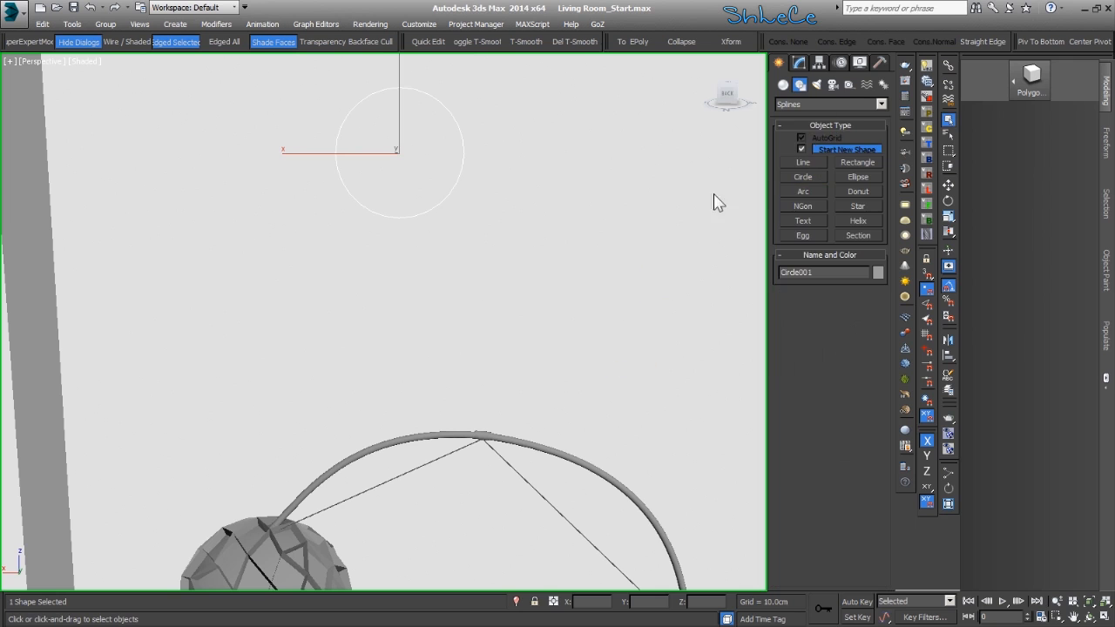
- Set the circle's radius to 45 cm
click(794, 64)
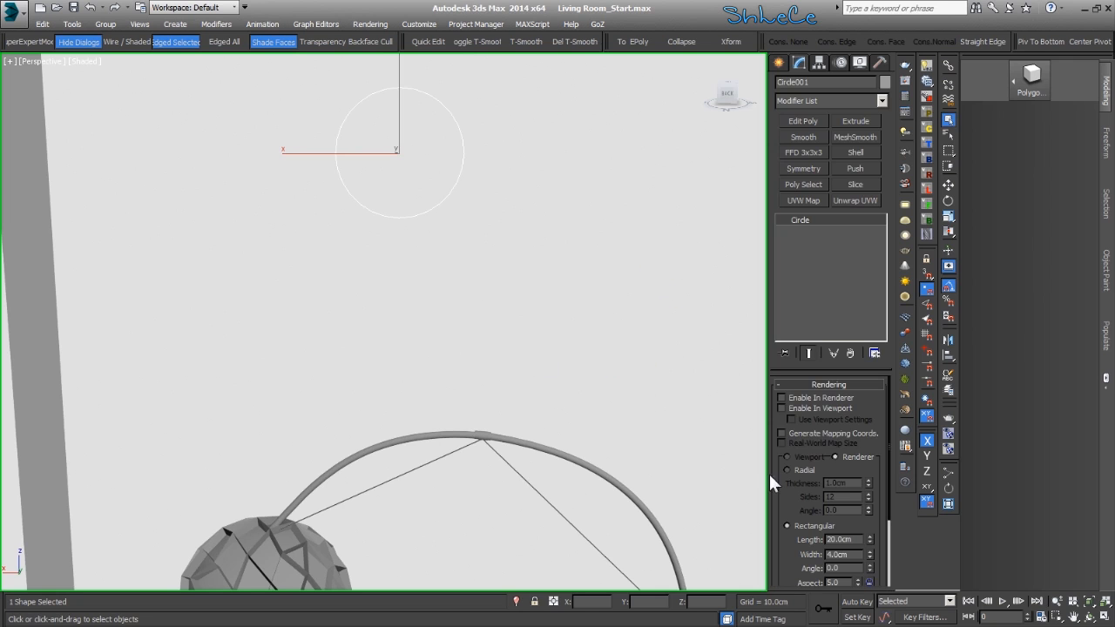
scroll(802, 470, down, 3)
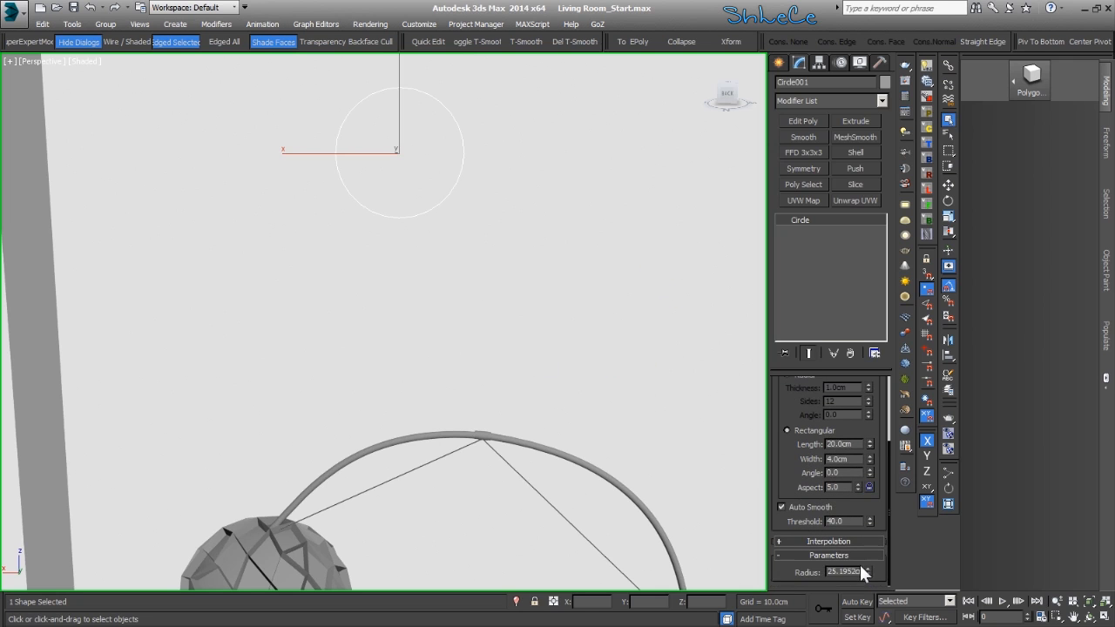
mouse_move(865, 572)
mouse_down()
mouse_move(872, 553)
mouse_move(862, 566)
mouse_up()
key(Return)
scroll(331, 257, down, 5)
scroll(439, 322, up, 5)
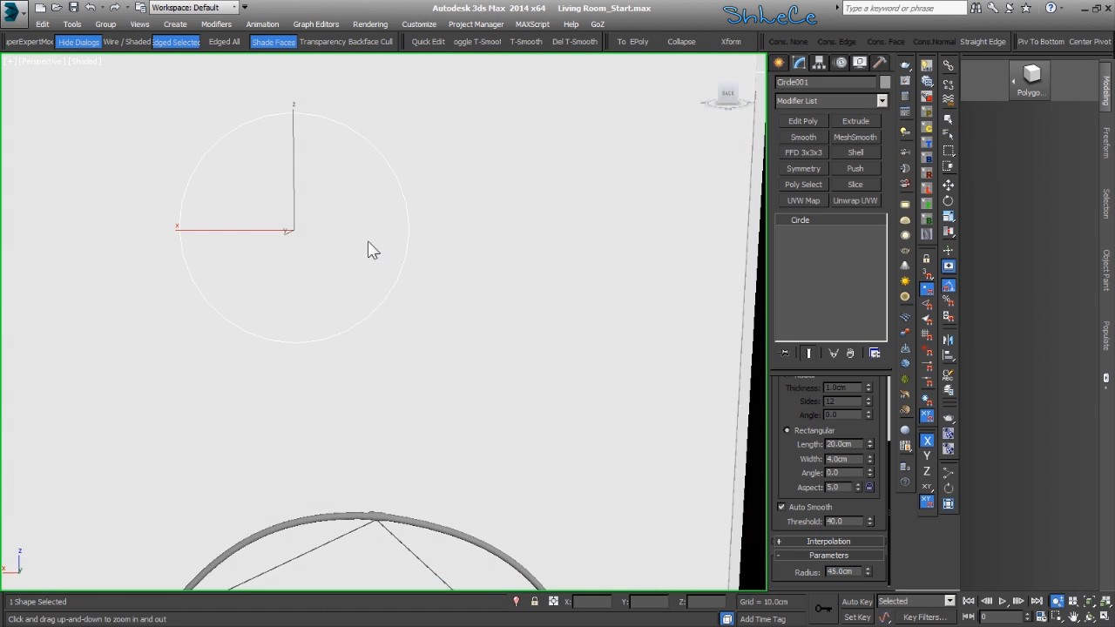
- Raise the circle along Z on the wall, to a height of about 387 cm
scroll(380, 253, down, 2)
key(w)
drag(297, 281, 294, 166)
middle_drag(378, 259, 403, 264)
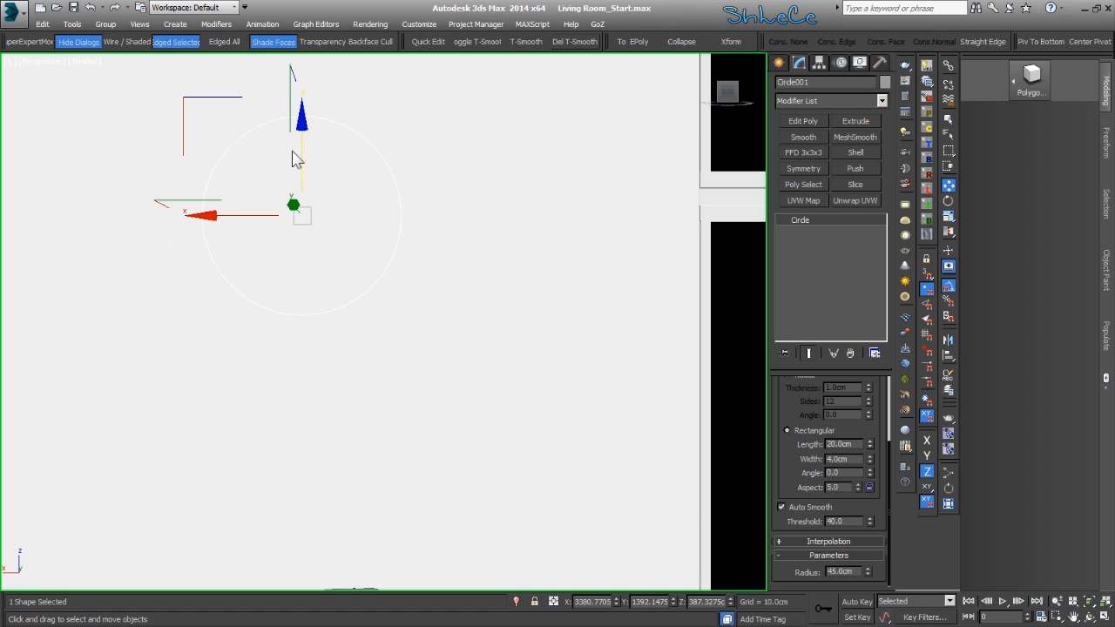
- Darken the environment's global lighting tint from white to a light grey
key(8)
drag(1, 249, 603, 134)
click(609, 264)
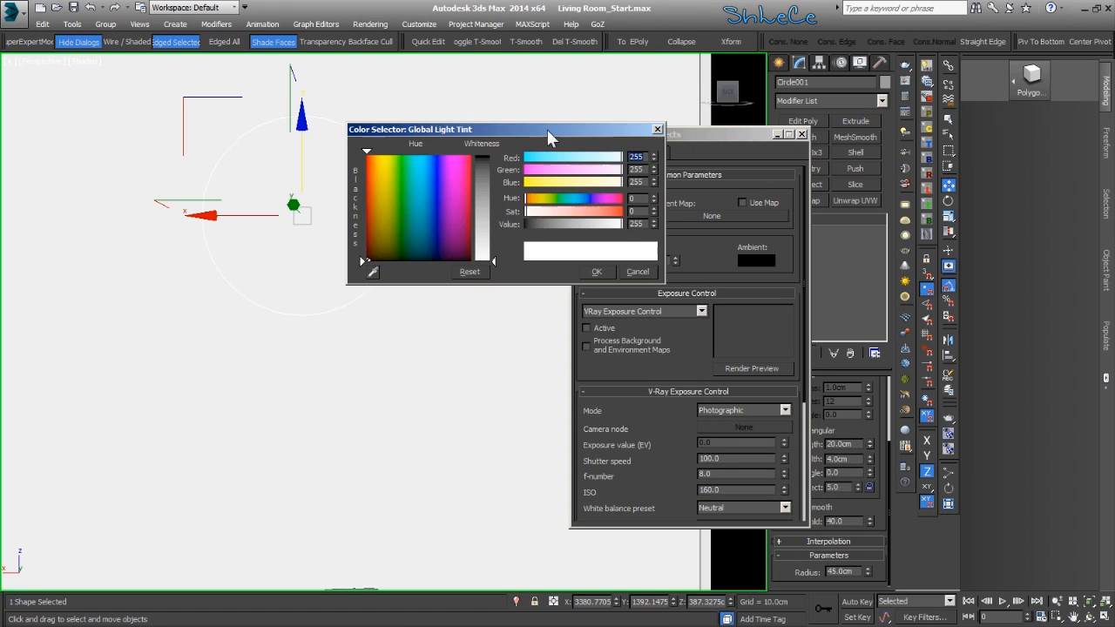
click(571, 223)
click(601, 271)
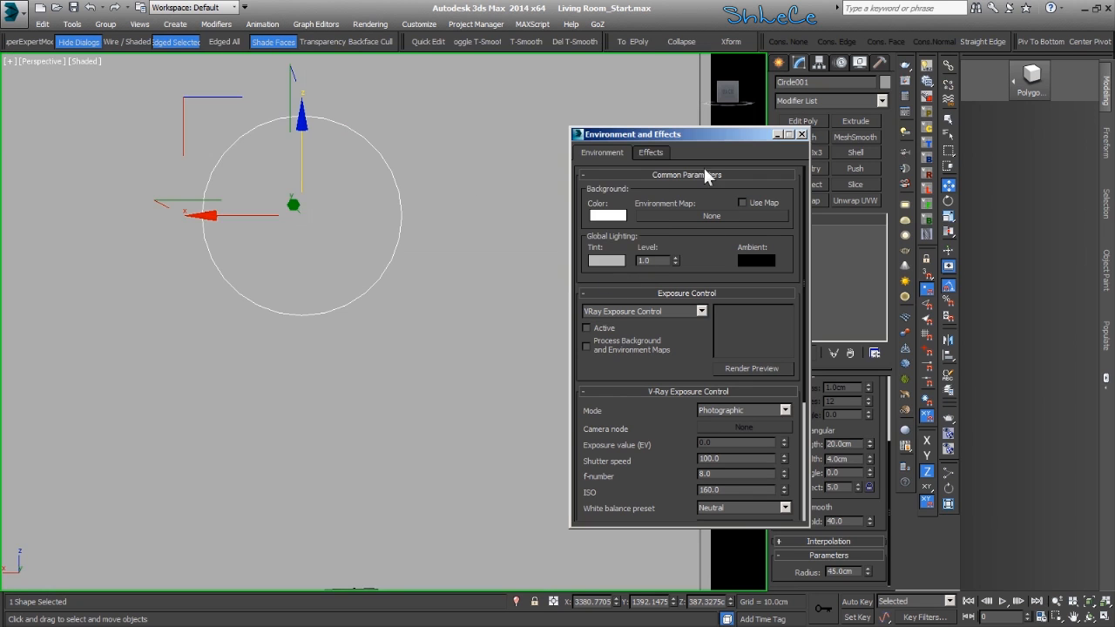
click(801, 133)
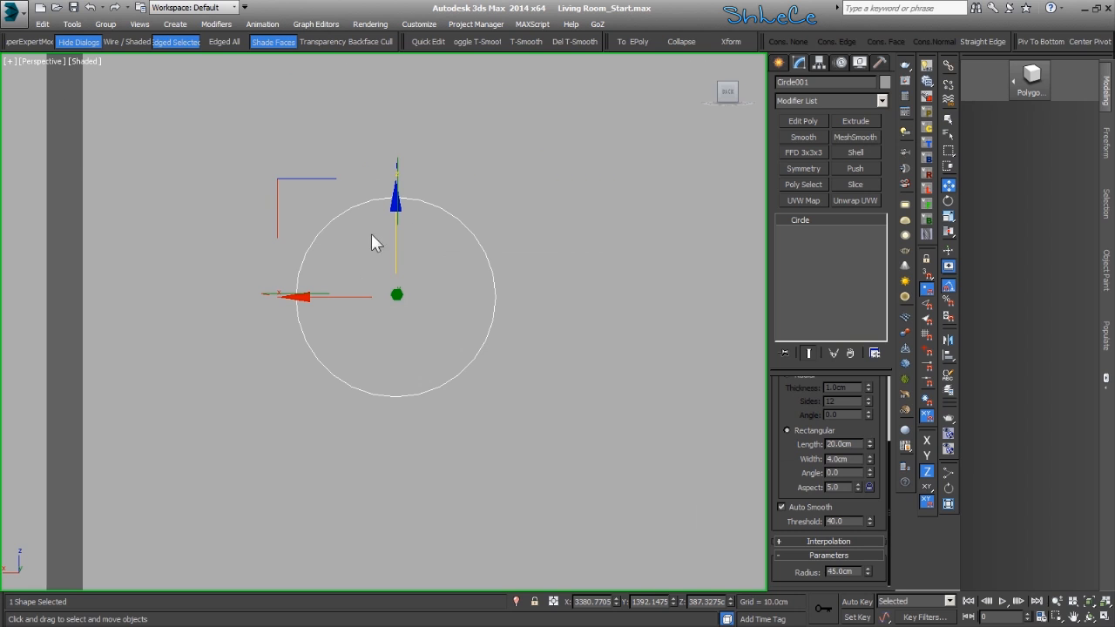
- Reposition the circle across the wall in the XZ plane, to about X 3368 and Z 463 cm
drag(315, 182, 378, 107)
middle_drag(413, 248, 349, 337)
key(alt+z)
drag(350, 300, 369, 349)
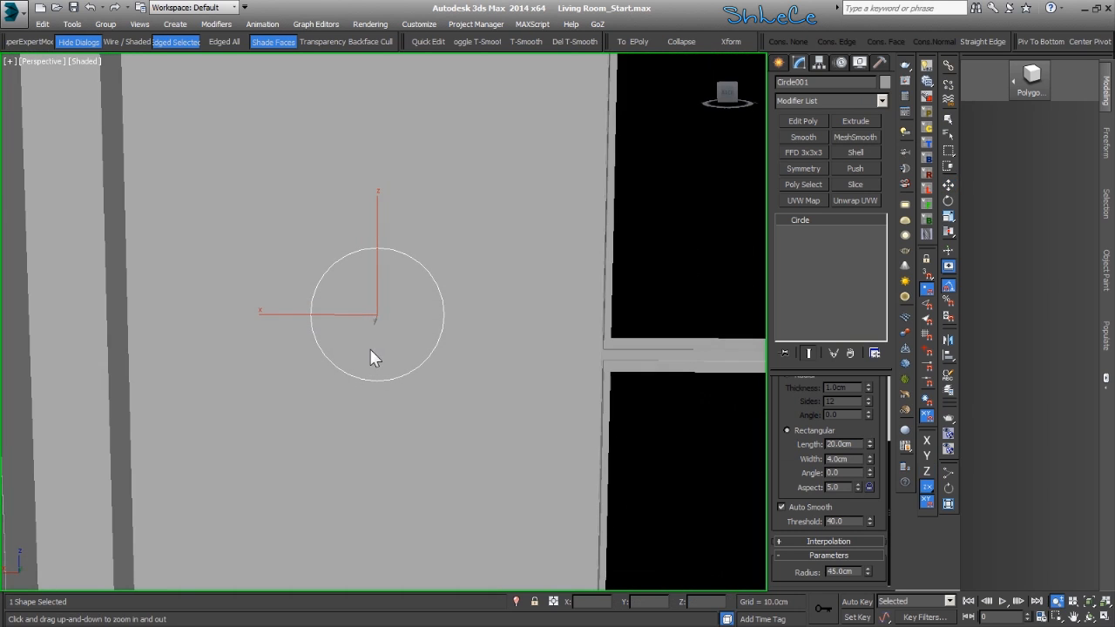
key(w)
drag(280, 202, 258, 140)
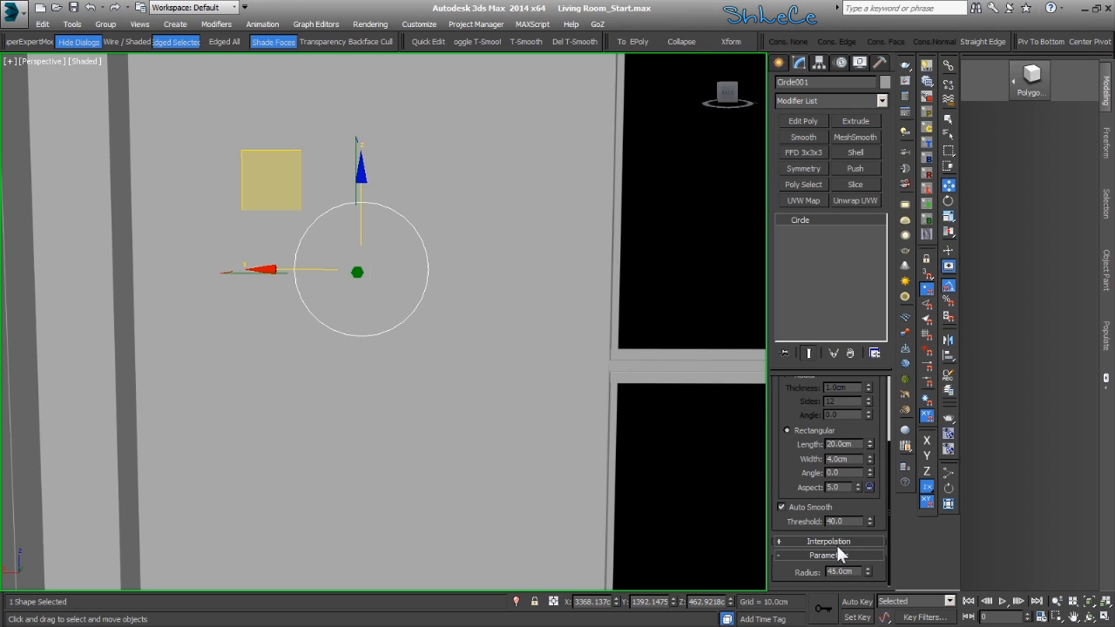
- Set the circle's interpolation steps to 1 so its outline becomes an octagon
scroll(797, 454, up, 1)
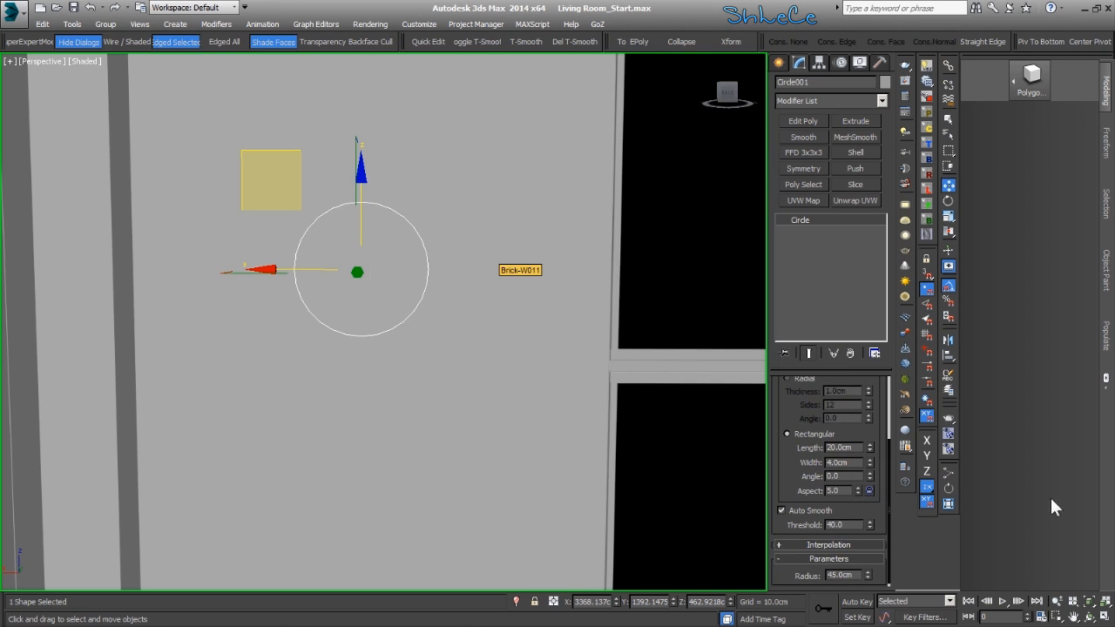
scroll(794, 383, down, 1)
click(819, 541)
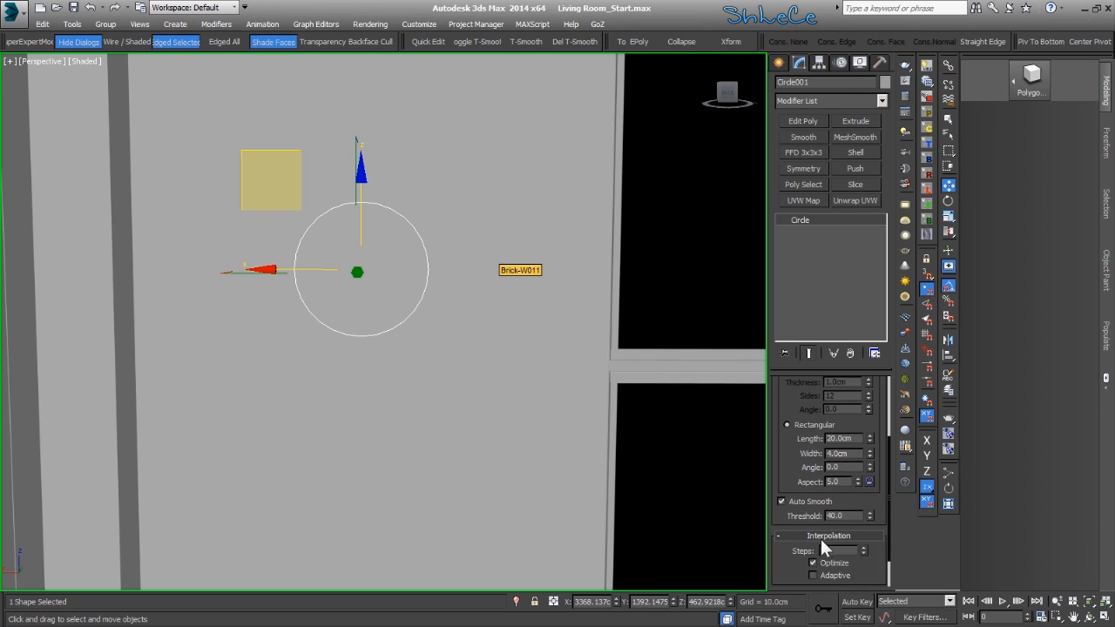
right_click(862, 521)
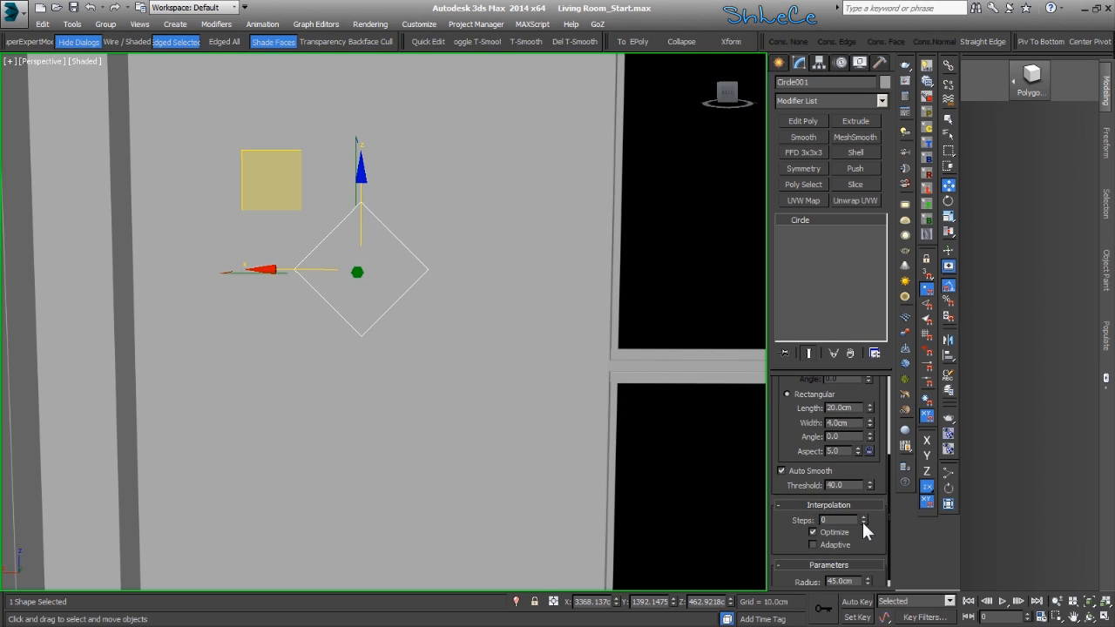
click(864, 517)
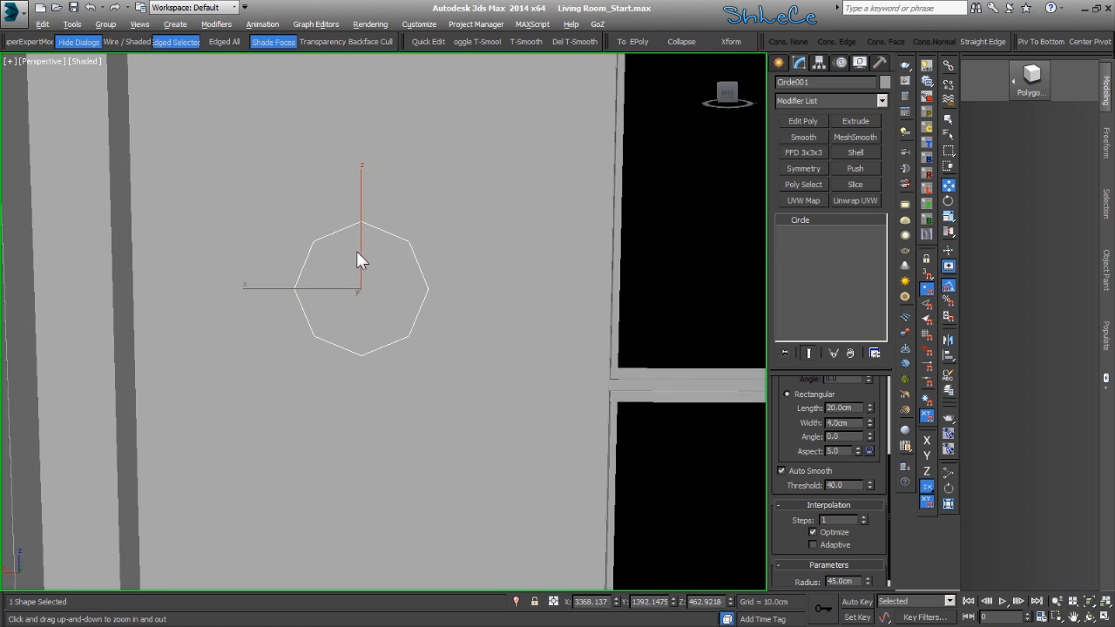
- Add an Edit Poly modifier to the octagonal circle and enter edge level with its outer edges selected
key(alt+z)
drag(376, 258, 373, 232)
right_click(373, 232)
alt+middle_drag(319, 312, 373, 342)
click(814, 121)
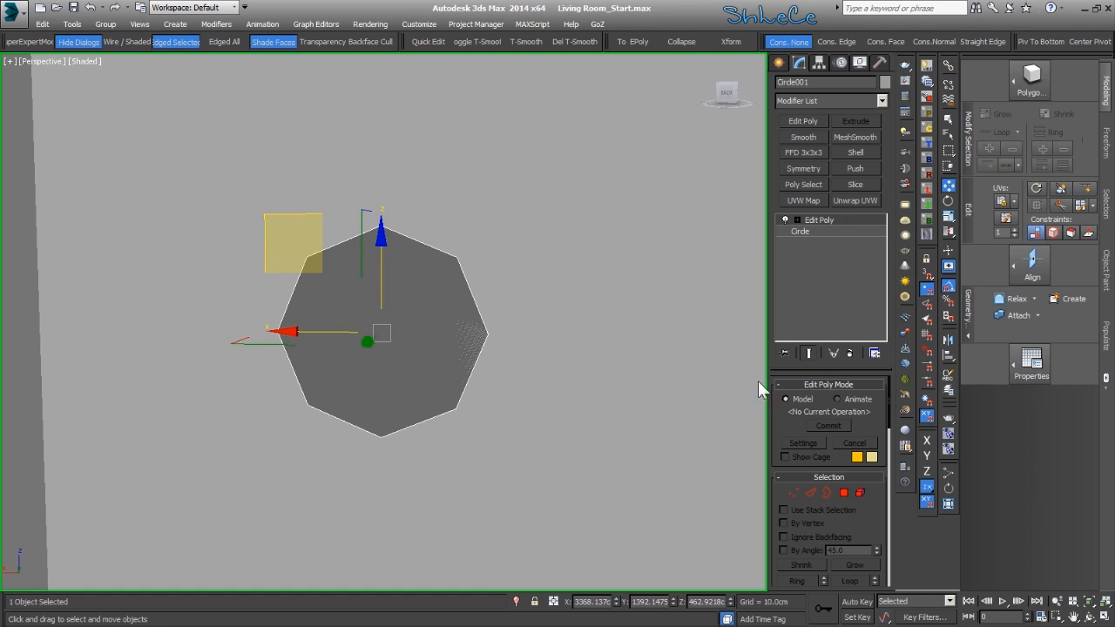
click(812, 491)
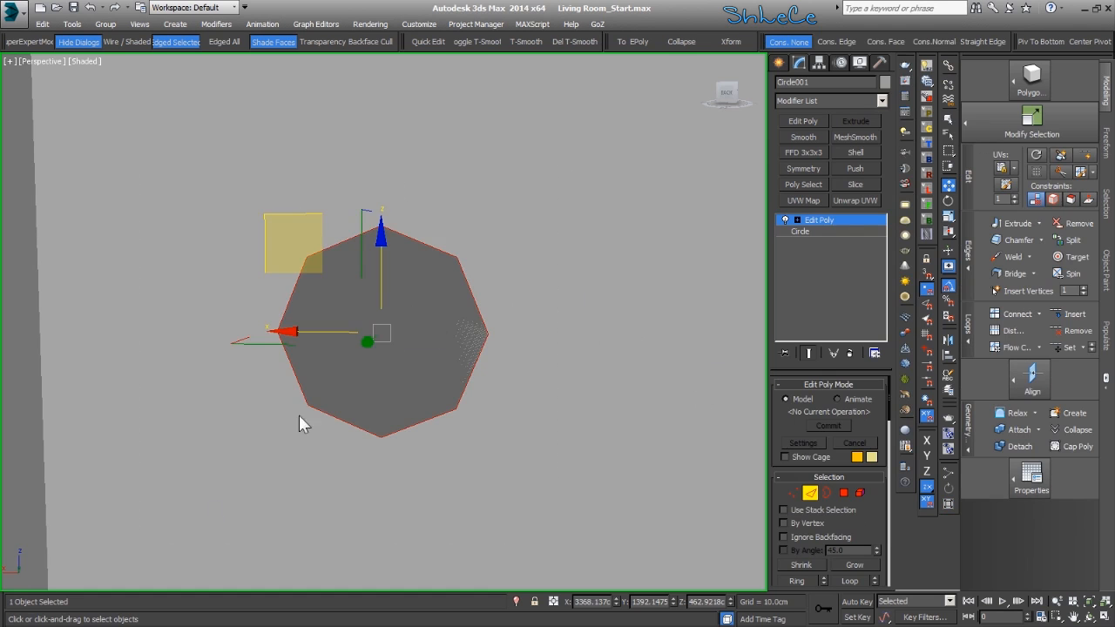
scroll(353, 333, up, 2)
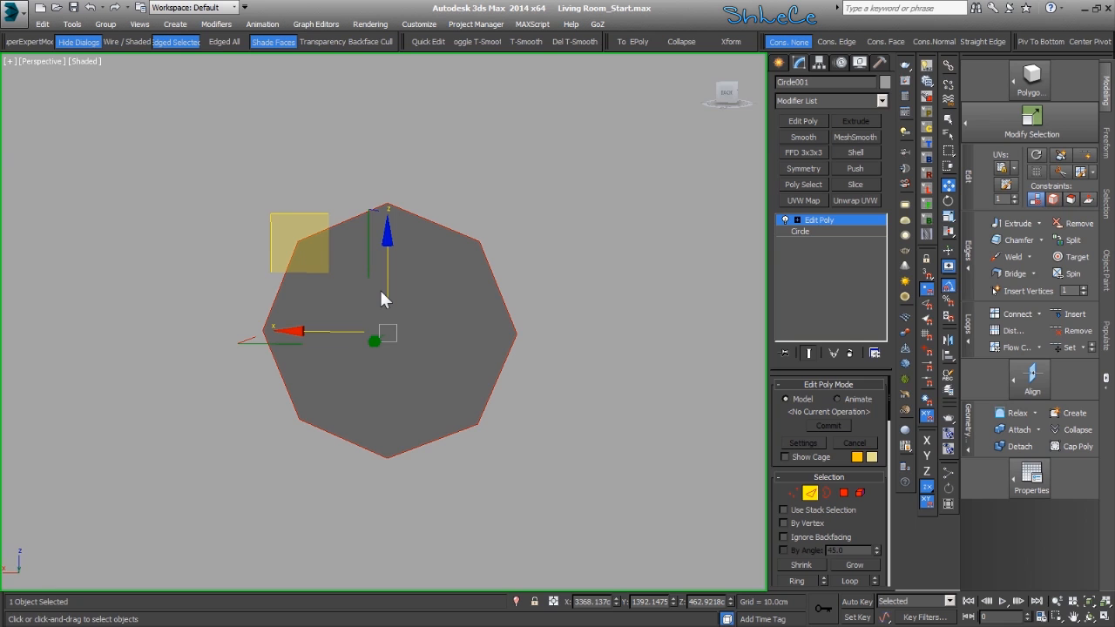
- Extrude the octagon's outer edges about 3.7 cm away from the wall along Y
key(r)
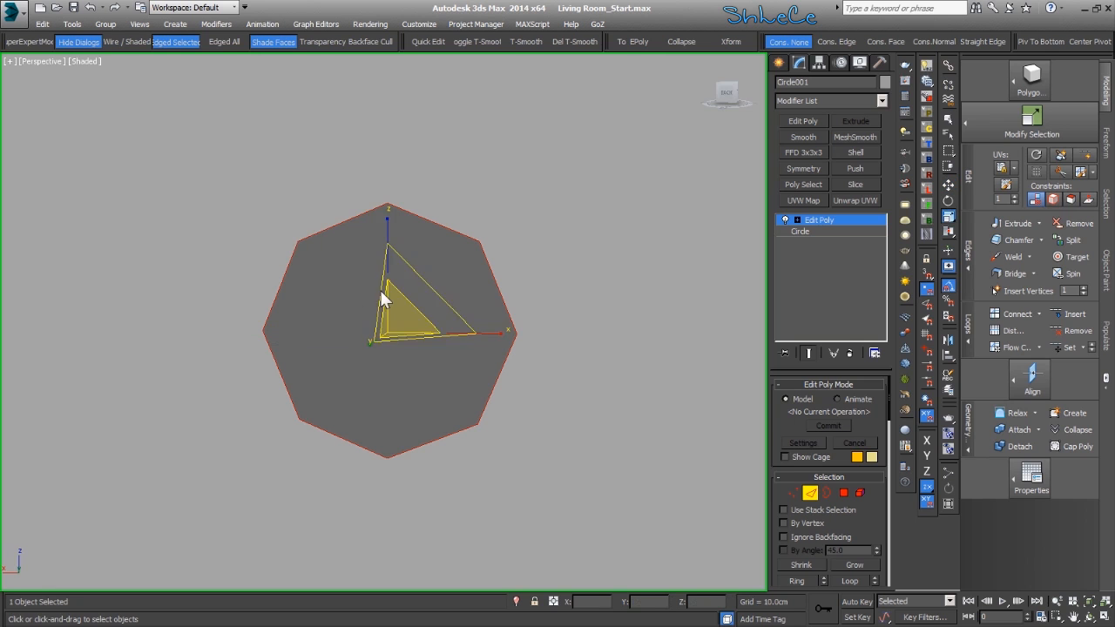
alt+middle_drag(425, 279, 397, 292)
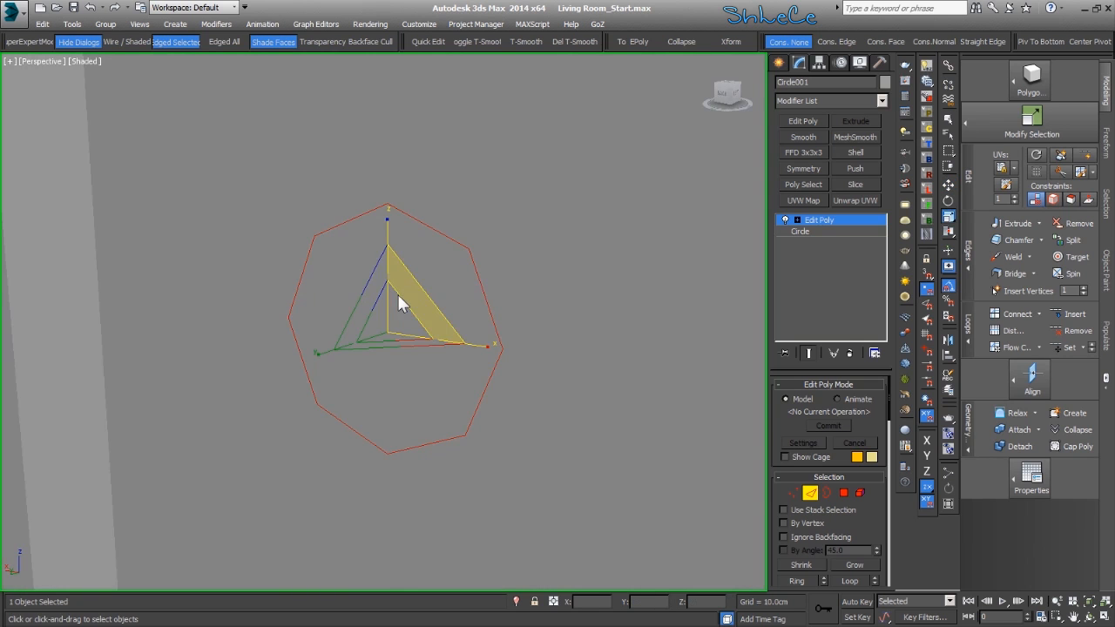
key(w)
mouse_move(353, 337)
alt+middle_down()
mouse_move(324, 364)
mouse_move(337, 349)
mouse_move(388, 366)
alt+middle_up()
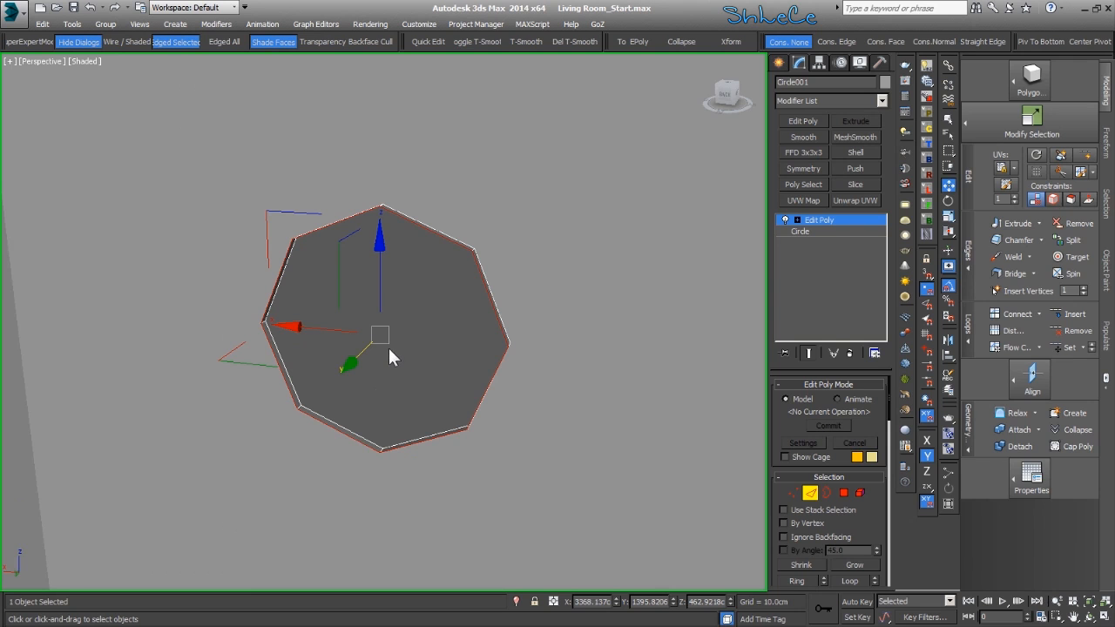
- Extrude the front edges outward into a rim by scaling them to about 105% in X and Z
key(r)
drag(430, 309, 434, 305)
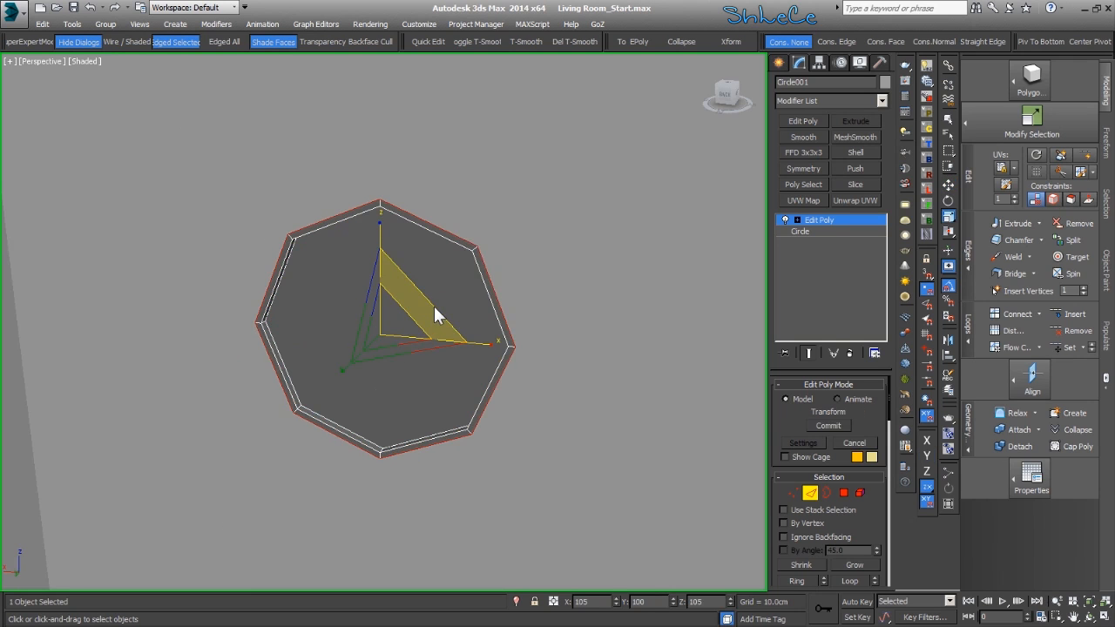
mouse_move(434, 305)
alt+middle_down()
mouse_move(388, 332)
mouse_move(424, 295)
alt+middle_up()
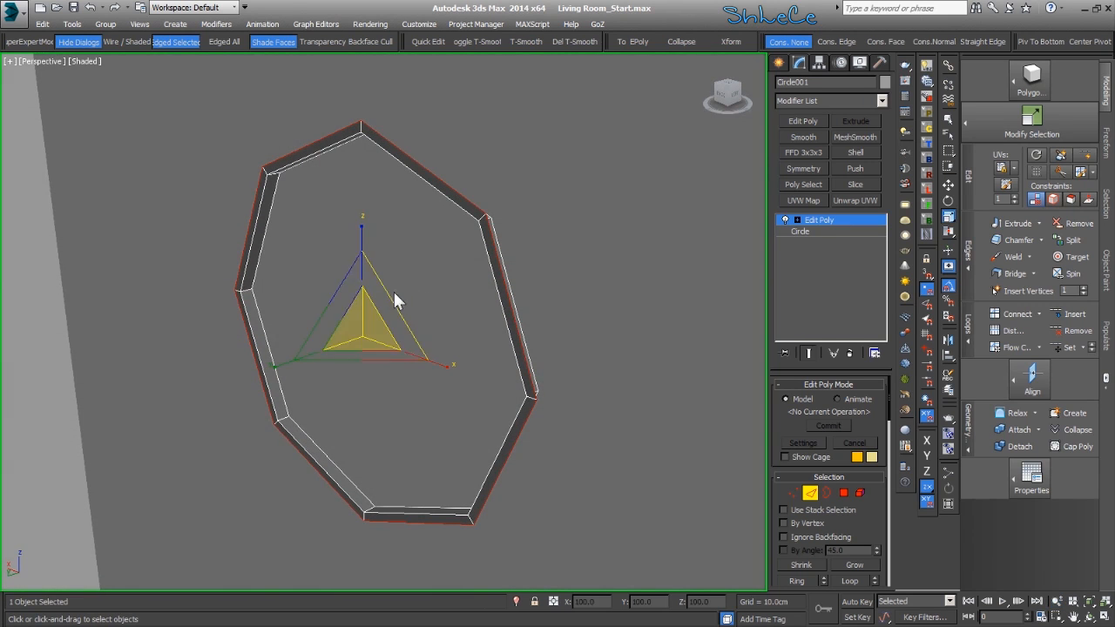
drag(390, 299, 401, 311)
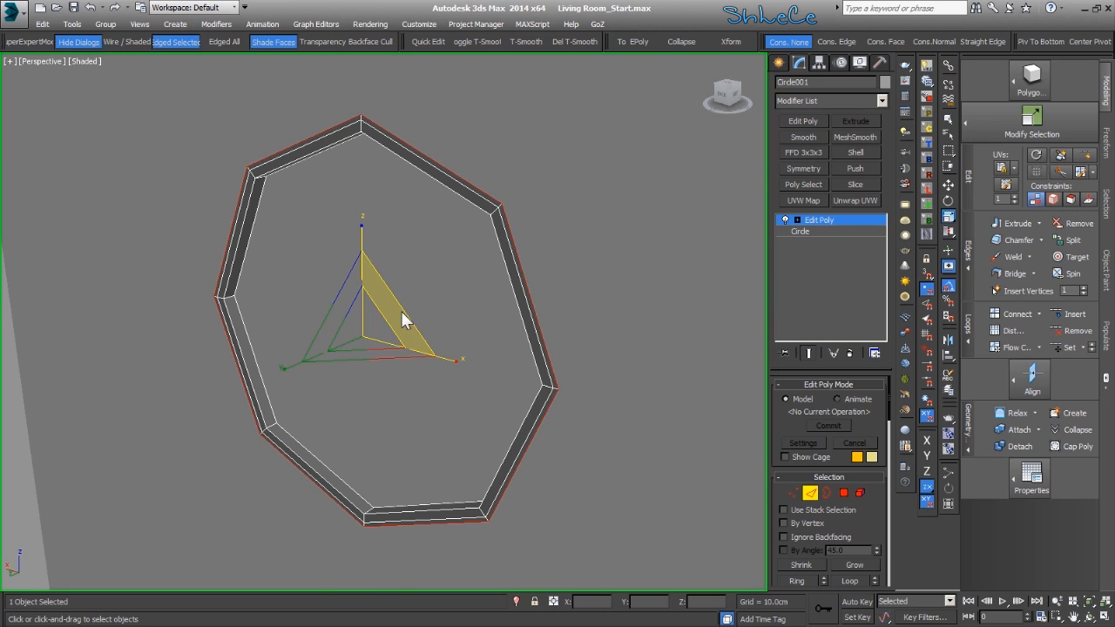
- Extrude the rim's outer edges back toward the wall along Y and leave edge editing
key(w)
drag(310, 362, 319, 358)
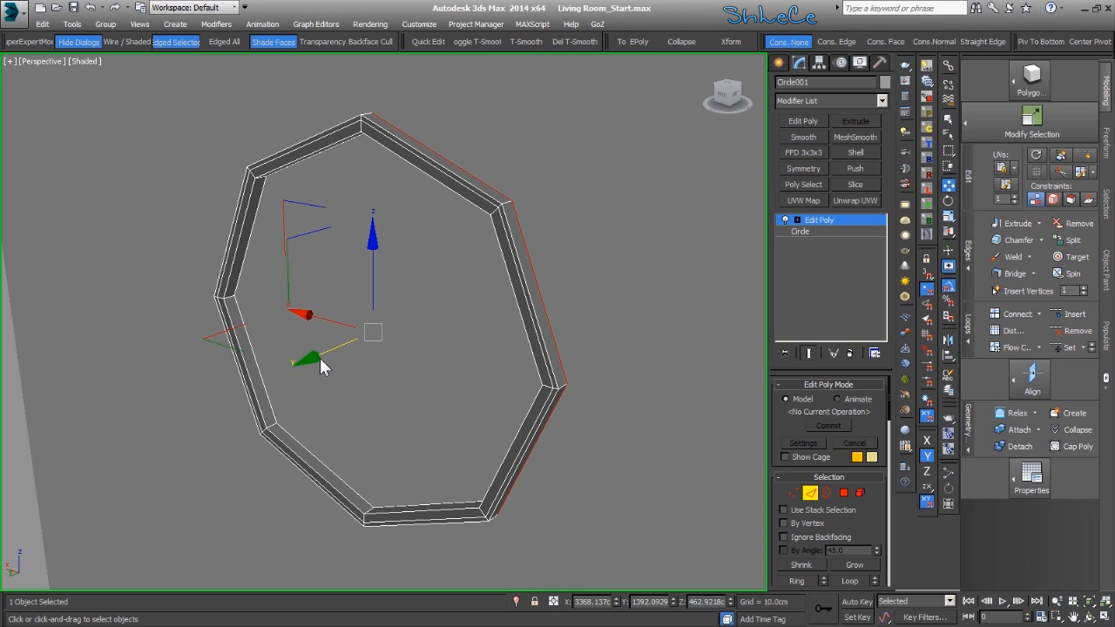
alt+middle_drag(476, 288, 527, 288)
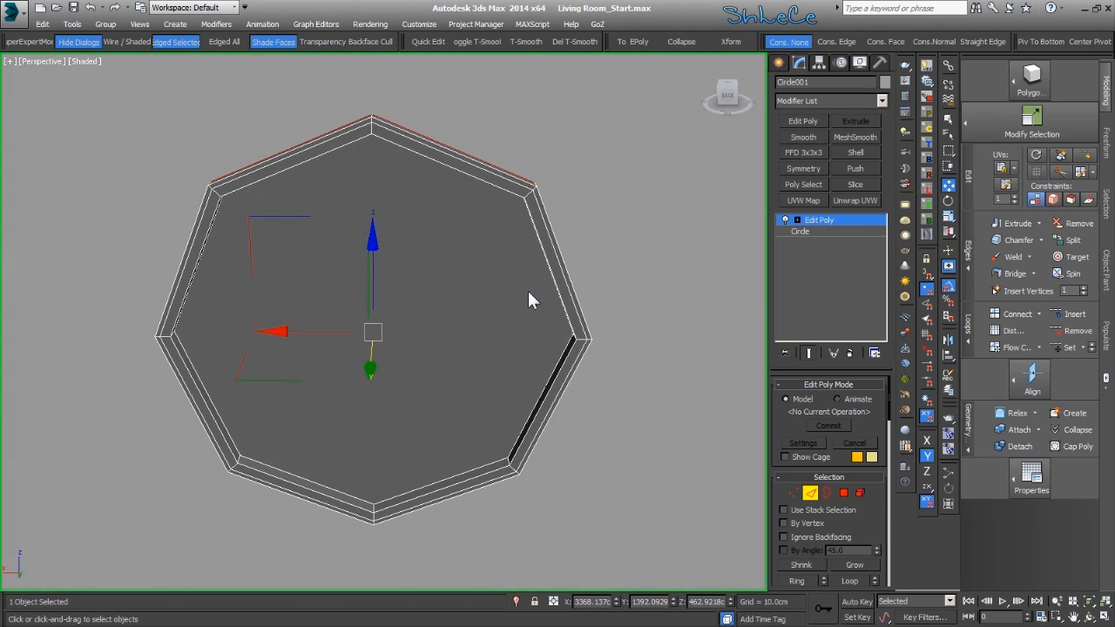
click(827, 222)
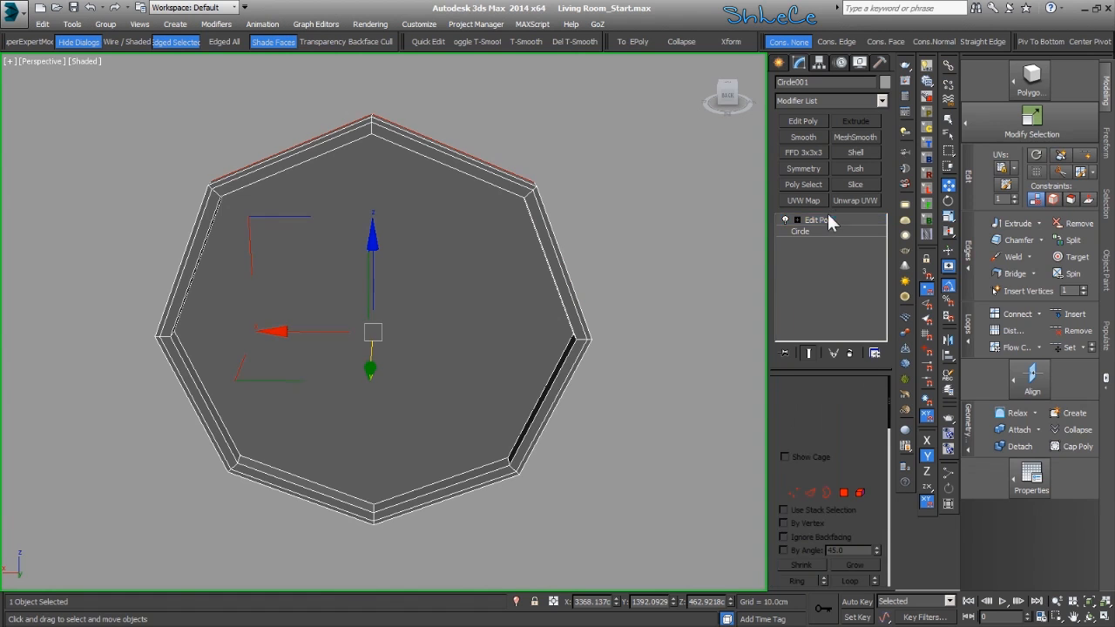
- Add a MeshSmooth modifier to the rimmed octagon with 3 iterations
click(846, 136)
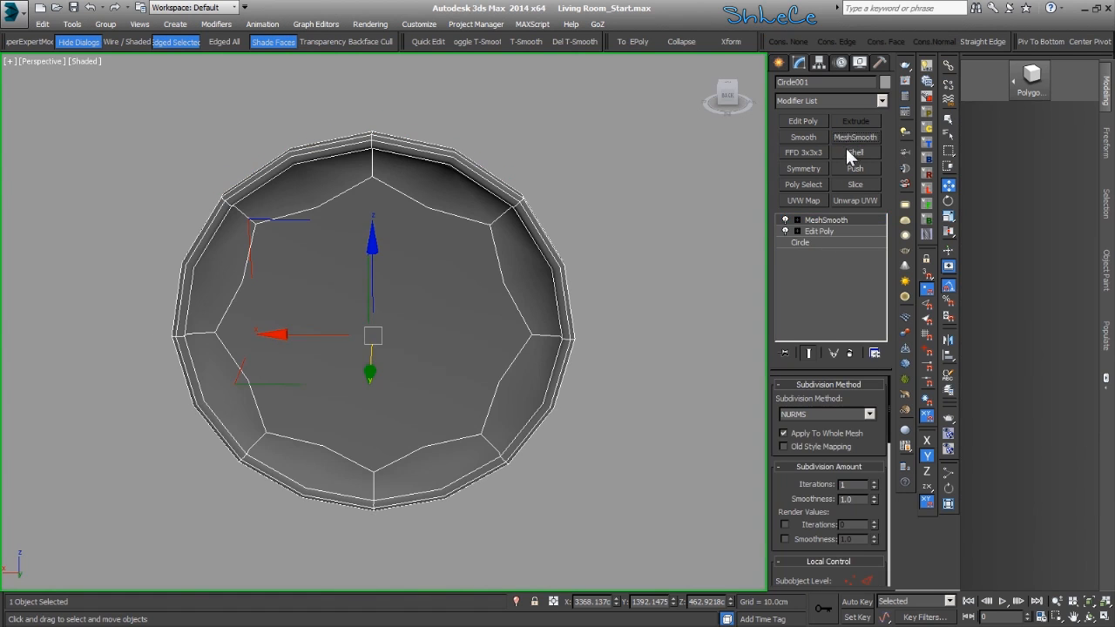
click(875, 481)
alt+middle_drag(446, 256, 756, 450)
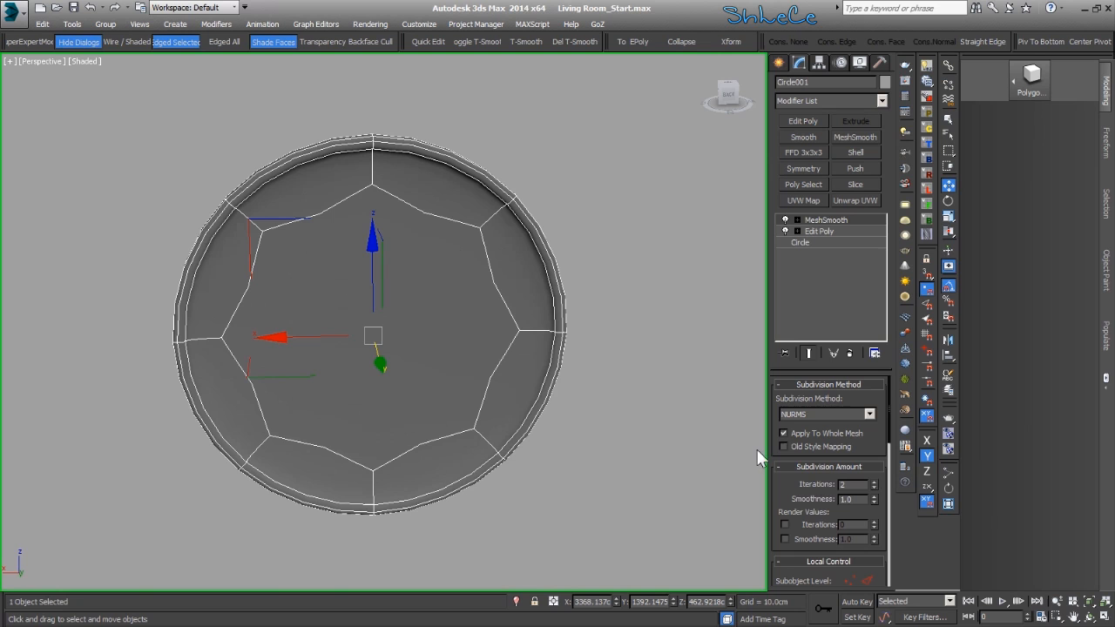
click(875, 486)
click(875, 482)
click(873, 481)
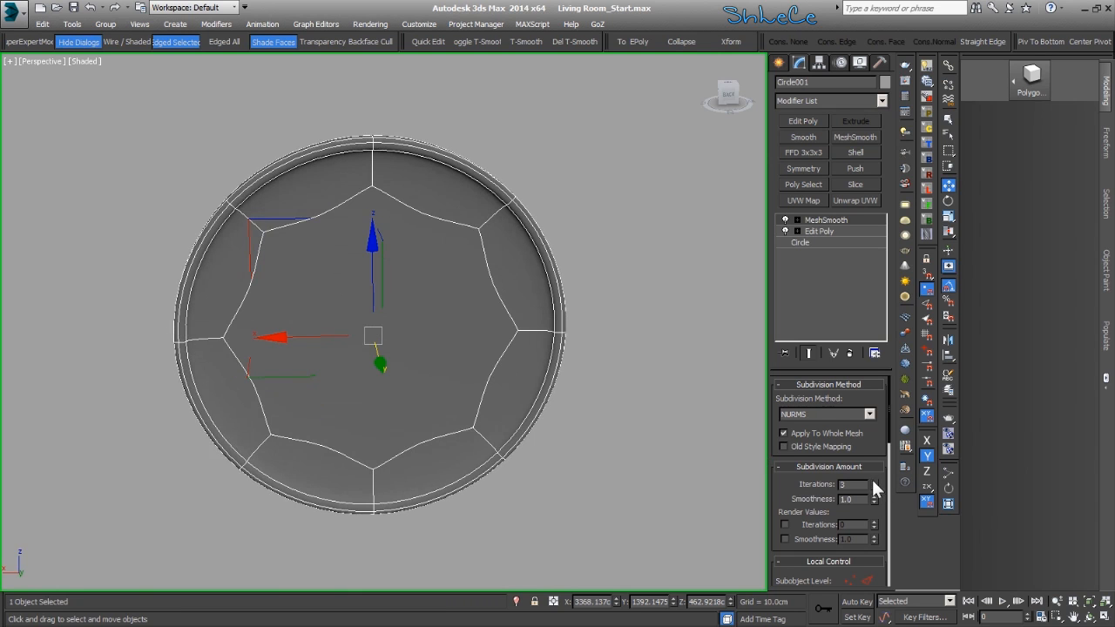
- Shift the smoothed plate slightly along Y relative to the wall, to about Y 1392.16 cm
alt+middle_drag(449, 307, 440, 379)
drag(443, 348, 442, 343)
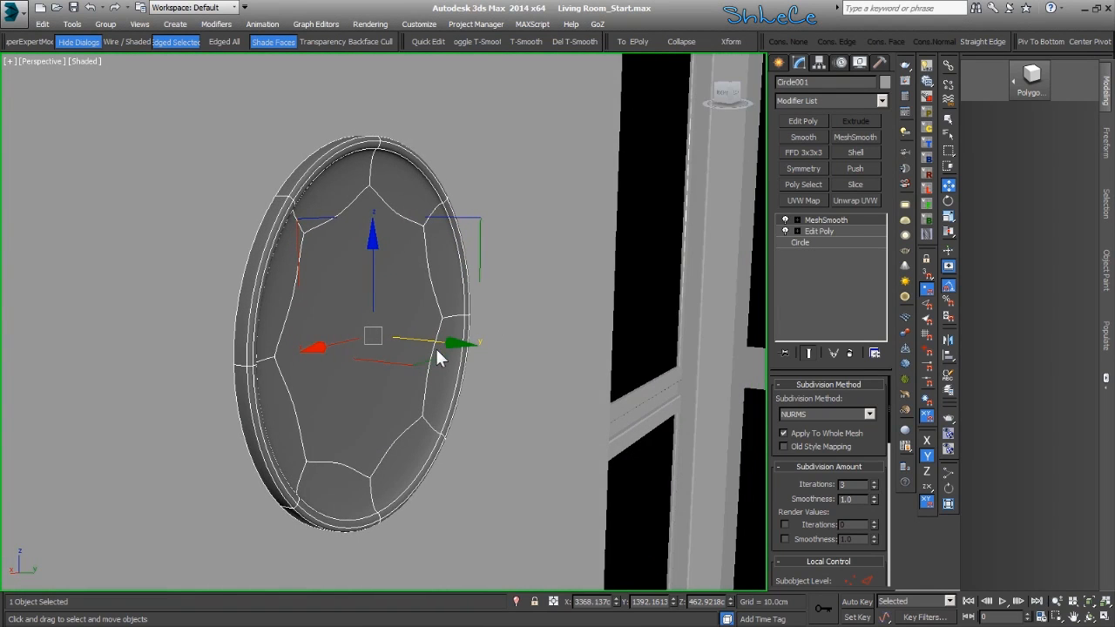
alt+middle_drag(440, 357, 554, 268)
scroll(549, 283, down, 4)
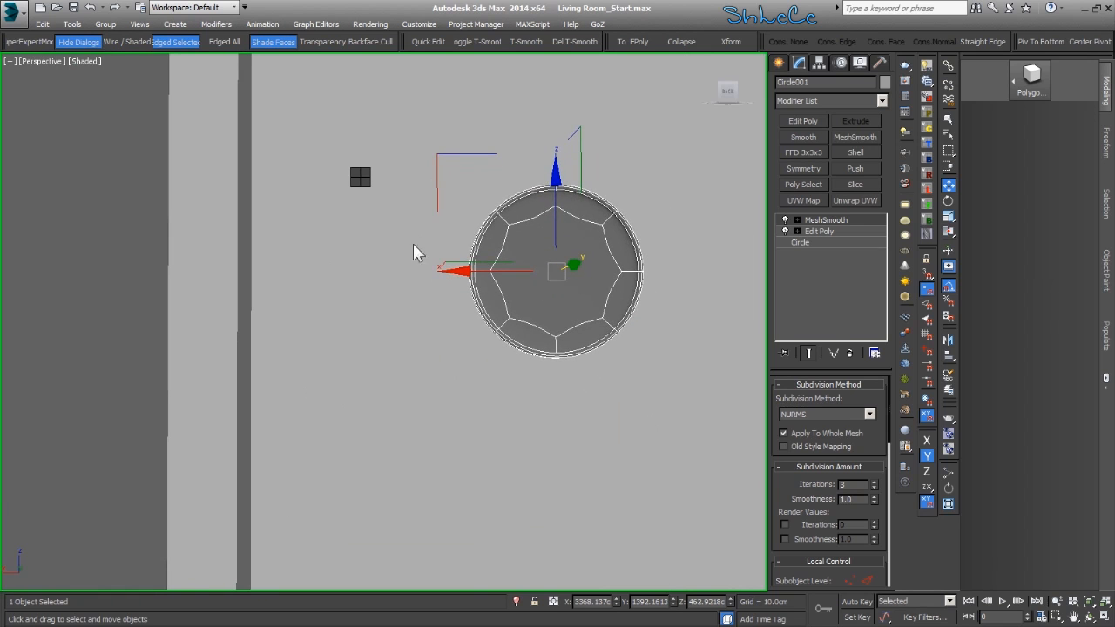
- Create a plane about 86 cm long and 85 cm wide on the wall beside the round plate
click(471, 209)
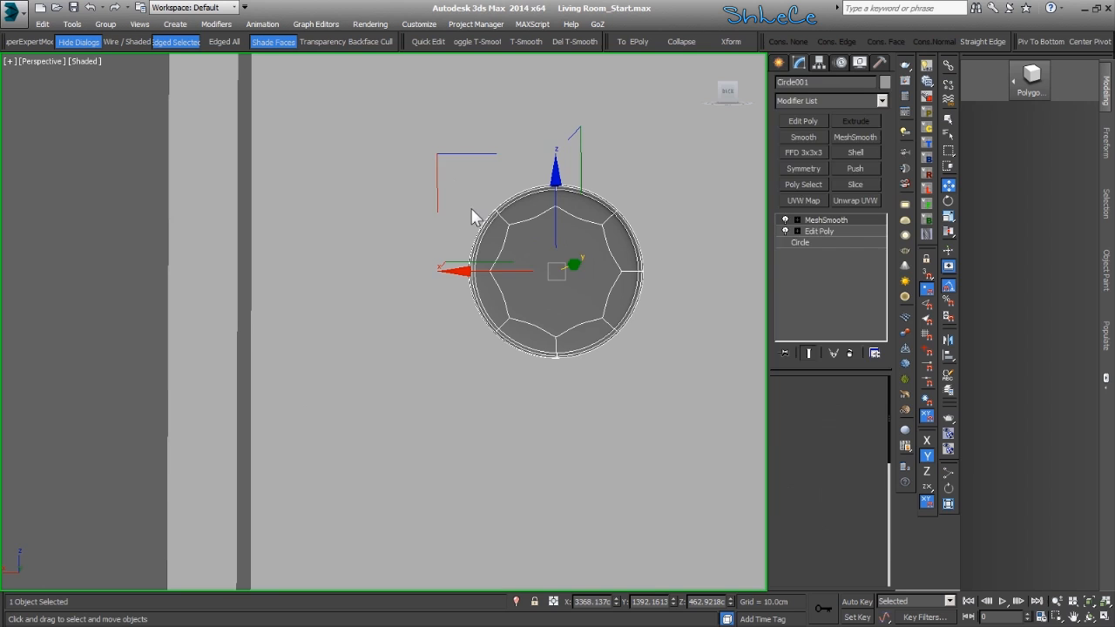
click(468, 151)
drag(296, 180, 463, 349)
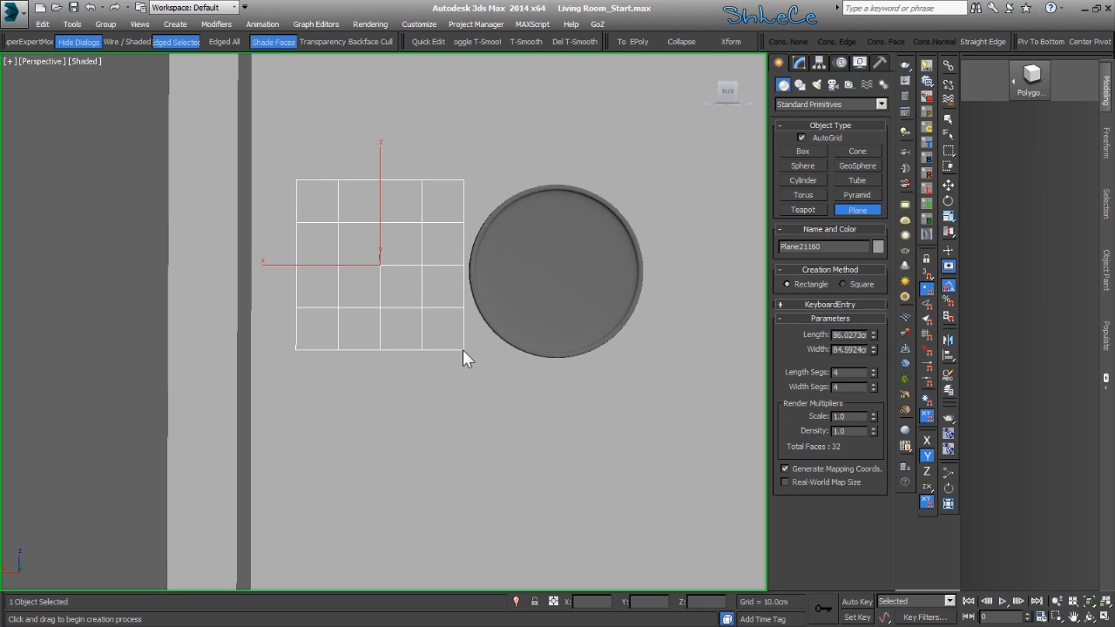
key(w)
alt+middle_drag(421, 288, 439, 296)
mouse_move(362, 276)
alt+middle_down()
mouse_move(391, 282)
mouse_move(371, 299)
mouse_move(345, 270)
mouse_move(358, 285)
mouse_move(428, 242)
mouse_move(435, 252)
alt+middle_up()
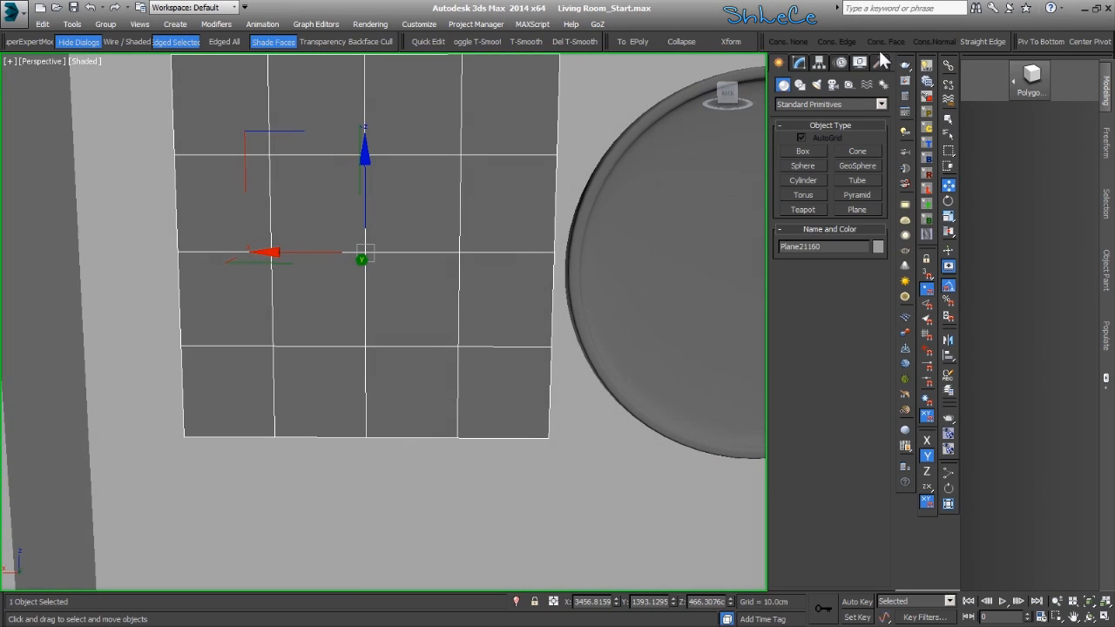
- Set the plane's length and width segments to 1 each
click(798, 63)
right_click(871, 432)
click(865, 442)
right_click(870, 438)
right_click(870, 452)
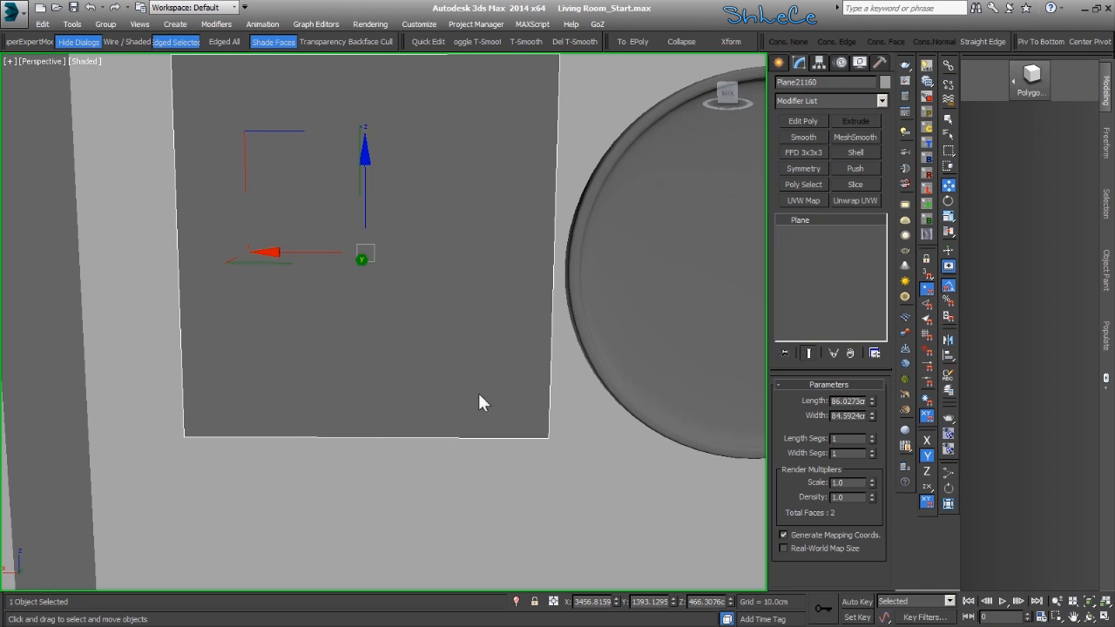
alt+middle_drag(473, 405, 471, 400)
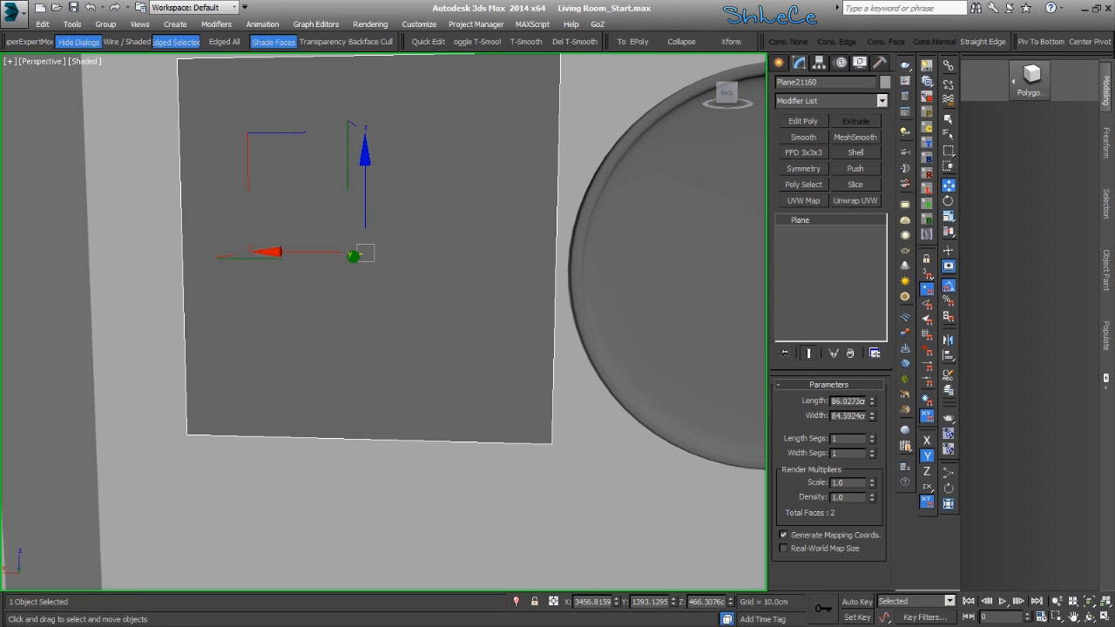
- Pick the plane's clock material from the object into the Slate Material Editor
alt+middle_drag(389, 222, 378, 305)
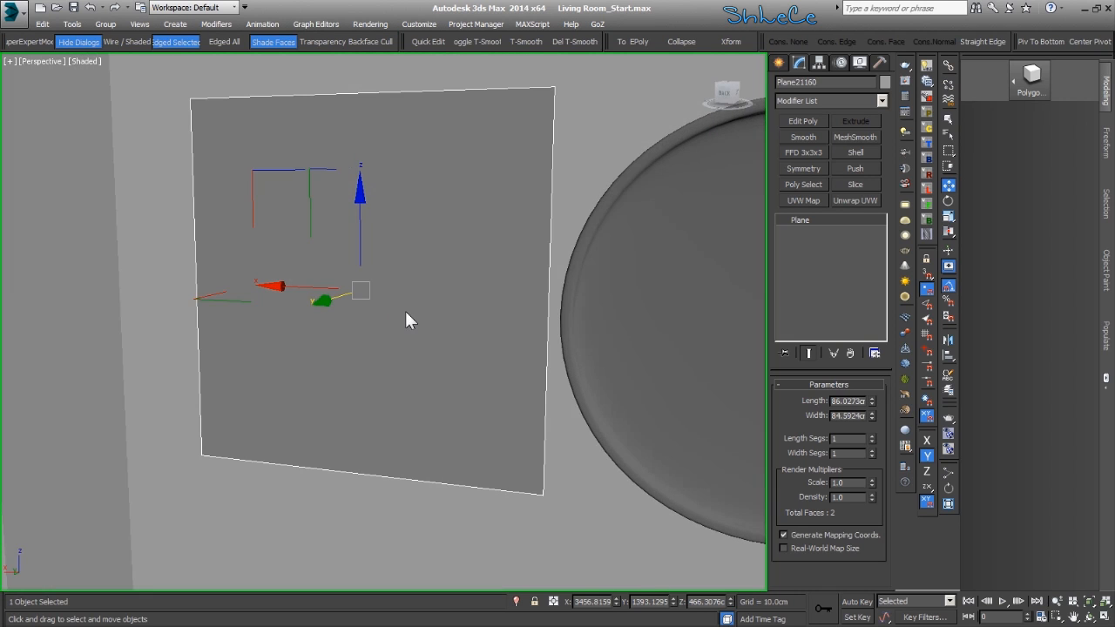
key(m)
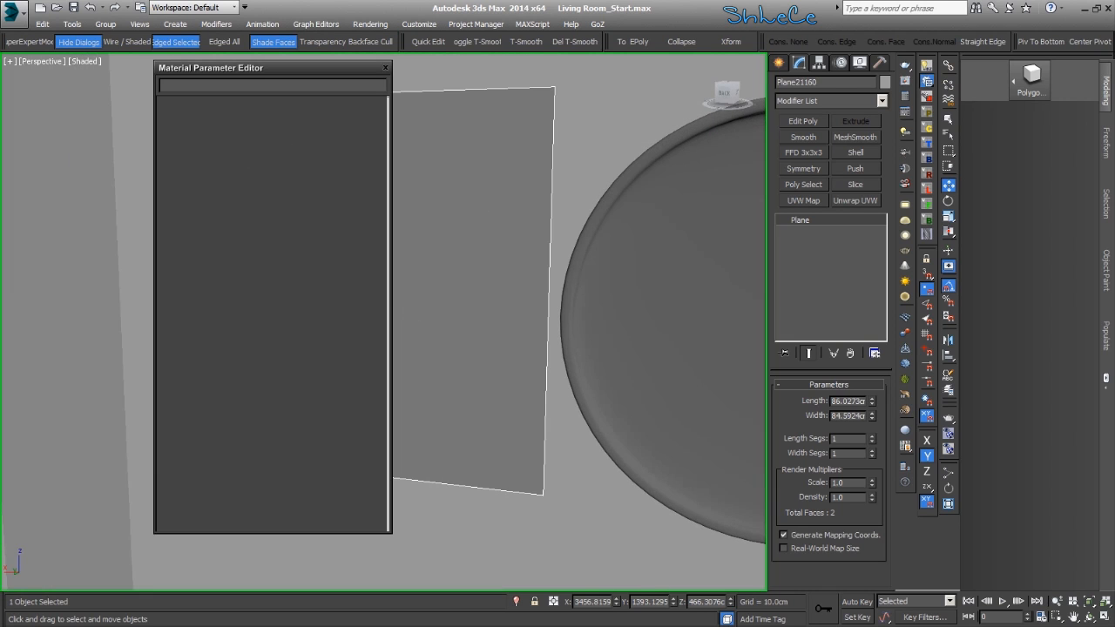
click(386, 68)
click(599, 37)
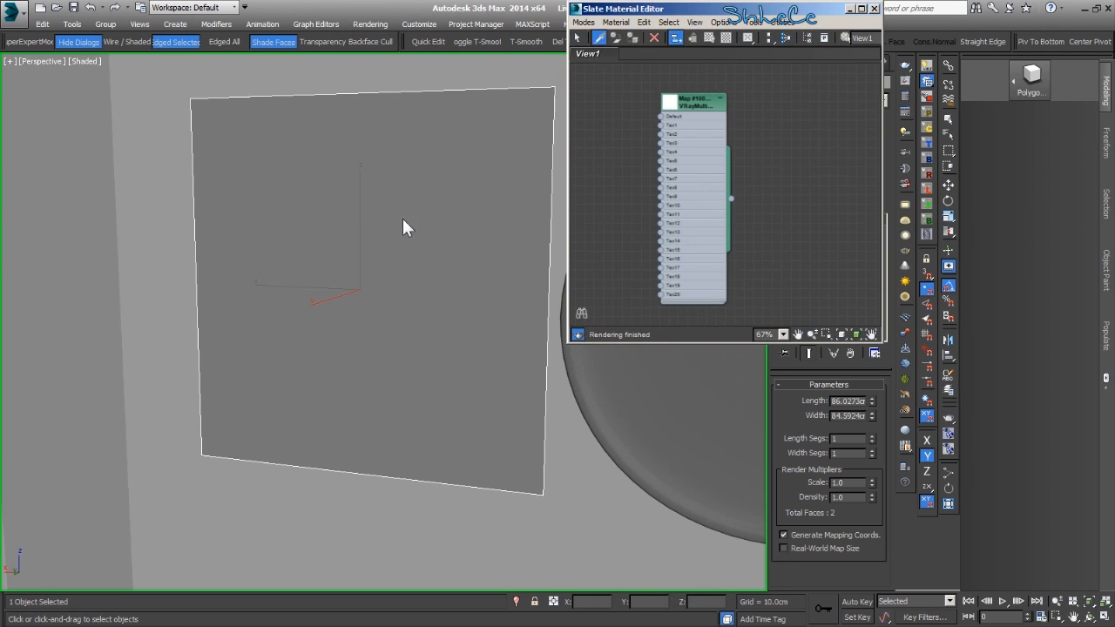
click(367, 234)
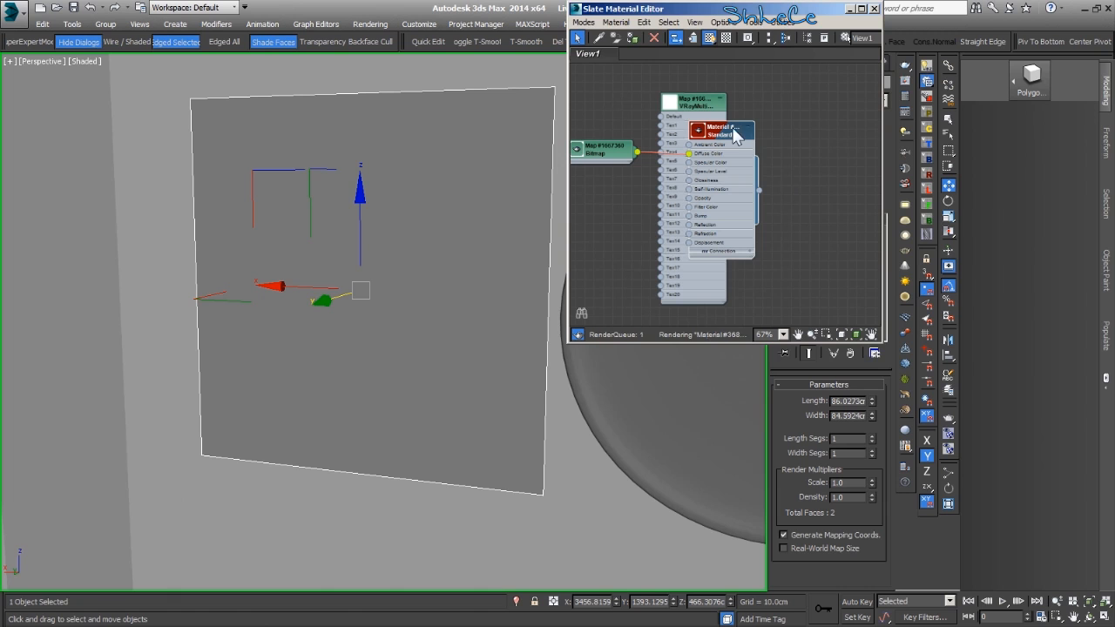
- Arrange the clock's Standard material node and Bitmap node clear of the existing VRay map node
drag(759, 189, 840, 157)
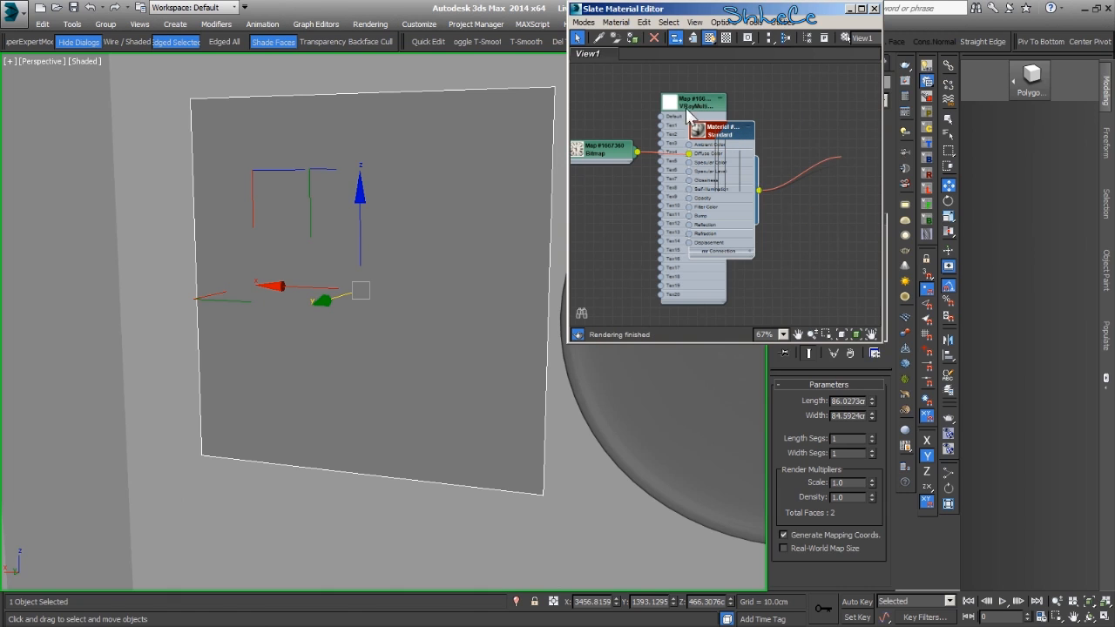
drag(731, 135, 816, 87)
drag(693, 113, 685, 78)
click(708, 38)
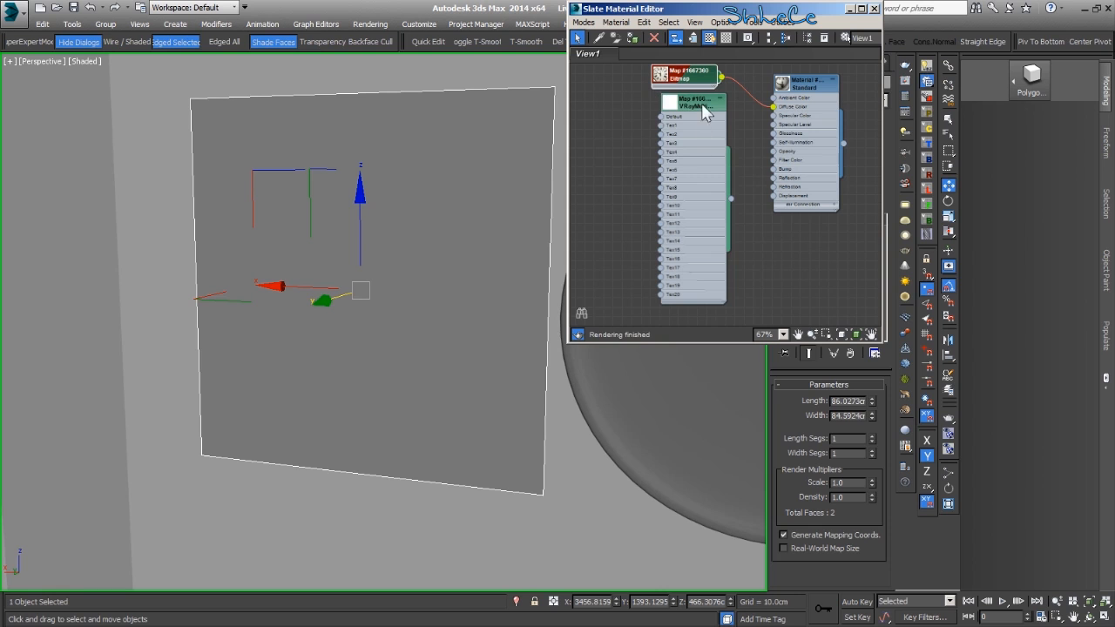
- Enable Textures in the viewport's visual style settings and close the material editor
right_click(1069, 601)
click(392, 234)
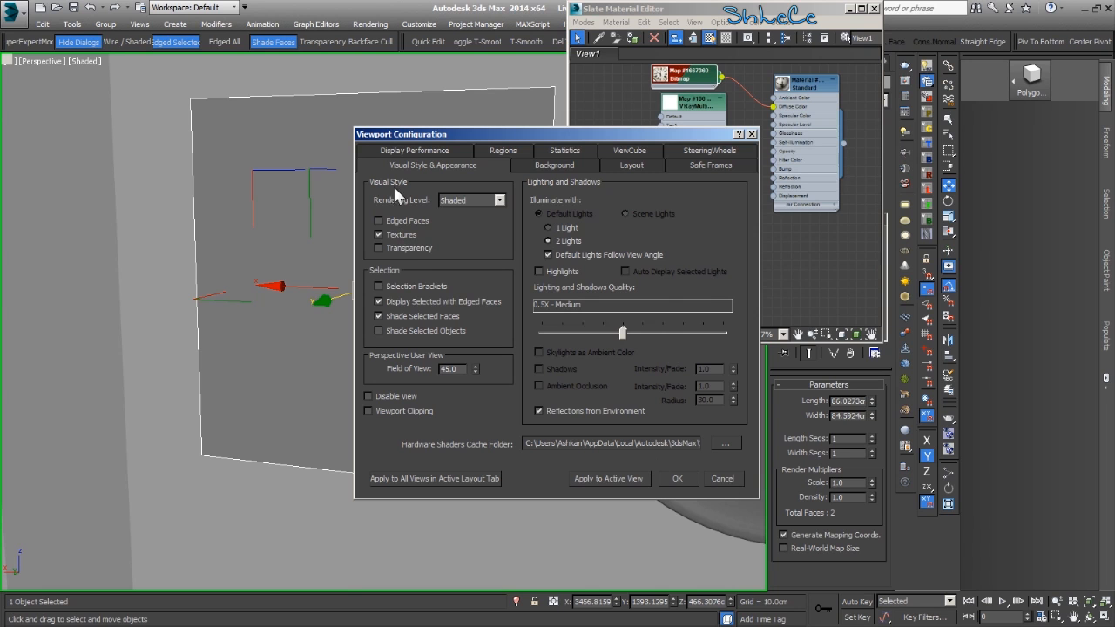
click(677, 479)
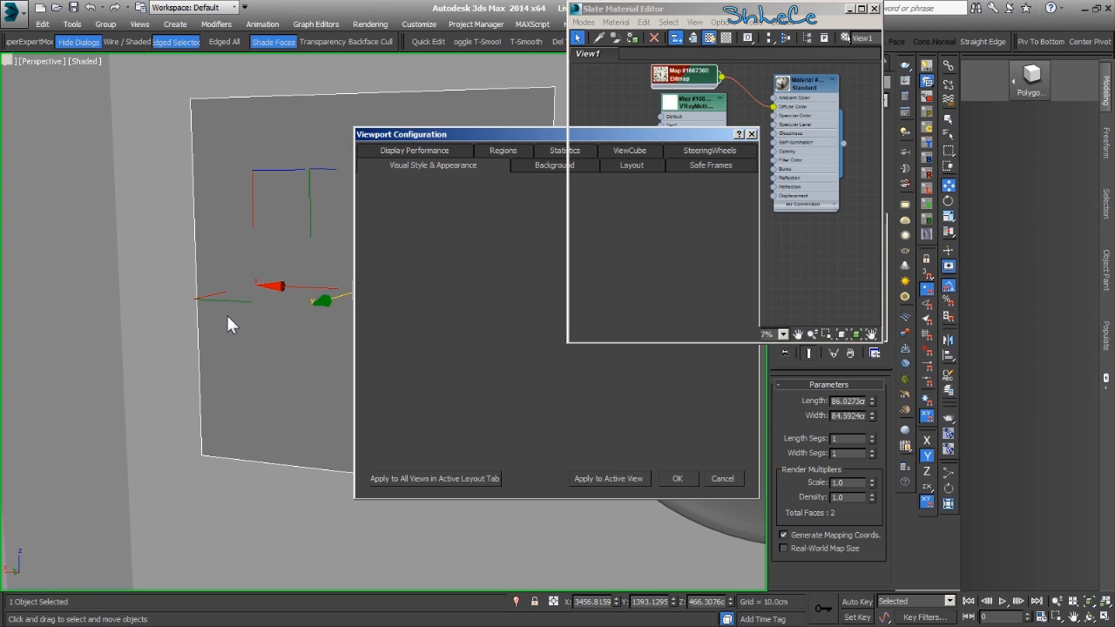
alt+middle_drag(243, 326, 270, 320)
click(874, 8)
alt+middle_drag(275, 379, 303, 383)
key(alt+z)
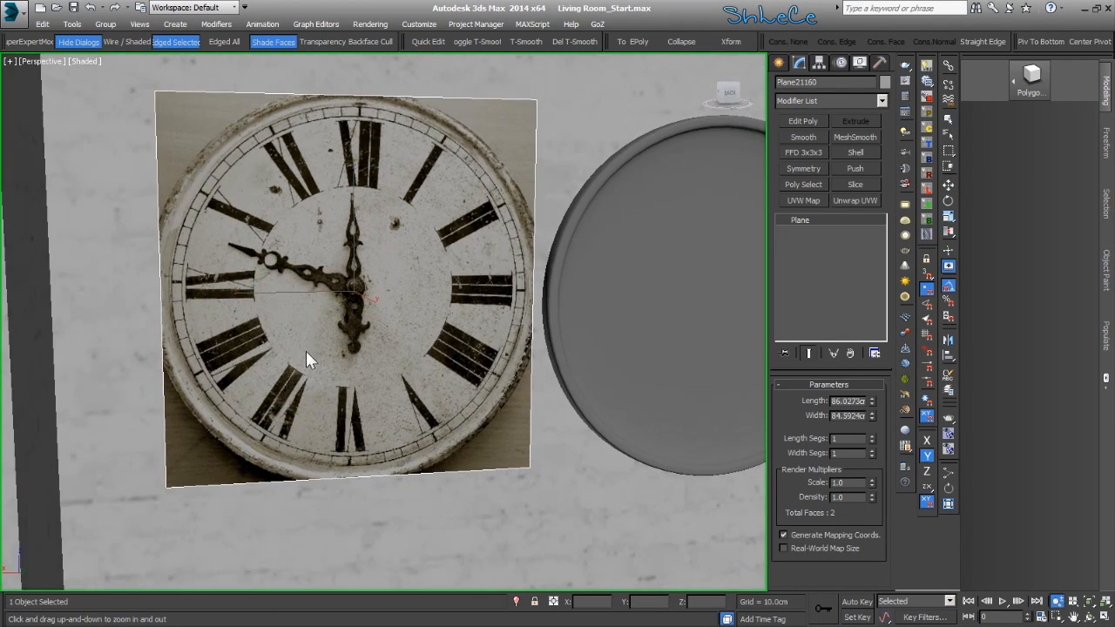
- Set the clock plane's length and width to 80 cm each
scroll(303, 350, down, 1)
alt+middle_drag(350, 355, 634, 204)
key(w)
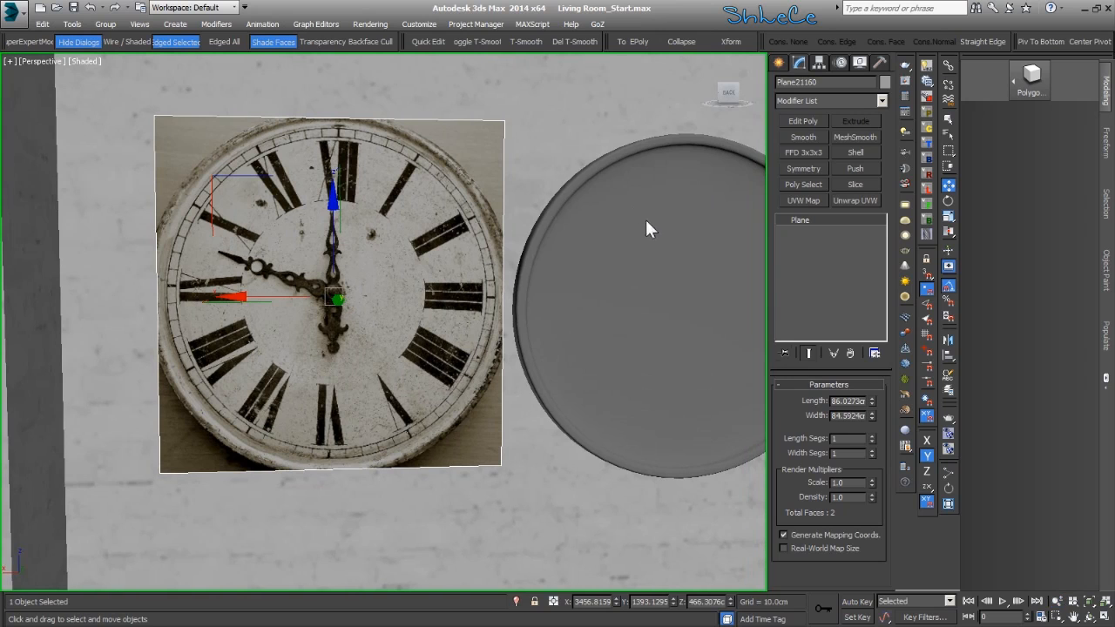
drag(870, 398, 870, 399)
double_click(853, 401)
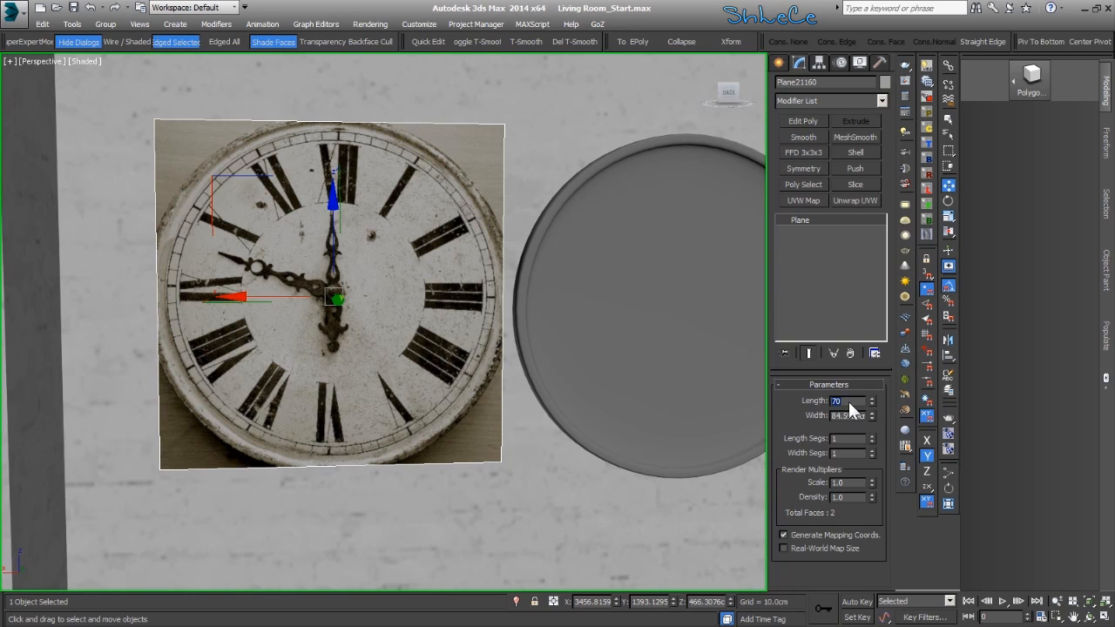
double_click(848, 416)
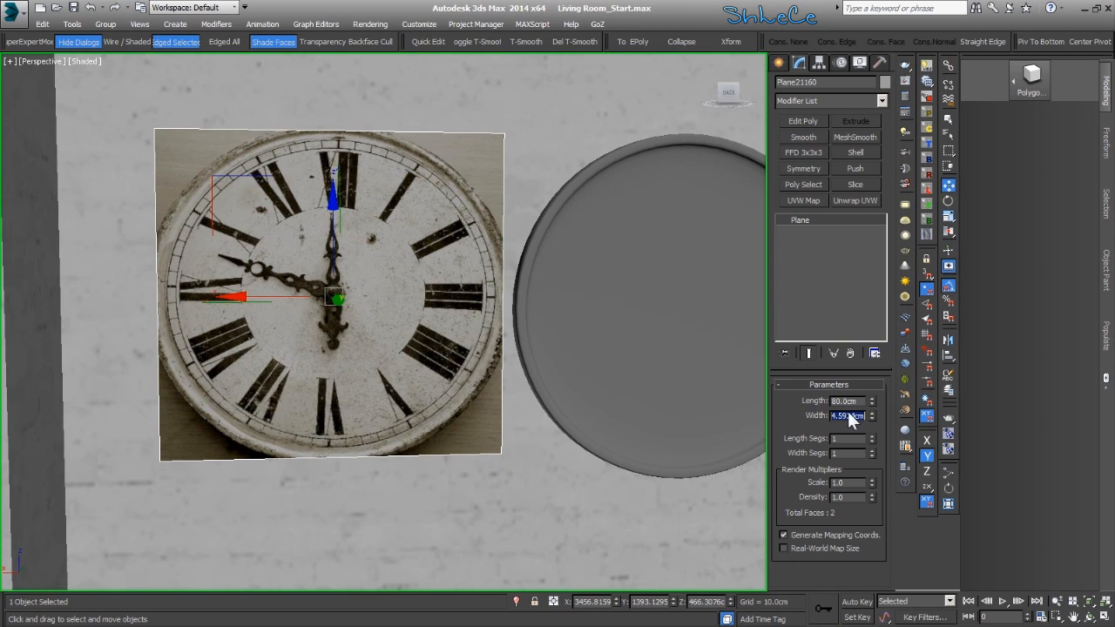
text(80)
key(Return)
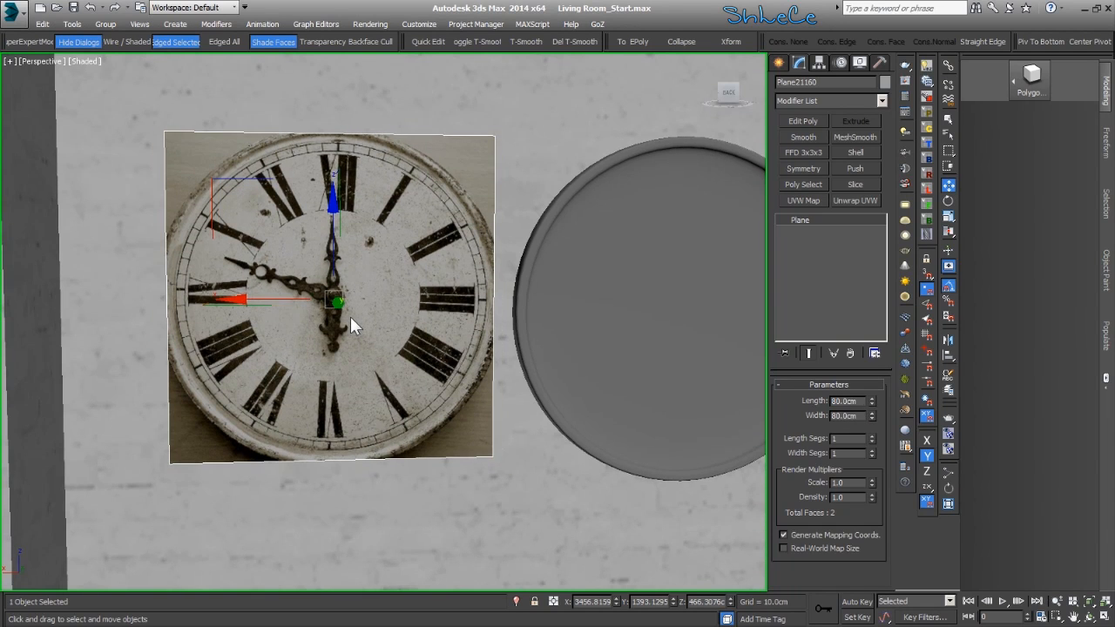
- Start a Line spline beside the clock's hub and trace the upper edge of the ringed hand towards the small hook
key(alt+z)
scroll(326, 270, up, 10)
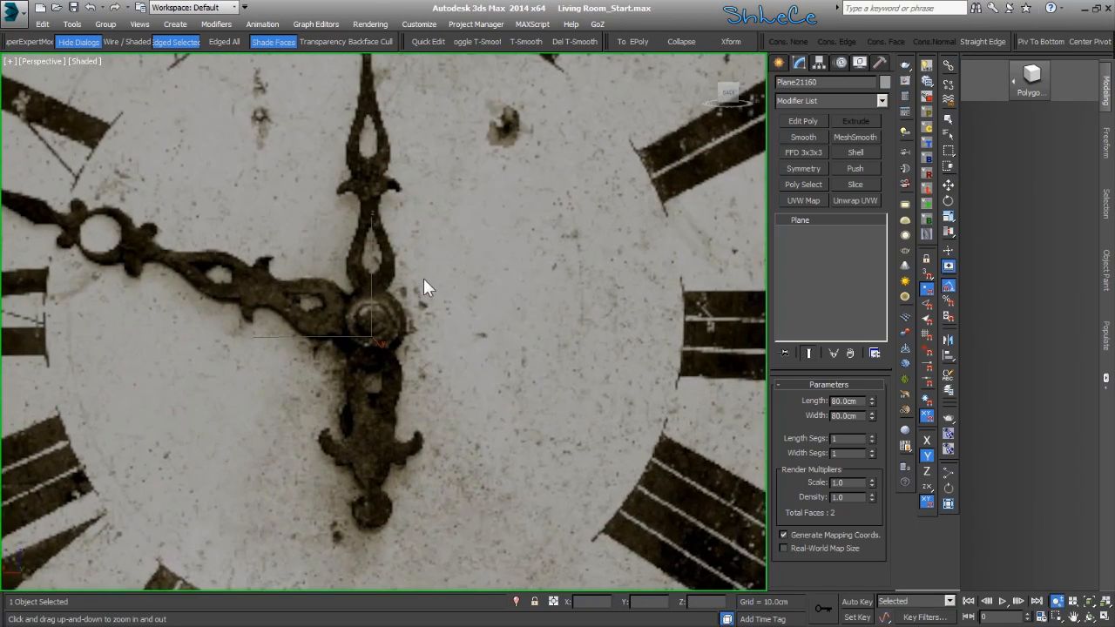
drag(418, 282, 415, 240)
key(w)
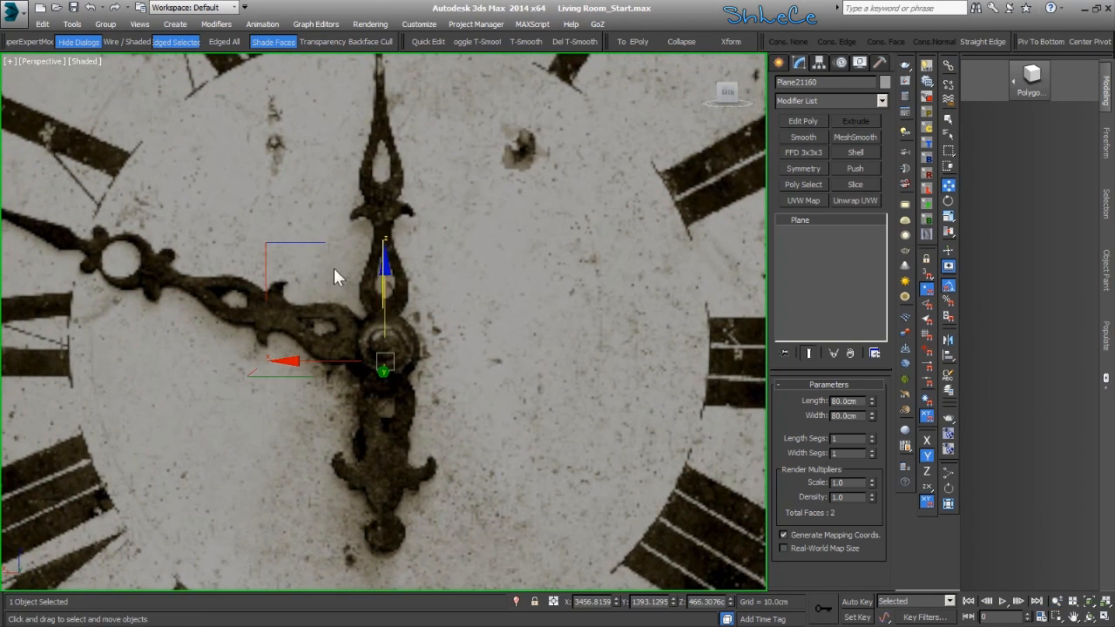
middle_drag(322, 313, 432, 299)
middle_drag(430, 300, 468, 284)
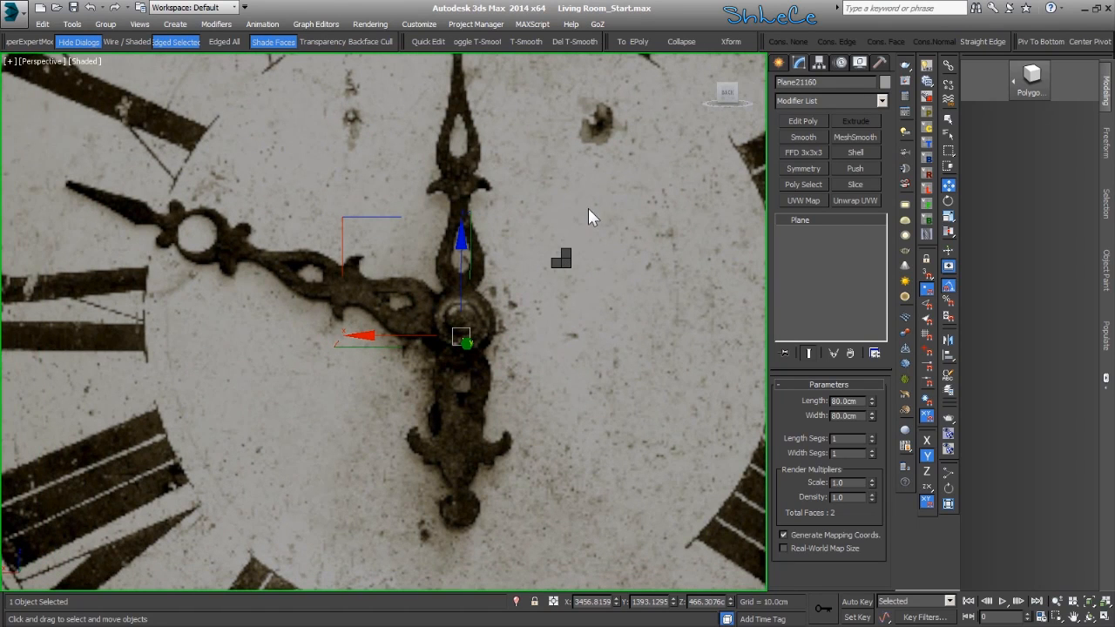
key(l)
middle_drag(479, 321, 540, 336)
scroll(521, 324, up, 4)
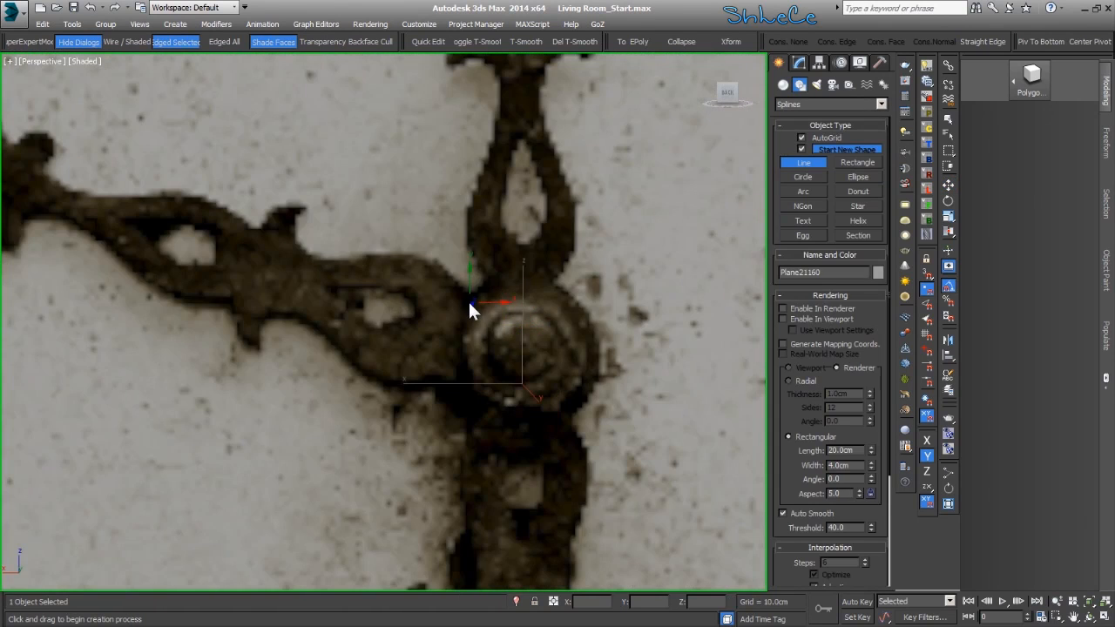
click(470, 294)
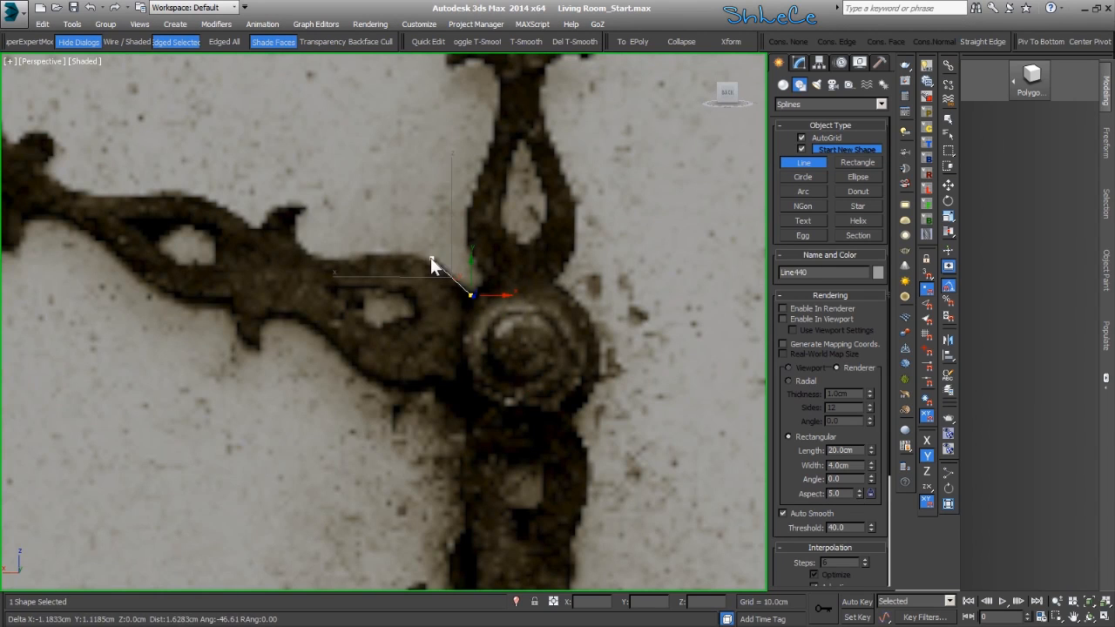
click(427, 258)
click(331, 260)
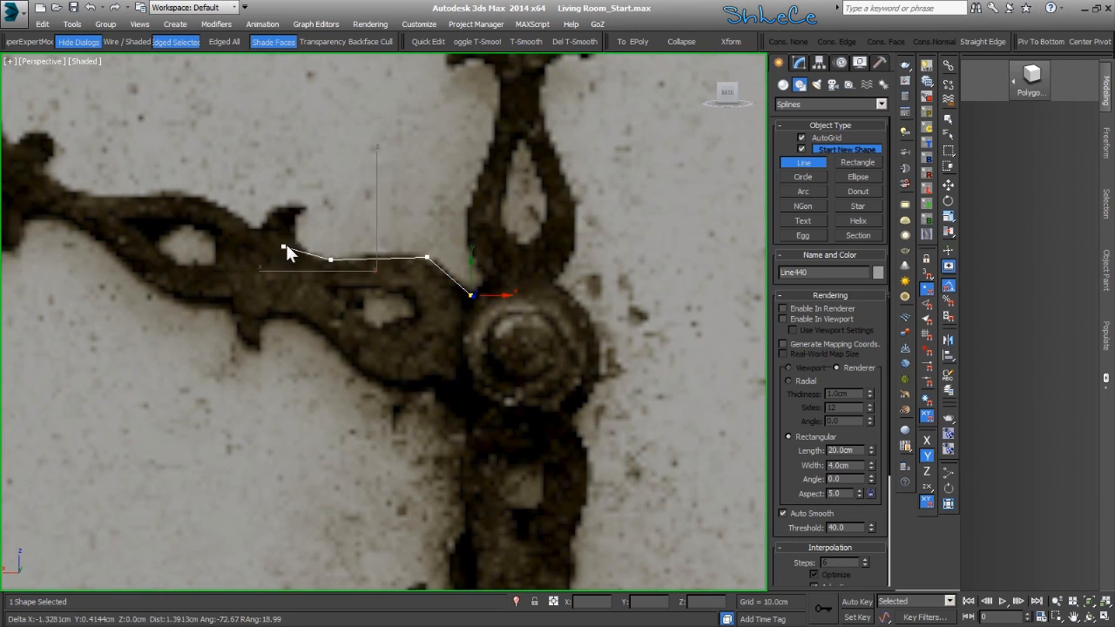
- Continue the line around the small hook on the ringed hand's upper edge
click(299, 245)
click(293, 220)
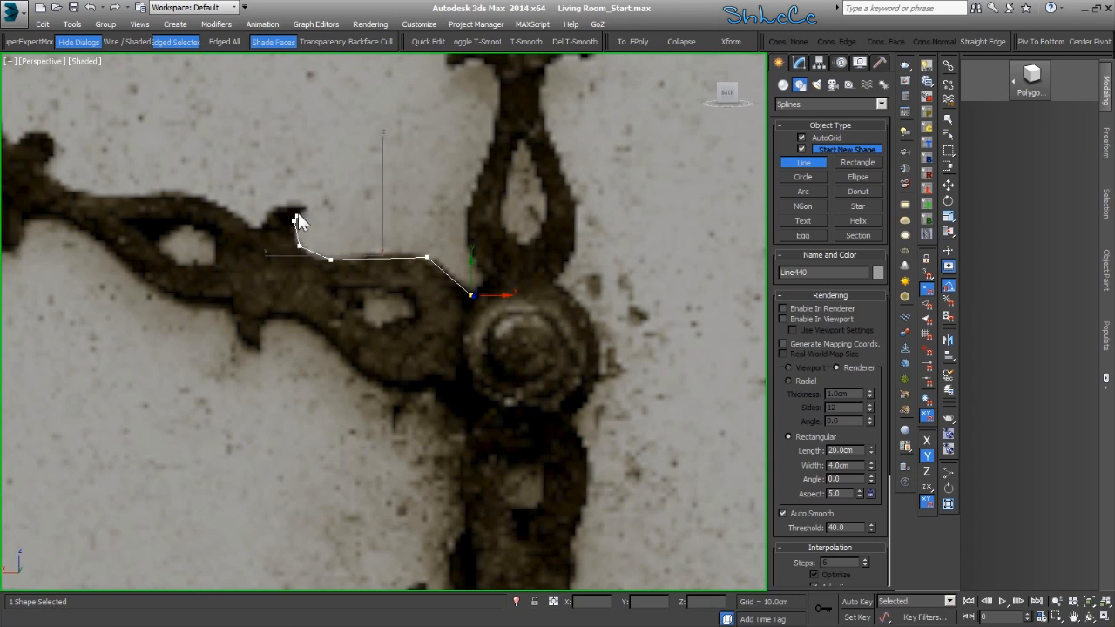
click(306, 206)
click(280, 205)
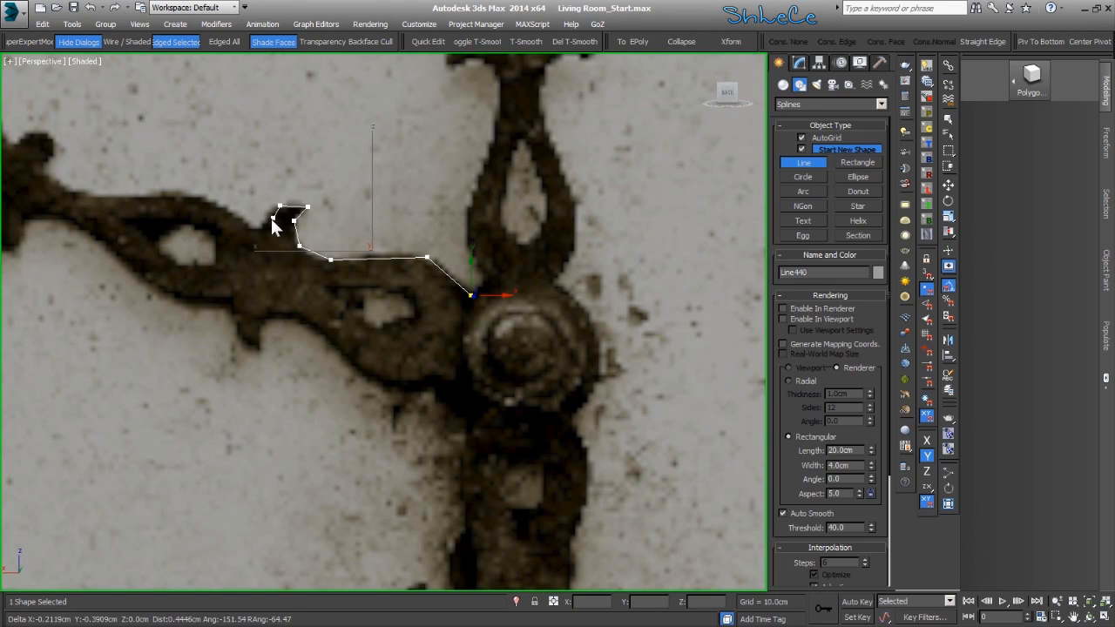
click(267, 228)
click(253, 227)
- Extend the line along the hand's upper edge and around the rounded knob on the hub side of the ring
middle_drag(240, 226, 409, 321)
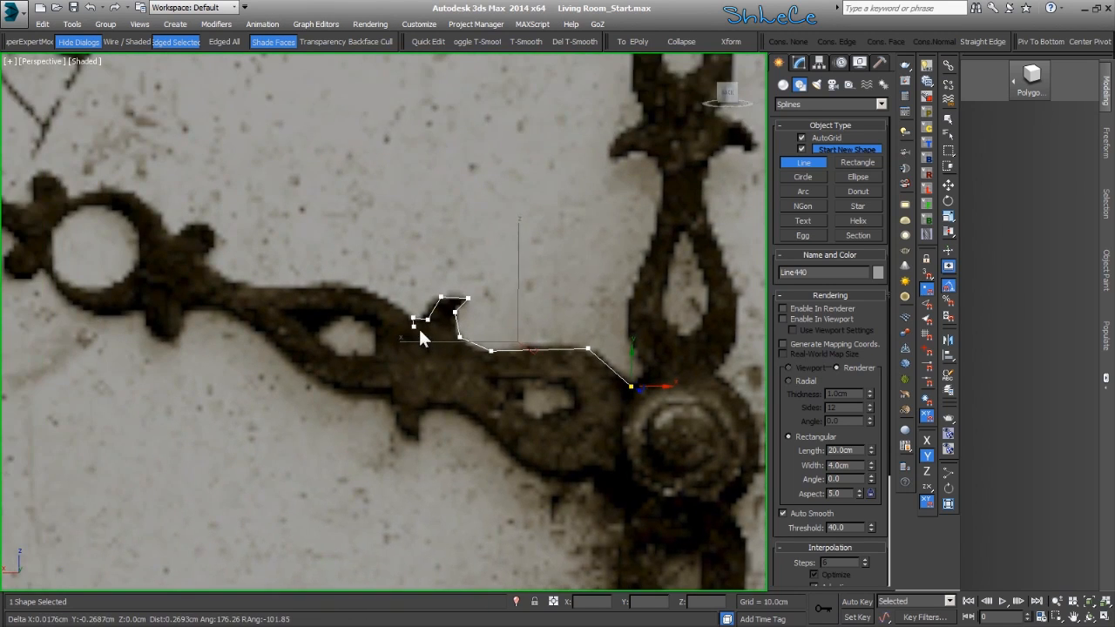
click(367, 286)
click(247, 287)
click(201, 260)
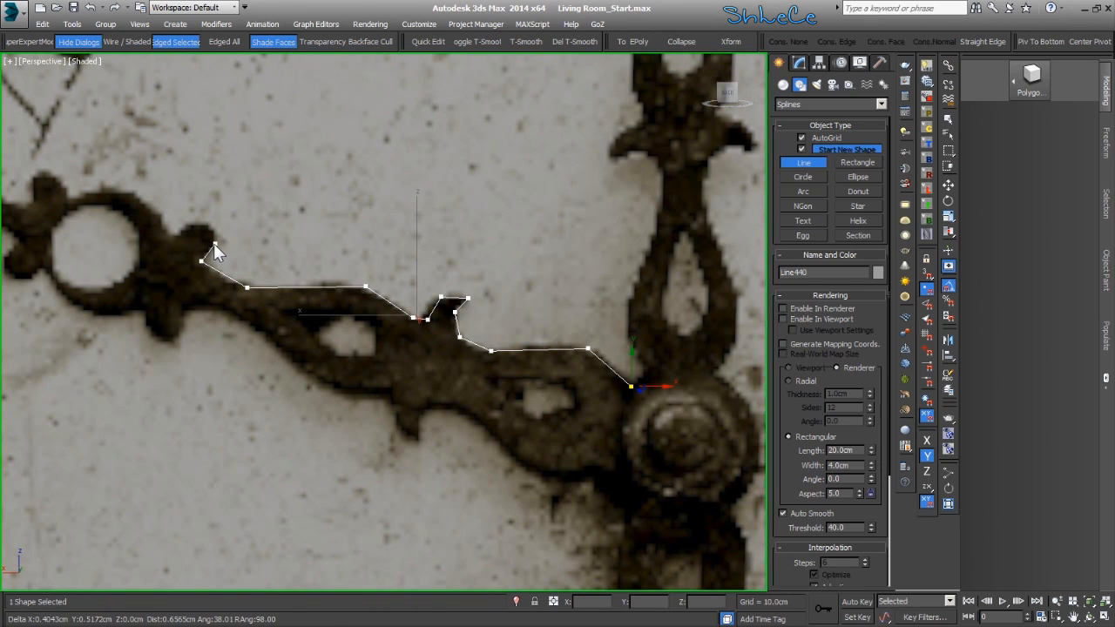
click(210, 225)
click(189, 223)
click(179, 235)
- Trace the line over the ring and around the small knob beyond it, up to the start of the pointed blade
middle_drag(176, 237, 264, 293)
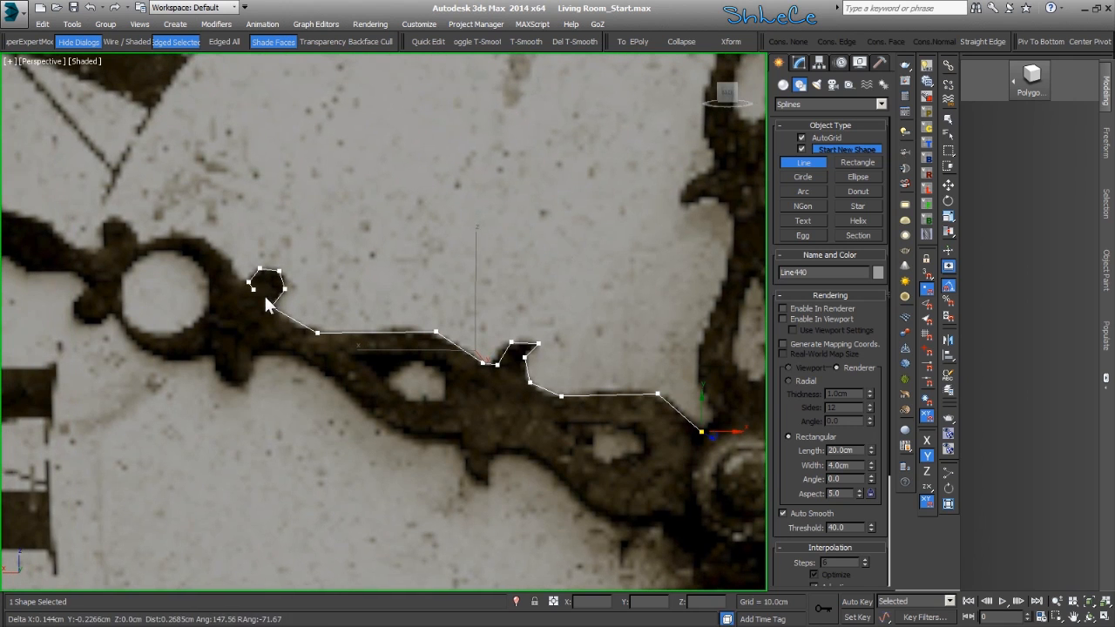
click(207, 241)
click(145, 240)
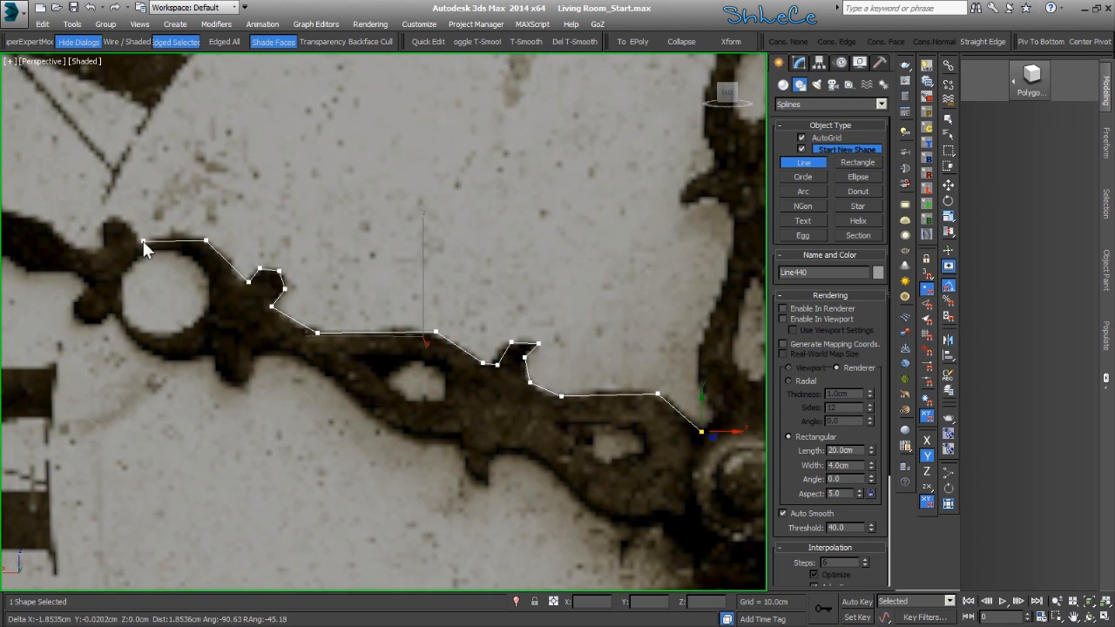
middle_drag(164, 265, 255, 283)
click(219, 238)
click(205, 240)
click(200, 261)
click(191, 268)
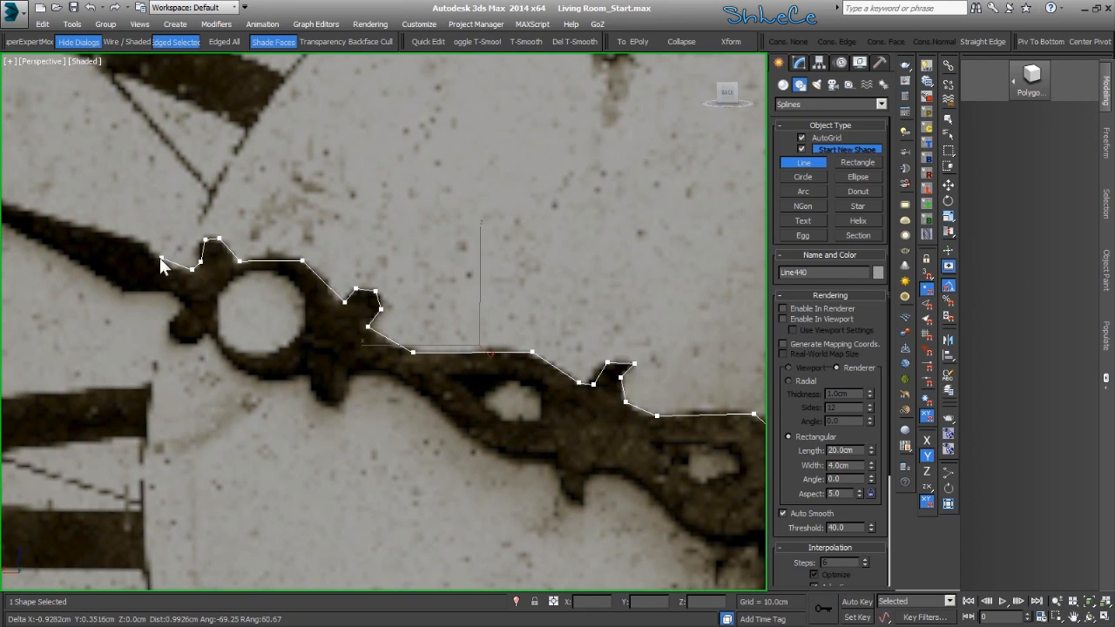
click(146, 242)
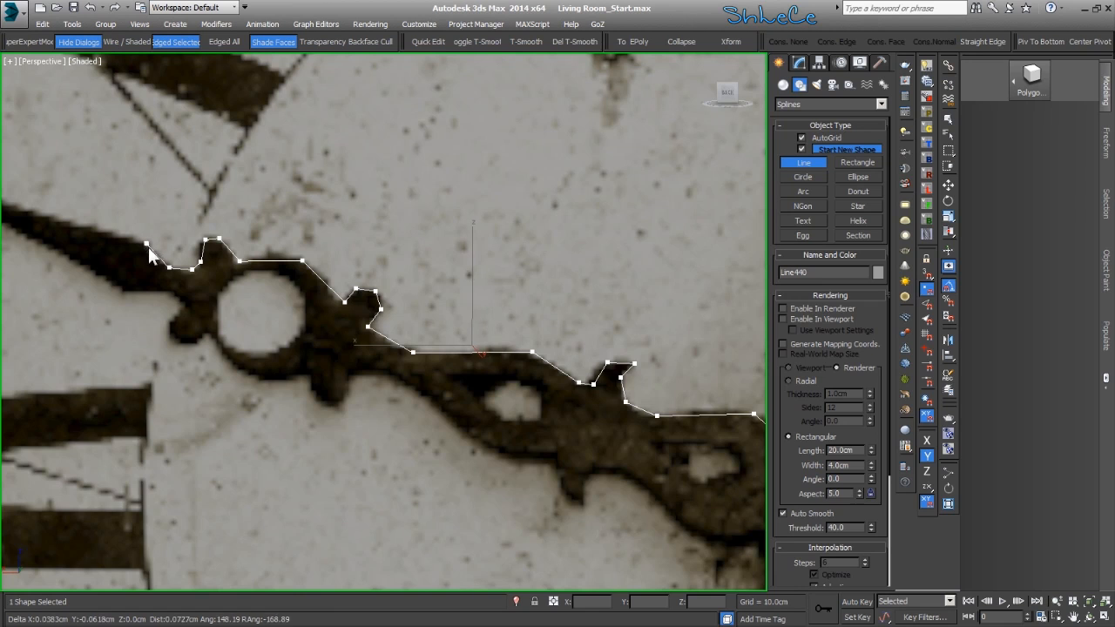
- Extend the line along the blade's upper edge and around its tip
middle_drag(189, 289, 392, 379)
click(174, 281)
click(301, 406)
scroll(383, 356, up, 3)
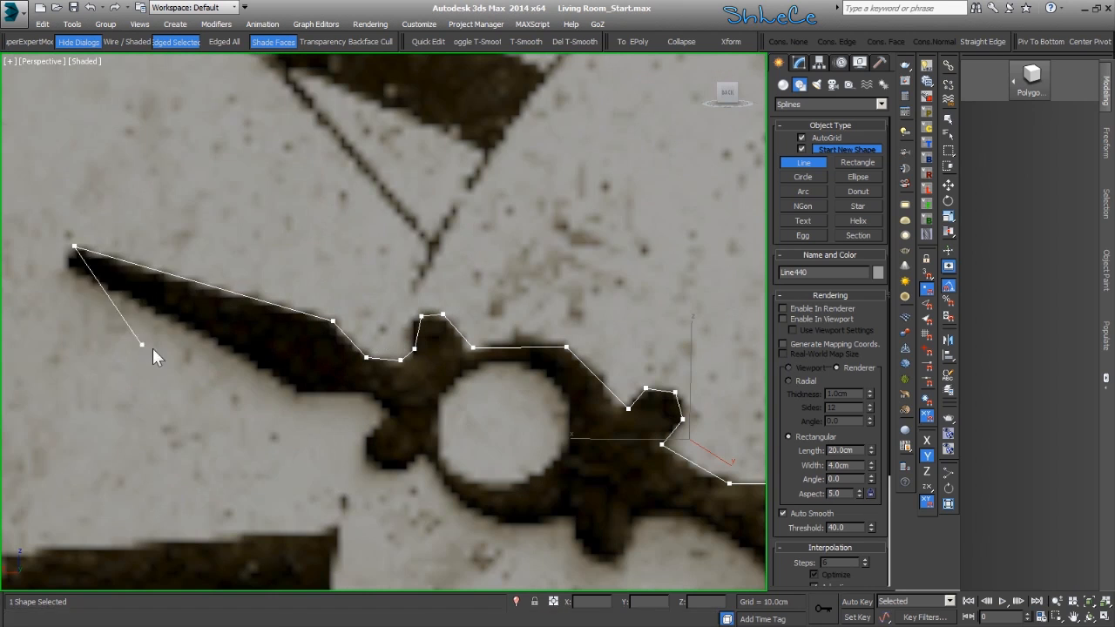
scroll(93, 276, up, 2)
click(52, 253)
- Add a point on the lower edge at the blade's widest part and finish the line
scroll(168, 315, down, 5)
scroll(277, 370, up, 5)
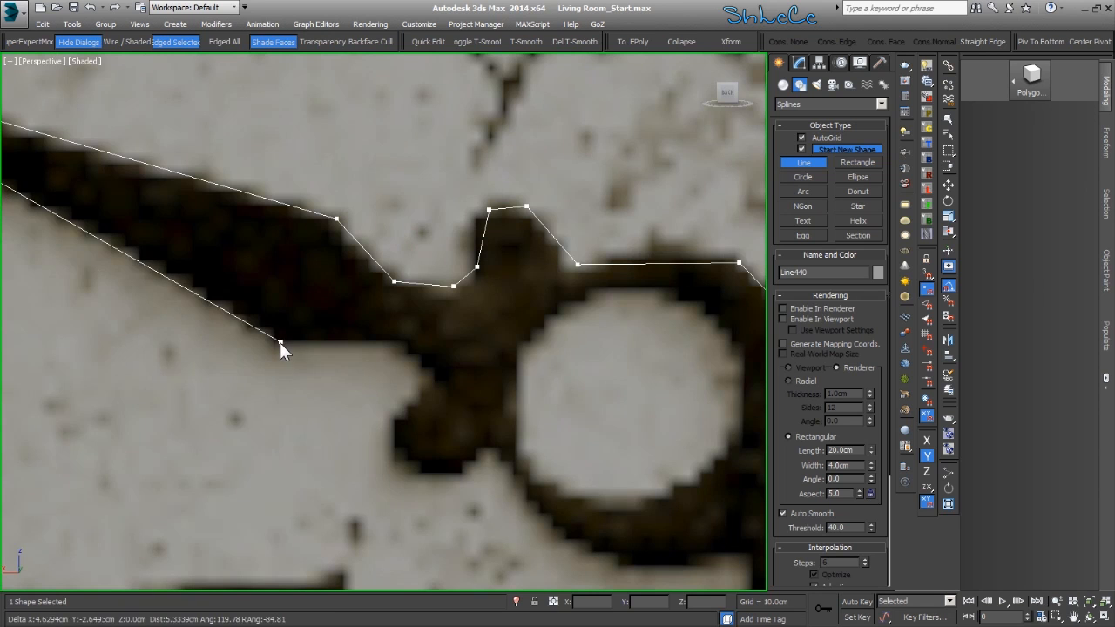
click(280, 342)
right_click(329, 391)
middle_drag(329, 392, 408, 389)
right_click(513, 331)
- Delete the line's last vertex on the blade's lower edge at Vertex level
click(804, 61)
click(783, 220)
click(808, 231)
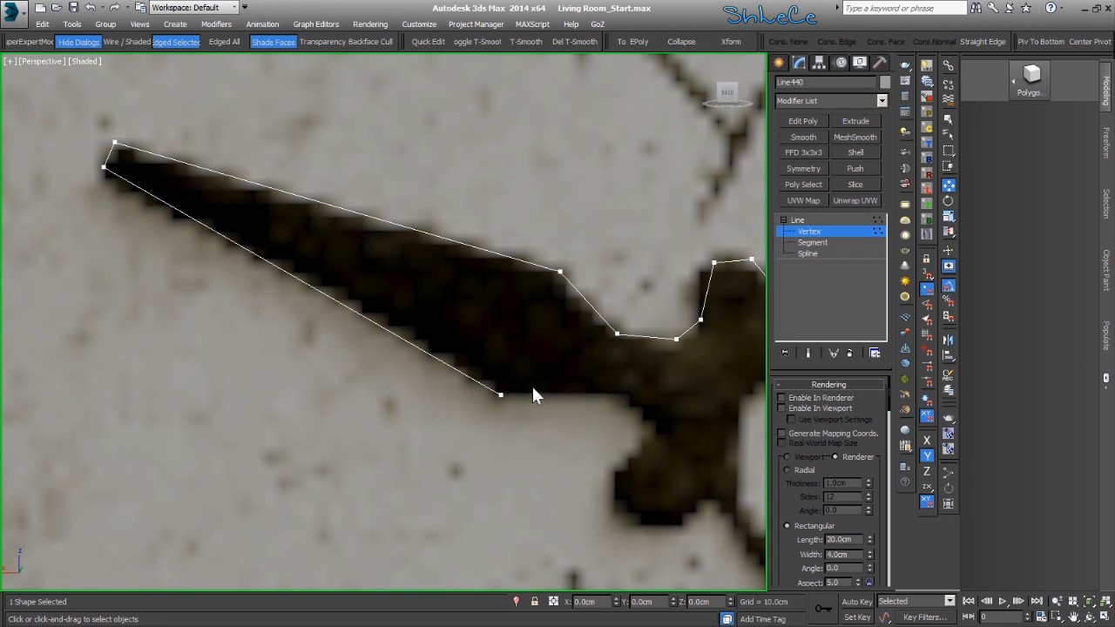
drag(532, 386, 441, 451)
click(442, 451)
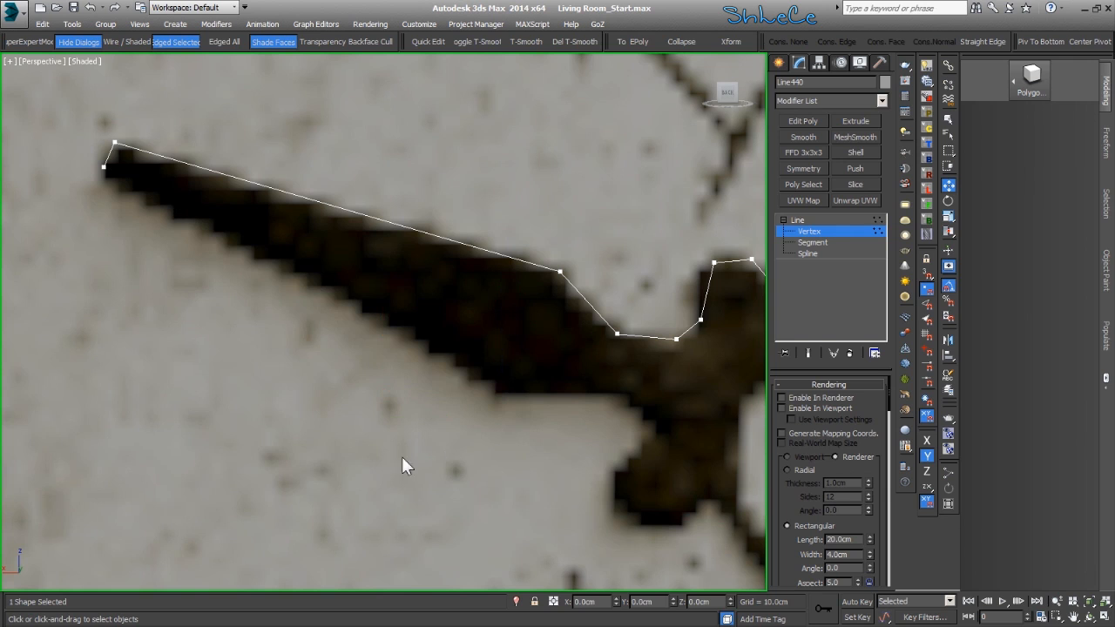
- Convert the second vertex from the hub to Smooth so the line curves along the hand's upper edge
scroll(465, 331, down, 4)
scroll(461, 300, down, 4)
scroll(555, 328, up, 10)
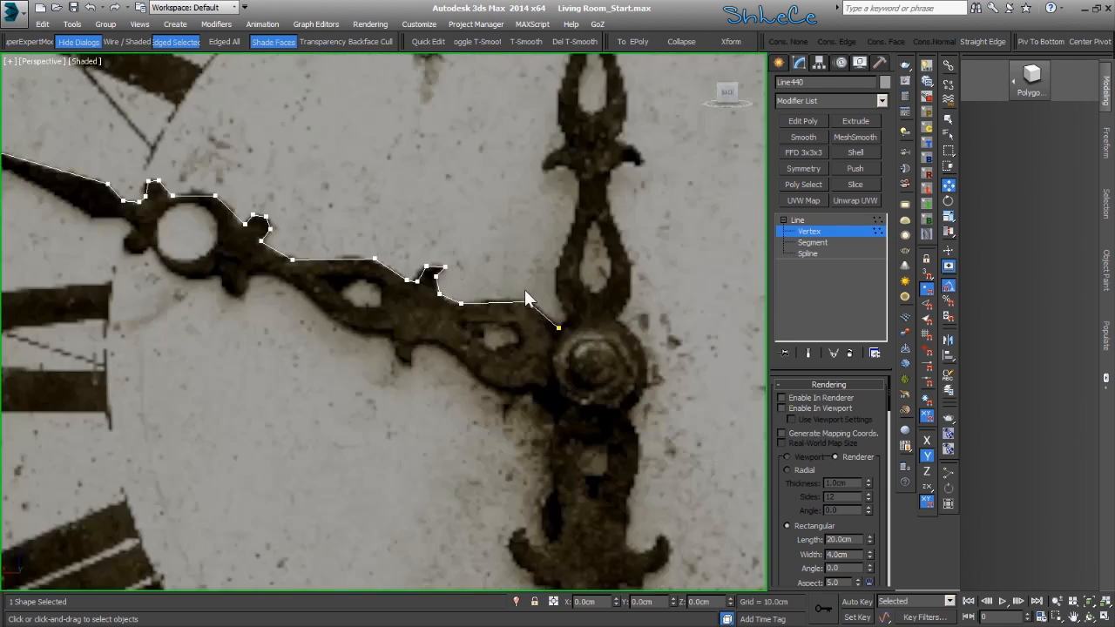
drag(397, 290, 392, 294)
middle_drag(267, 204, 505, 296)
right_click(495, 273)
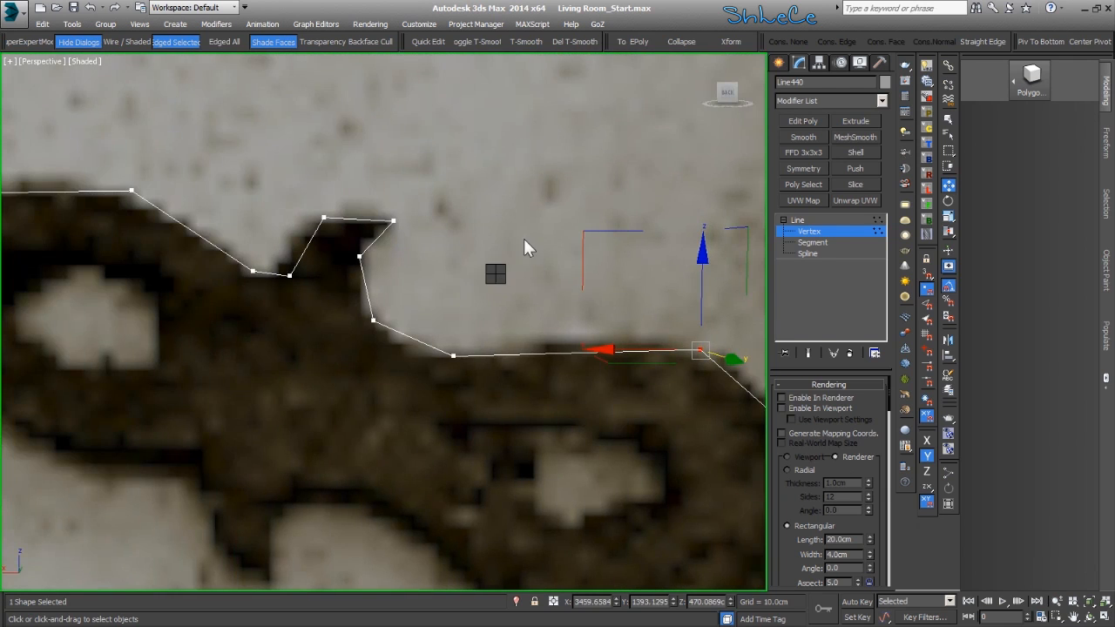
click(480, 199)
middle_drag(725, 303, 446, 278)
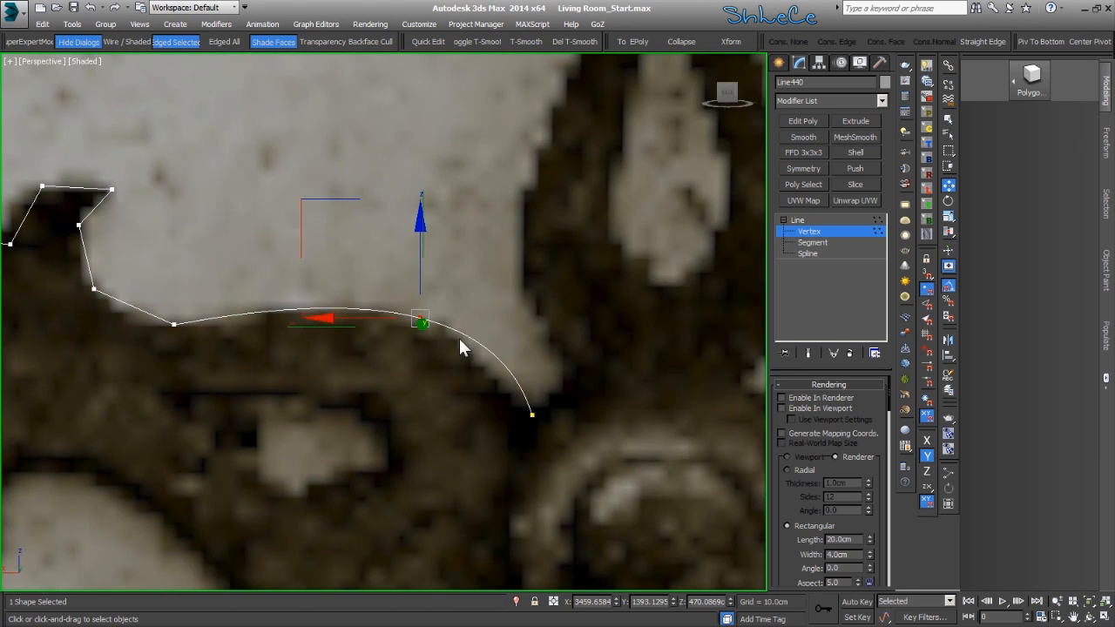
- Nudge the smoothed vertex near the hub into place and smooth the two vertices in the hollow beside the upper hook
drag(302, 199, 300, 196)
middle_drag(274, 195, 578, 324)
drag(520, 426, 510, 419)
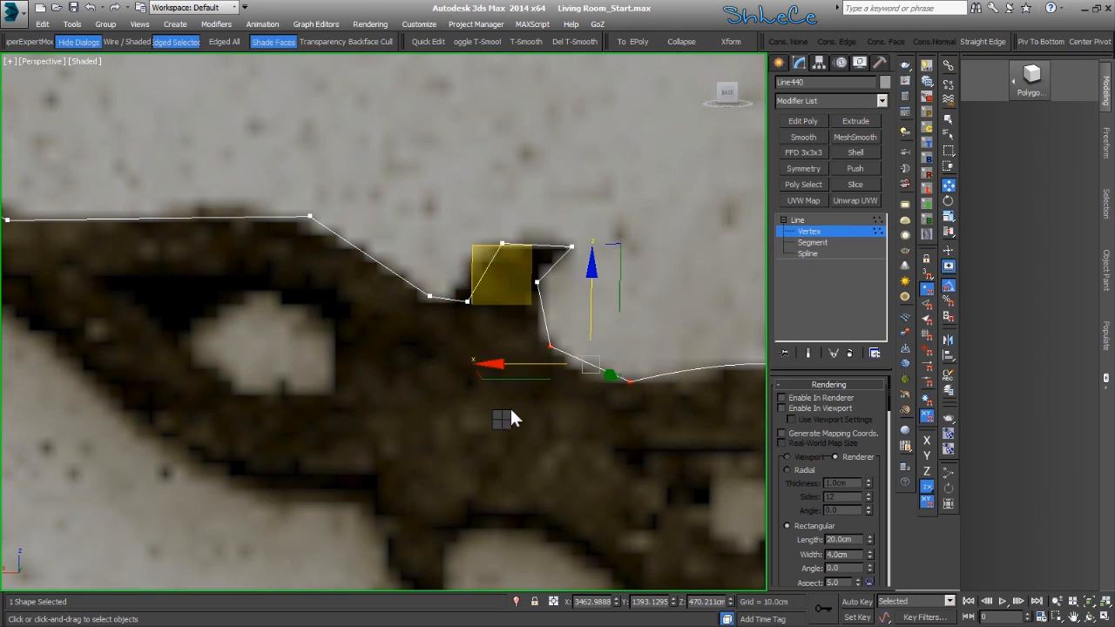
click(480, 350)
click(613, 425)
middle_drag(599, 271, 606, 283)
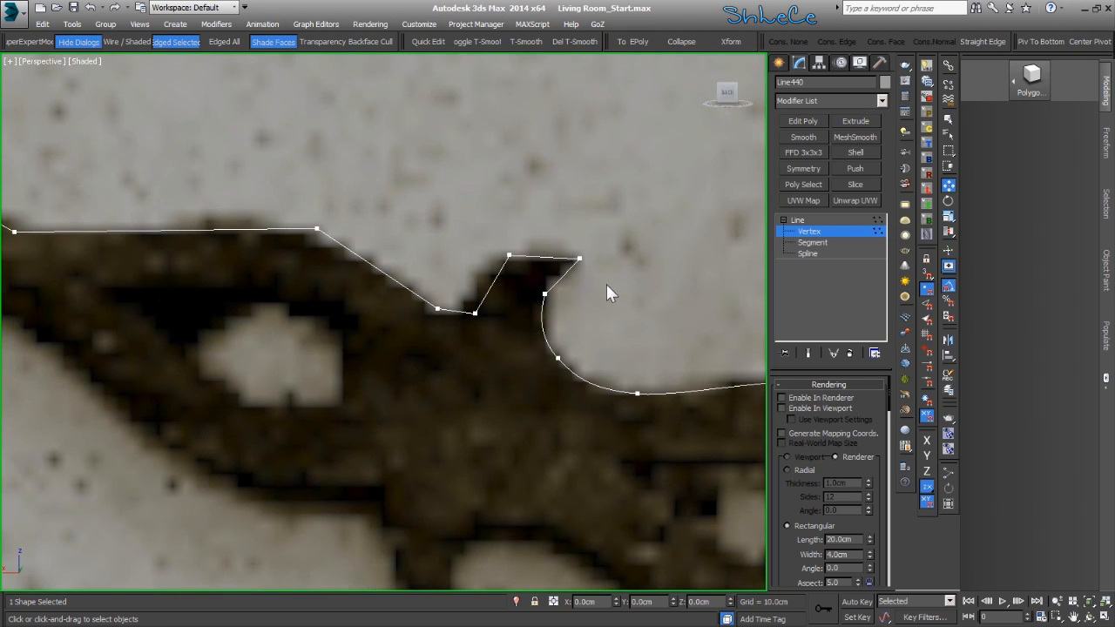
- Smooth the vertex on top of the hook and the one on its inner edge
click(510, 255)
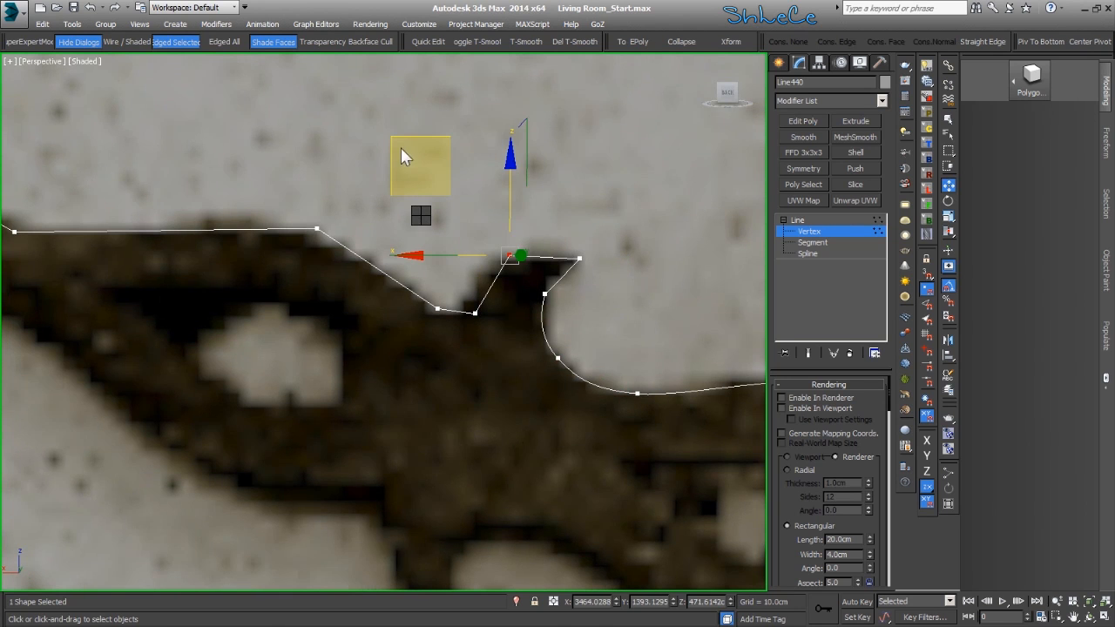
click(572, 293)
click(546, 293)
click(582, 267)
- Convert the hook's tip vertex to Bezier Corner and bend its lower handle so the curve follows the hook's inner edge
click(579, 259)
scroll(600, 293, up, 5)
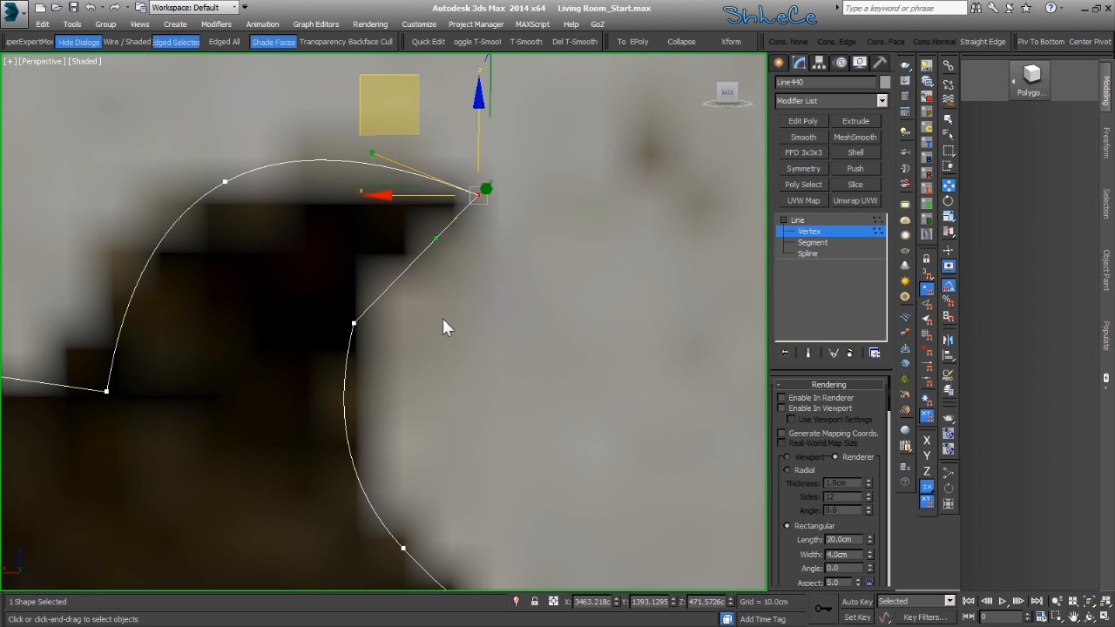
drag(433, 242, 395, 226)
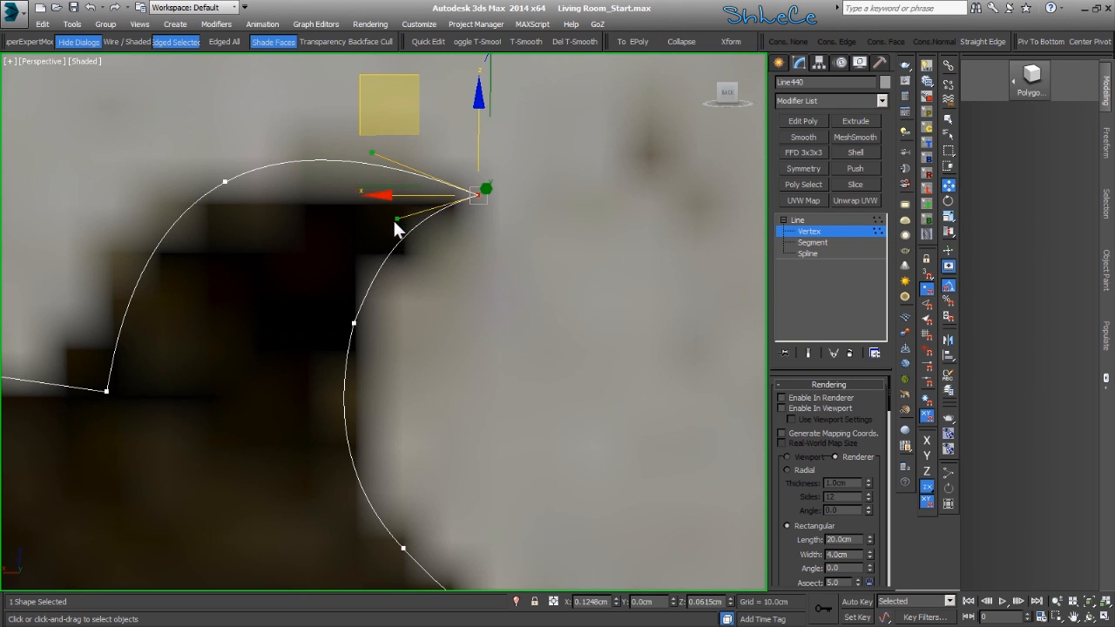
scroll(362, 294, down, 4)
scroll(364, 300, up, 8)
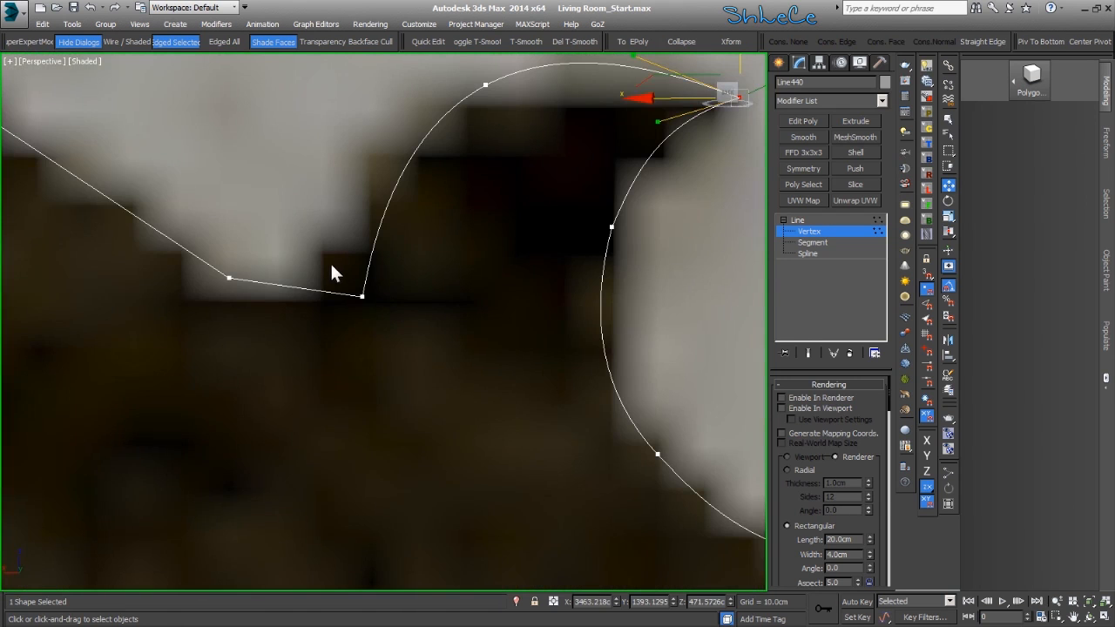
scroll(338, 262, down, 6)
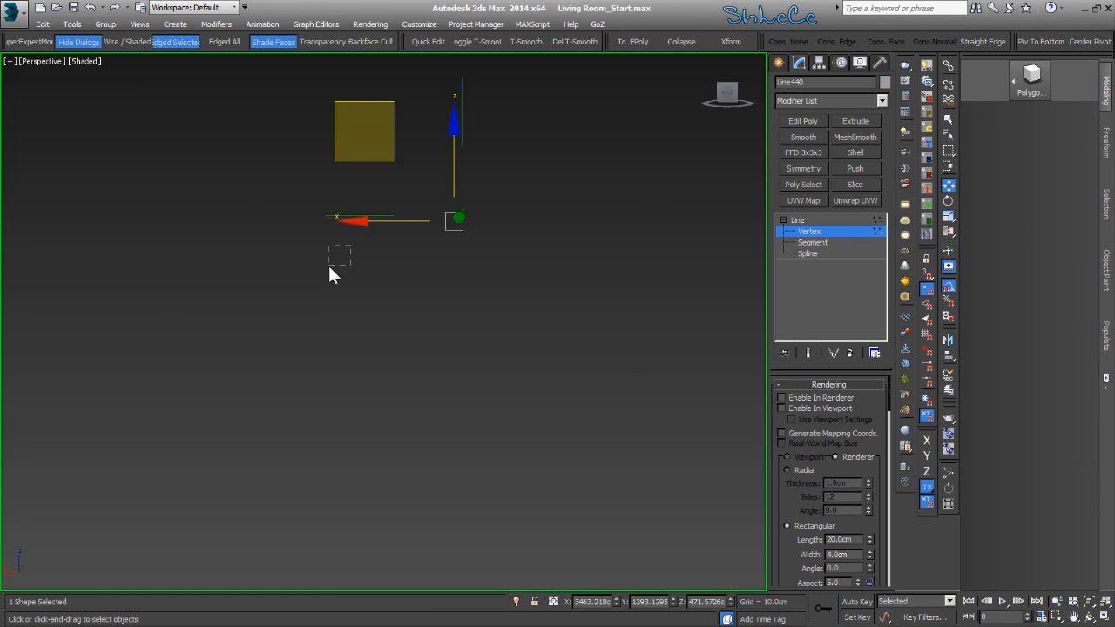
- Level the notch vertex beside the hook, then smooth the crest vertex and shift it toward the ring along the hand's edge
click(336, 263)
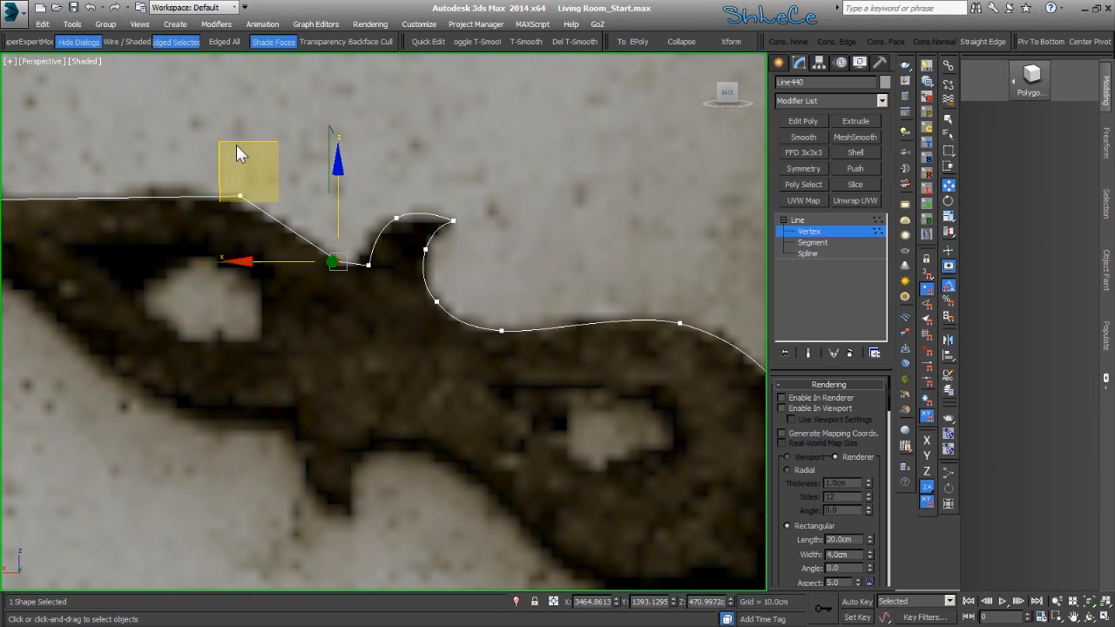
middle_drag(229, 197, 372, 280)
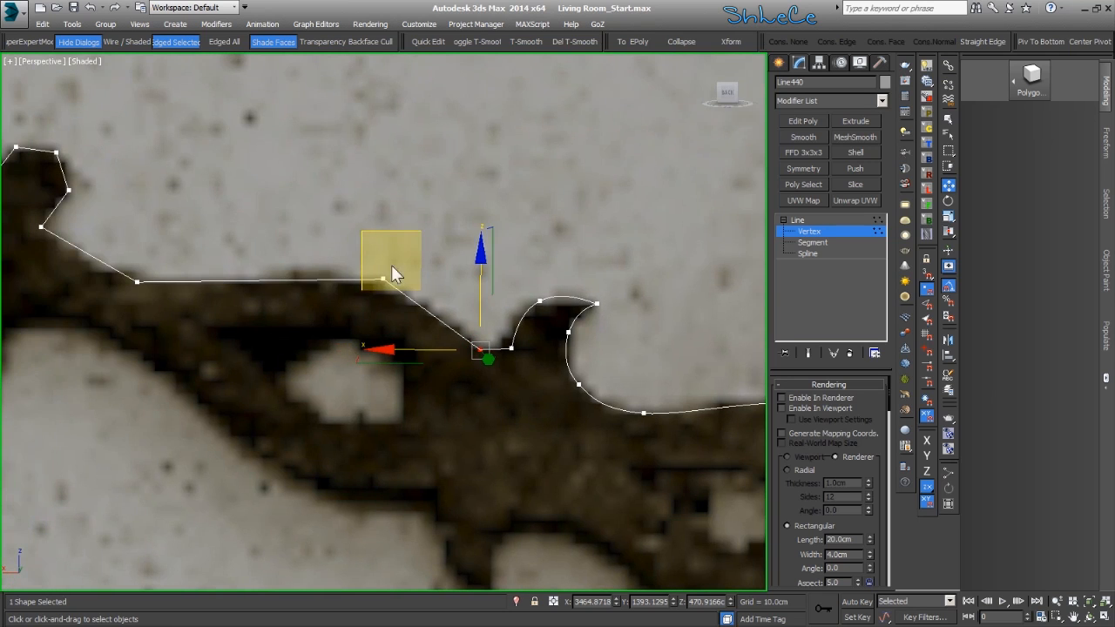
click(438, 240)
click(382, 280)
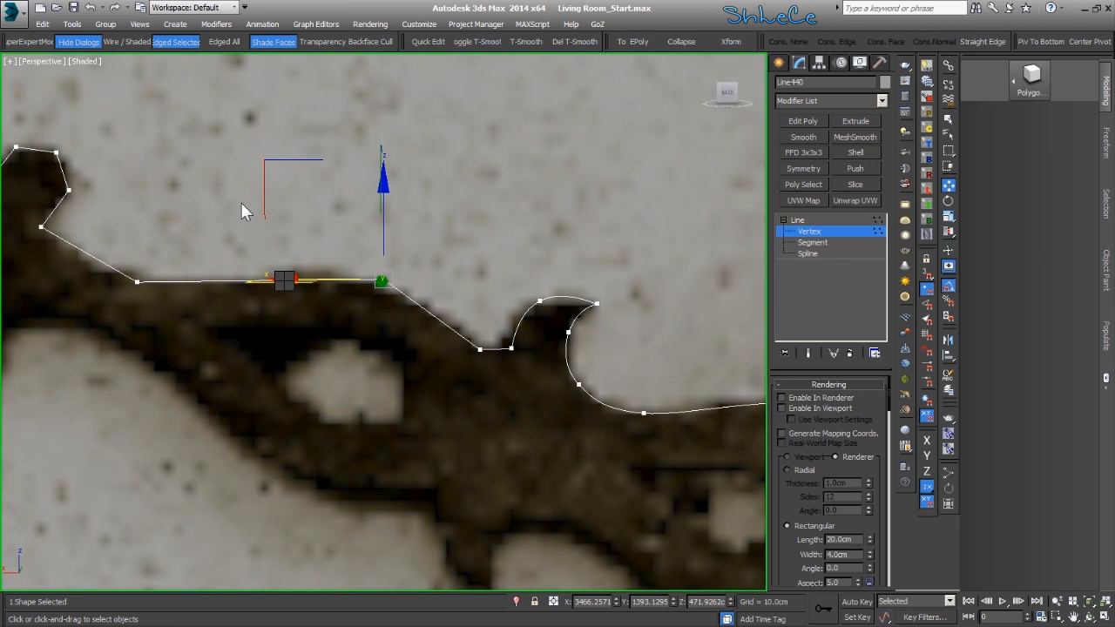
click(268, 204)
middle_drag(274, 271, 319, 290)
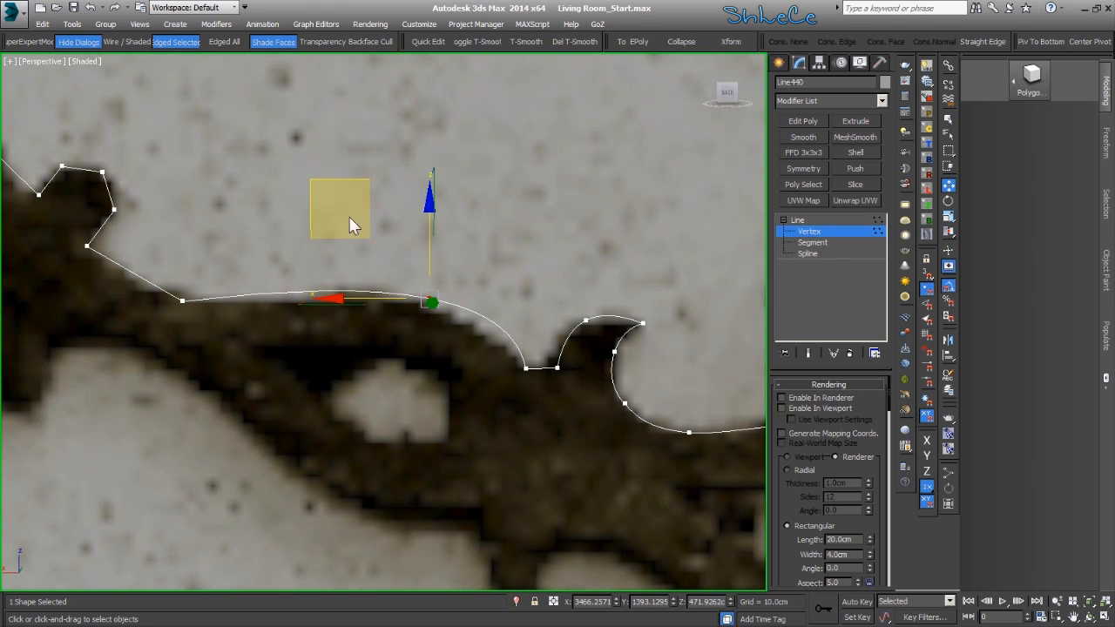
drag(337, 195, 297, 176)
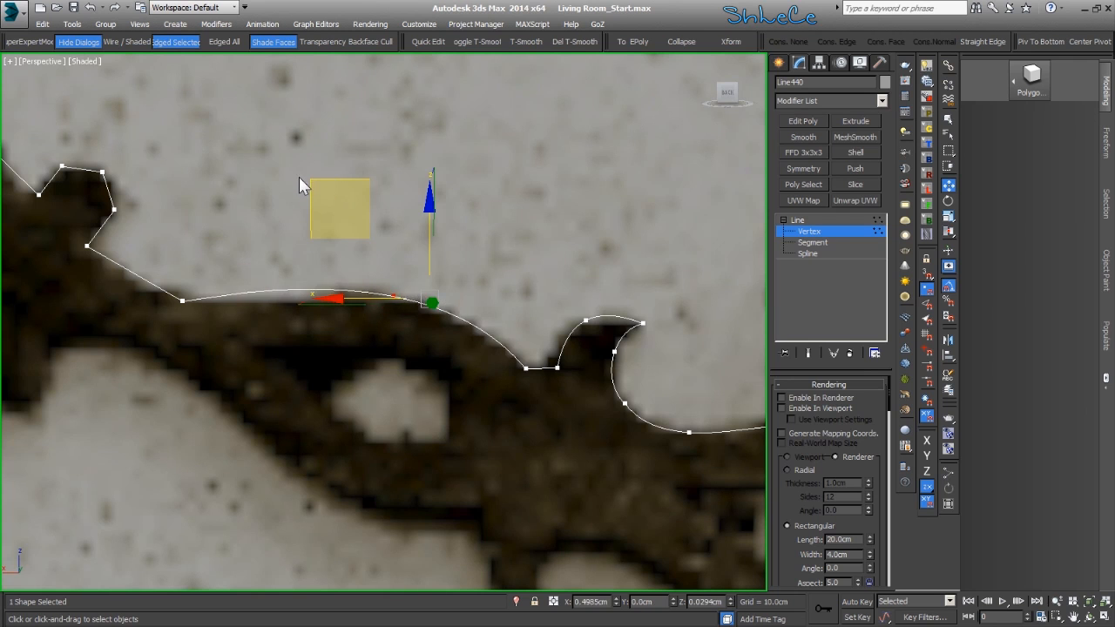
- Adjust the curve at the crest vertex so the segment toward the ring lies closer to the hand's upper edge
click(203, 258)
click(182, 300)
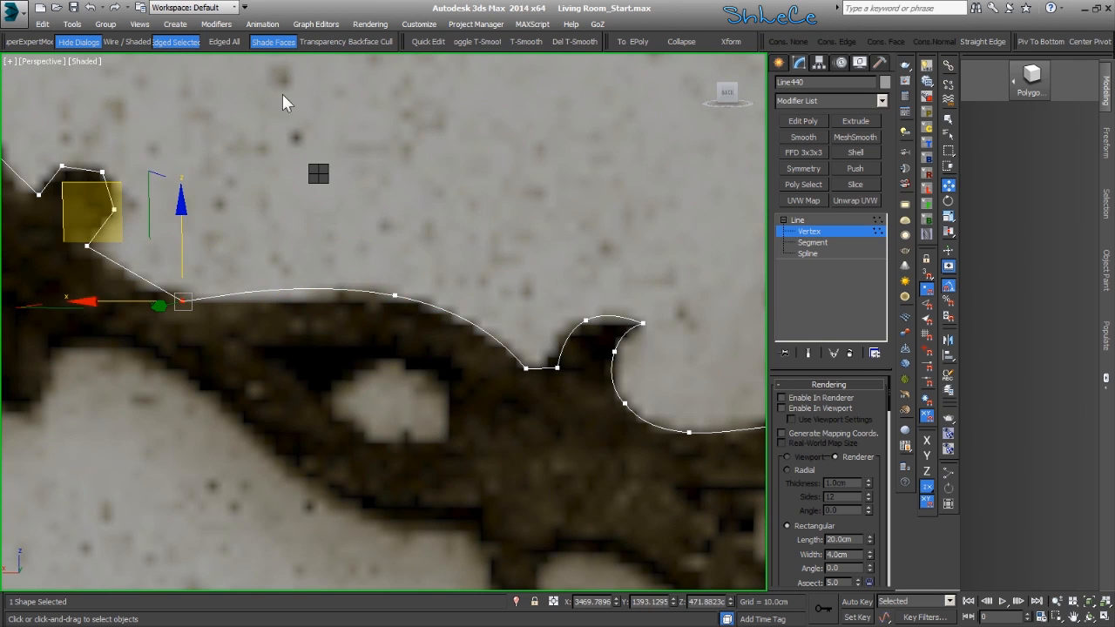
drag(260, 286, 281, 298)
drag(460, 273, 367, 347)
drag(303, 175, 314, 177)
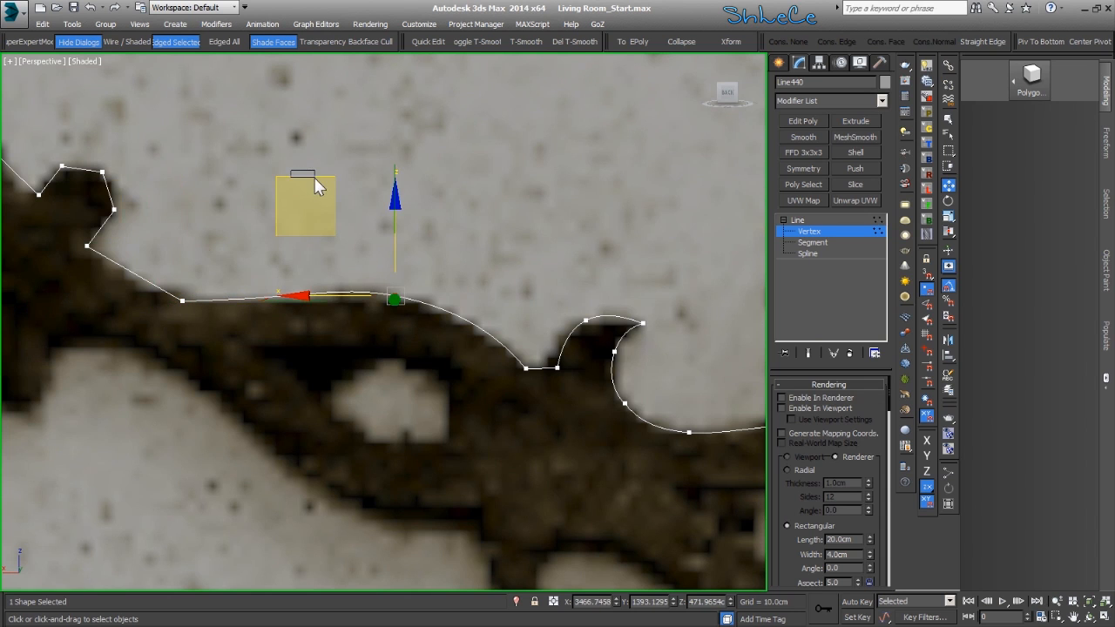
- Move the vertex at the base of the rounded bump on the ring's hub side inward and smooth the bump's upper outer vertex
middle_drag(257, 348, 401, 391)
click(538, 358)
click(575, 404)
drag(484, 288, 469, 285)
click(577, 365)
drag(503, 343, 465, 364)
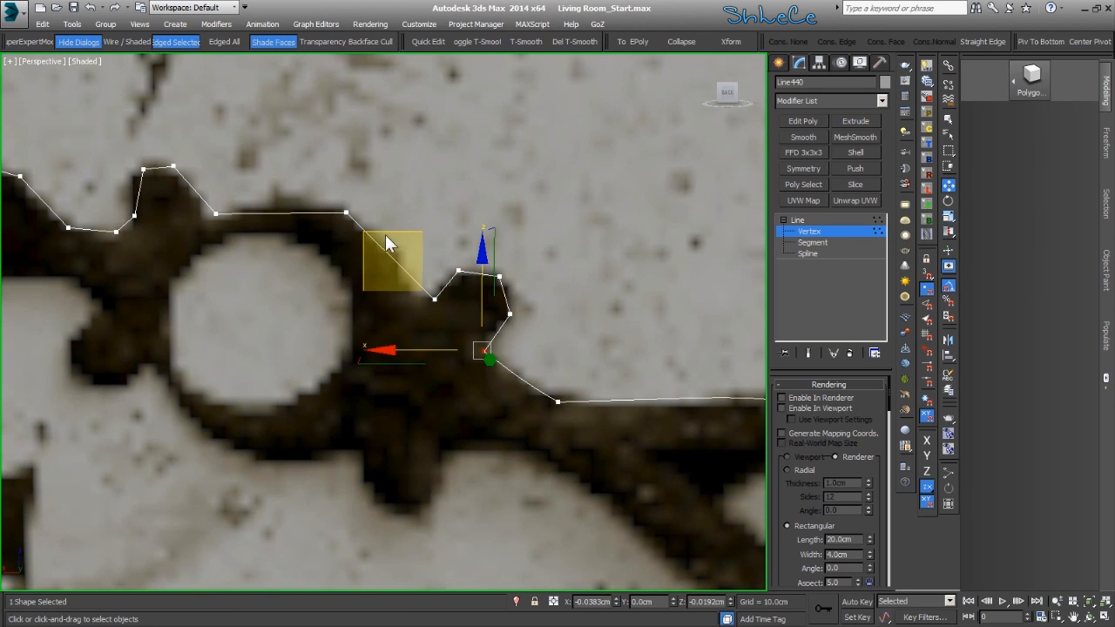
drag(572, 235, 477, 296)
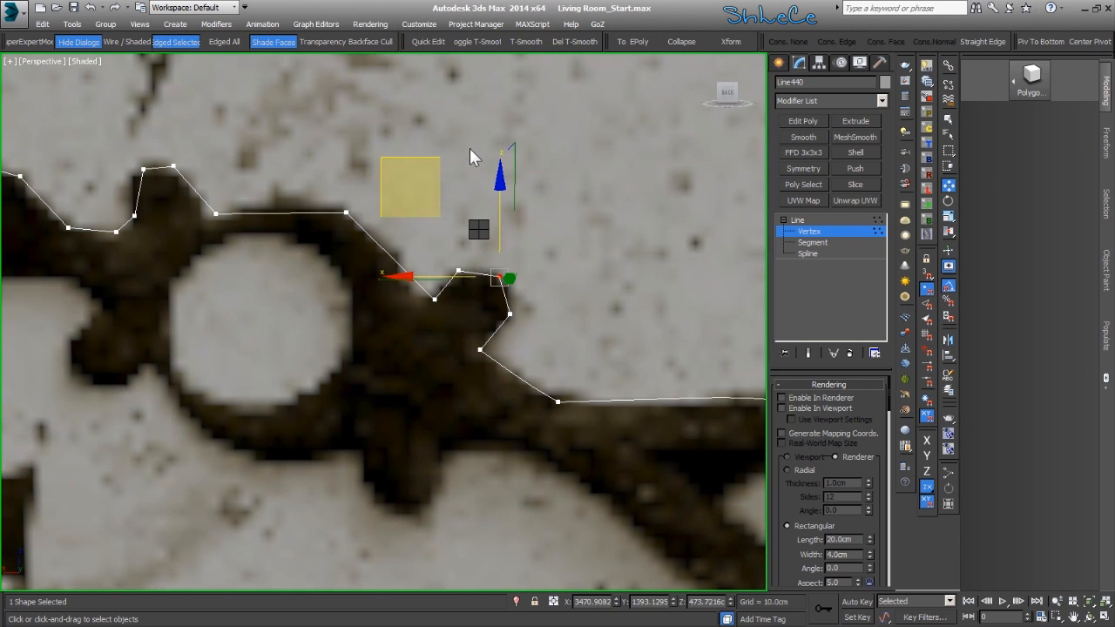
middle_drag(496, 375, 530, 423)
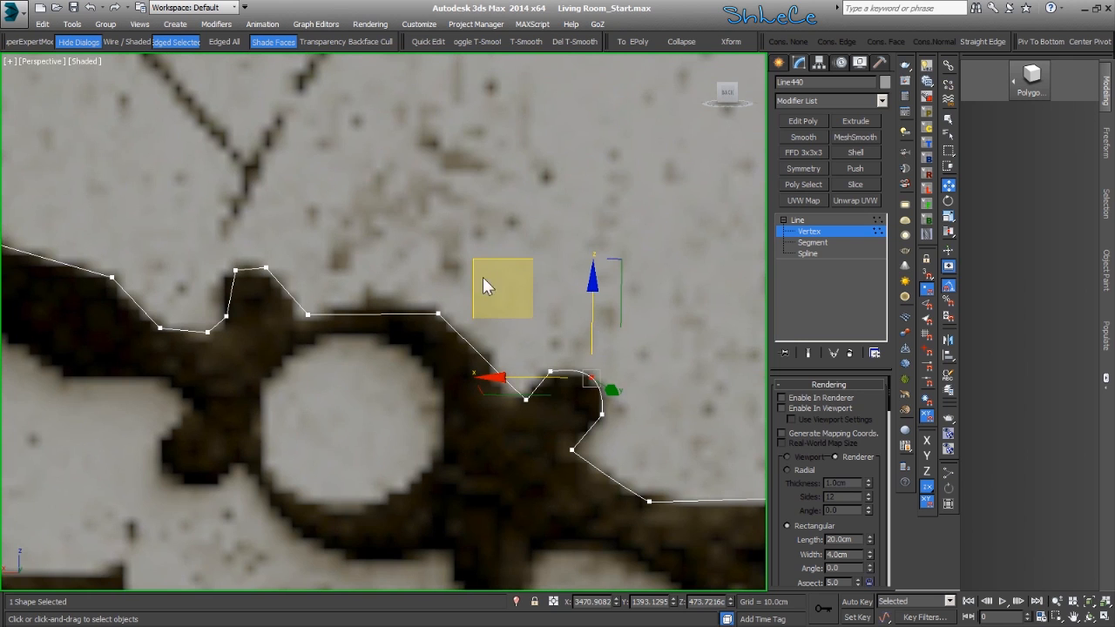
- Smooth the vertex above the ring and move it so the line curves along the ring's outer edge
click(422, 281)
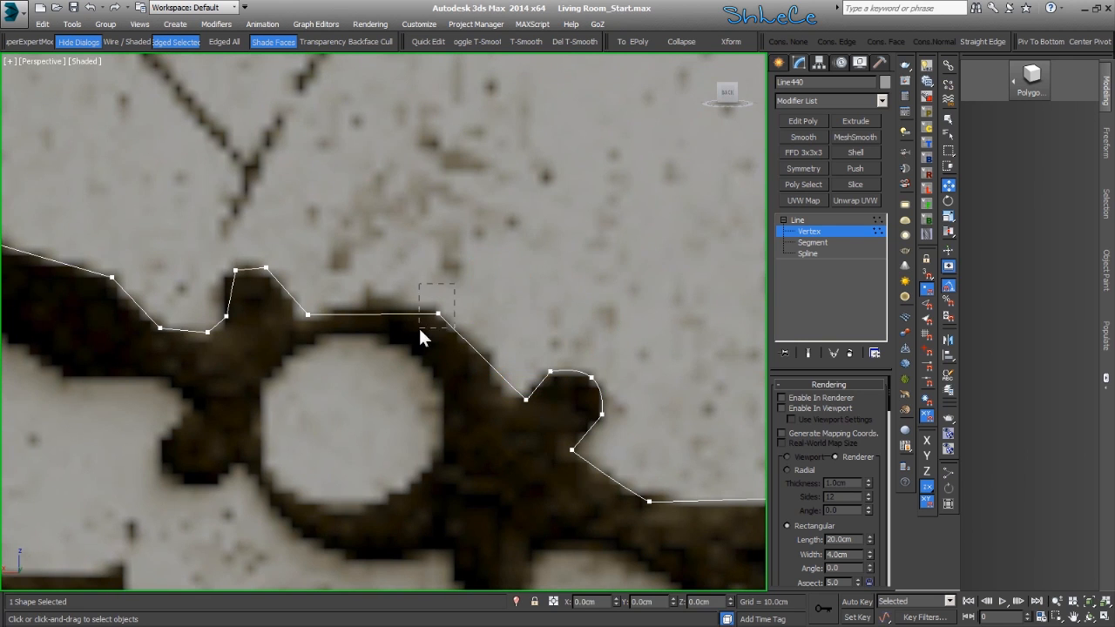
drag(420, 332, 419, 327)
click(400, 249)
click(499, 301)
click(438, 314)
mouse_move(367, 205)
mouse_down()
mouse_move(331, 189)
mouse_move(345, 185)
mouse_move(346, 199)
mouse_up()
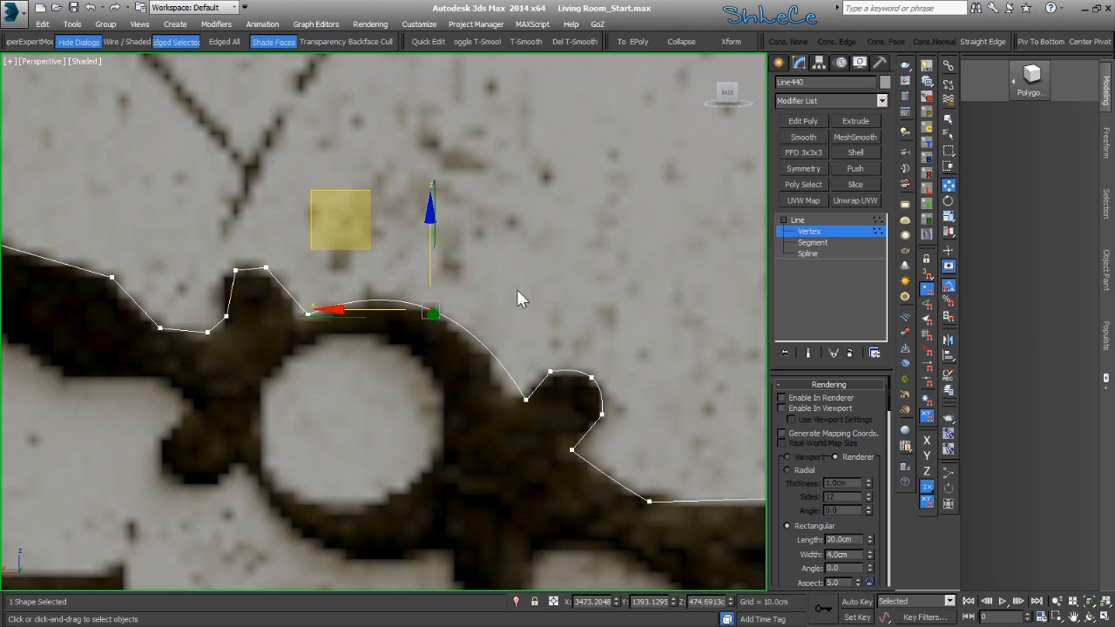
- Refine the line with an extra vertex between the ring's crest and the rounded bump on the hub side
click(511, 401)
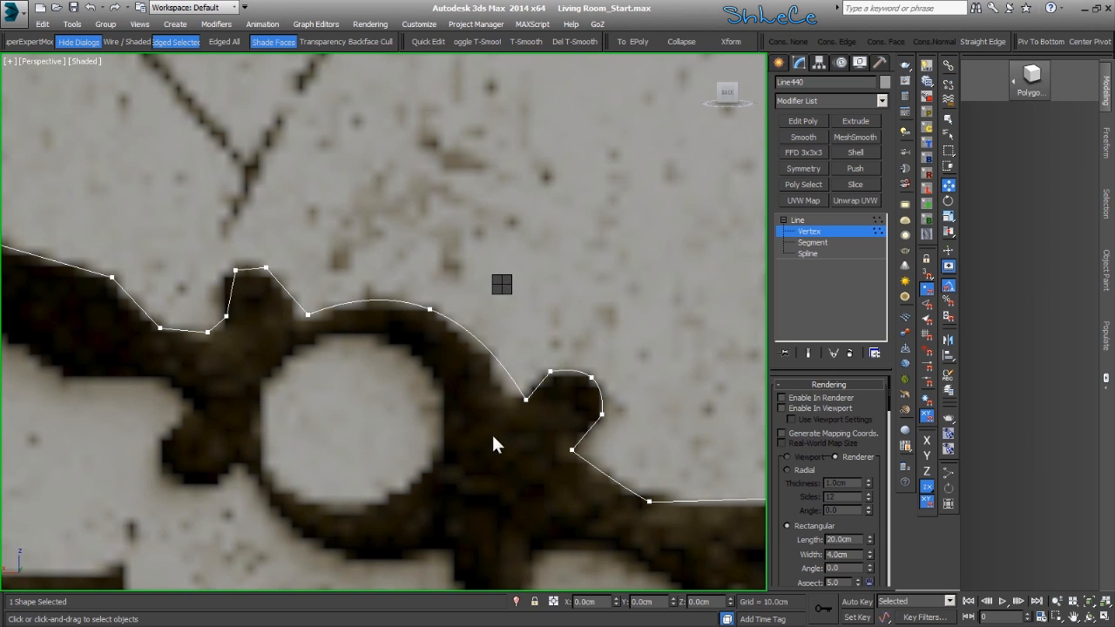
click(486, 422)
click(502, 365)
right_click(517, 358)
- Move the added vertex into the notch beside the bump and adjust its handle so the curve follows the ring's edge
click(528, 408)
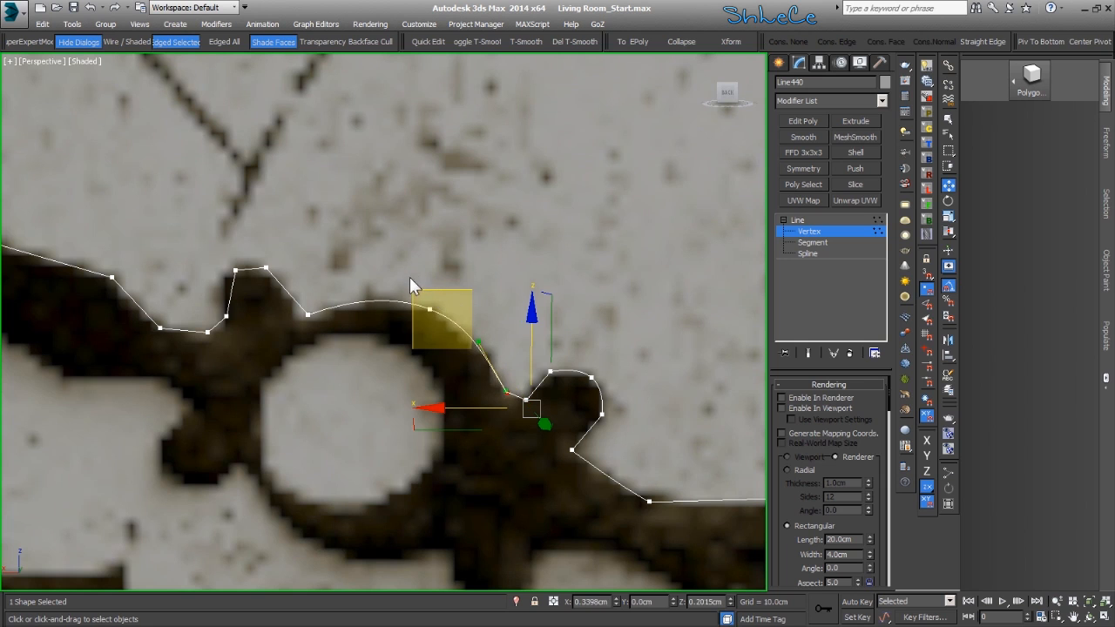
drag(411, 275, 388, 264)
click(502, 343)
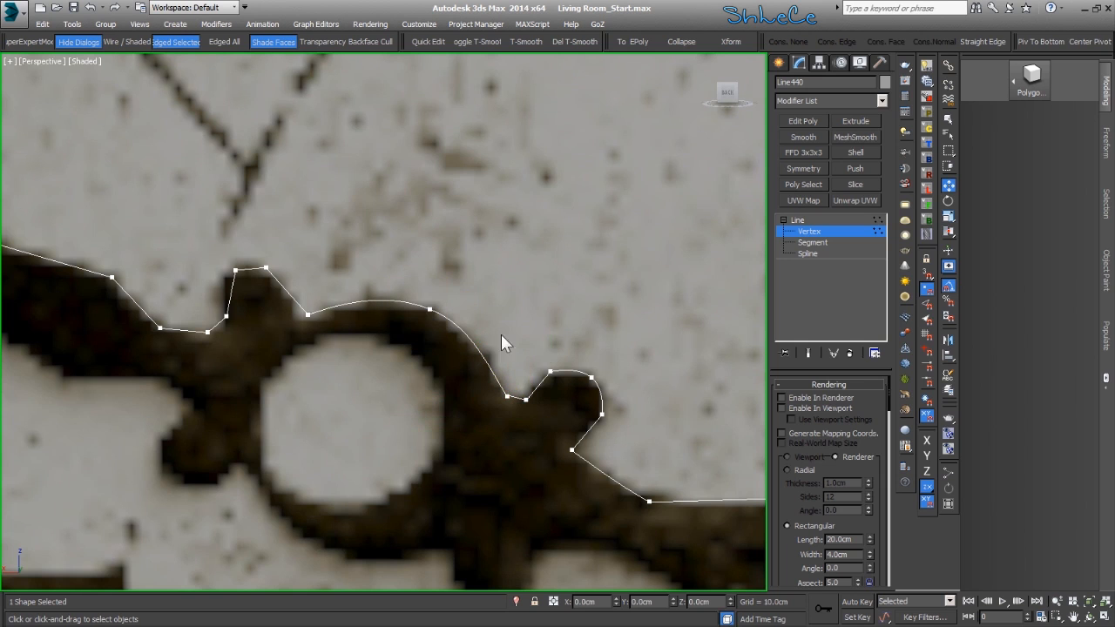
click(507, 396)
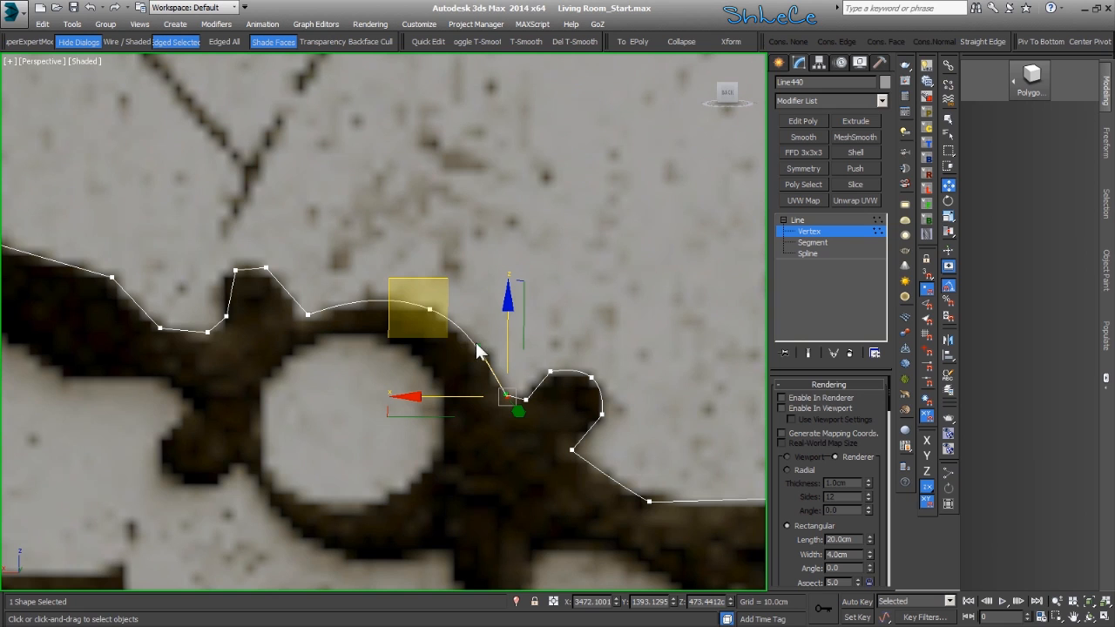
click(303, 357)
- Shift the vertex between the ring and the blade-side bump slightly toward the blade so it sits on the edge
middle_drag(303, 358, 401, 384)
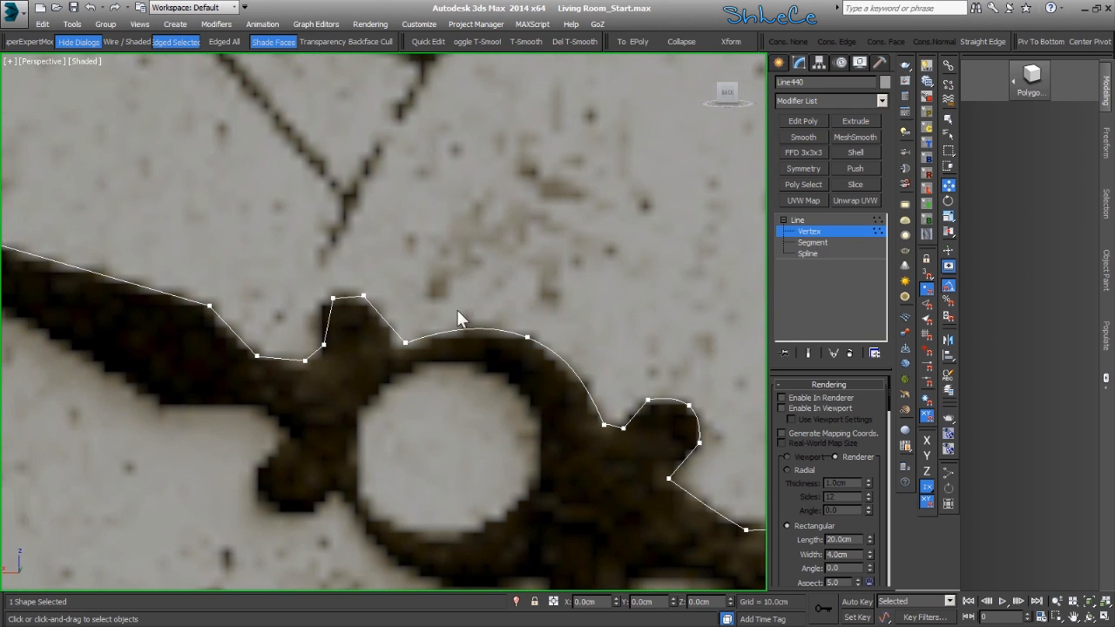
click(405, 342)
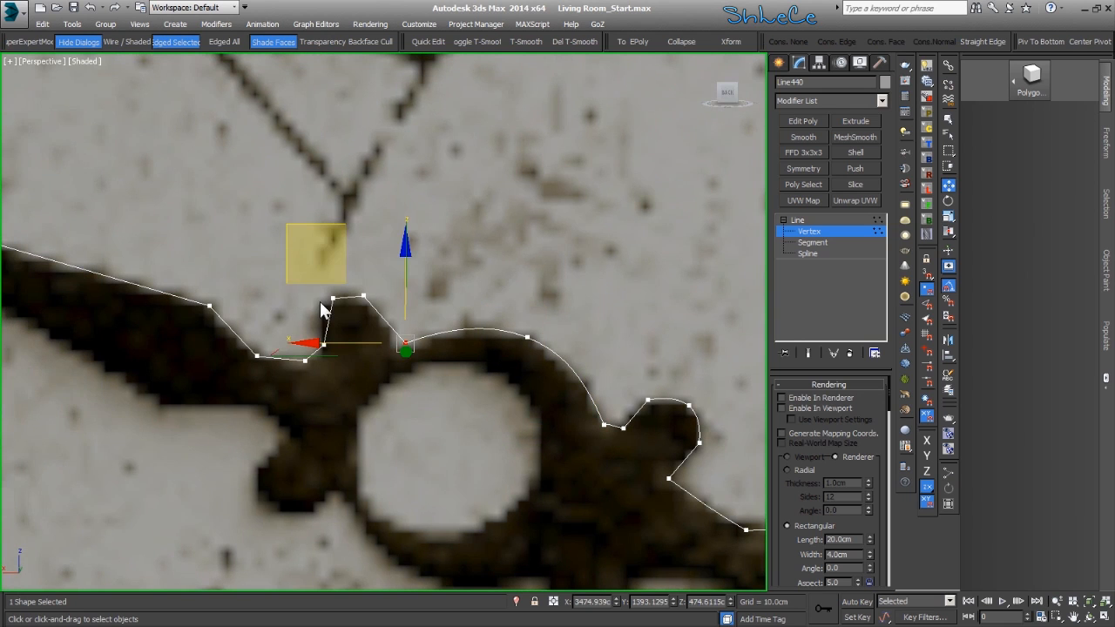
drag(297, 226, 281, 232)
- Smooth the two top vertices of the blade-side bump and the vertices in the hollow next to it
click(378, 251)
drag(378, 252, 305, 306)
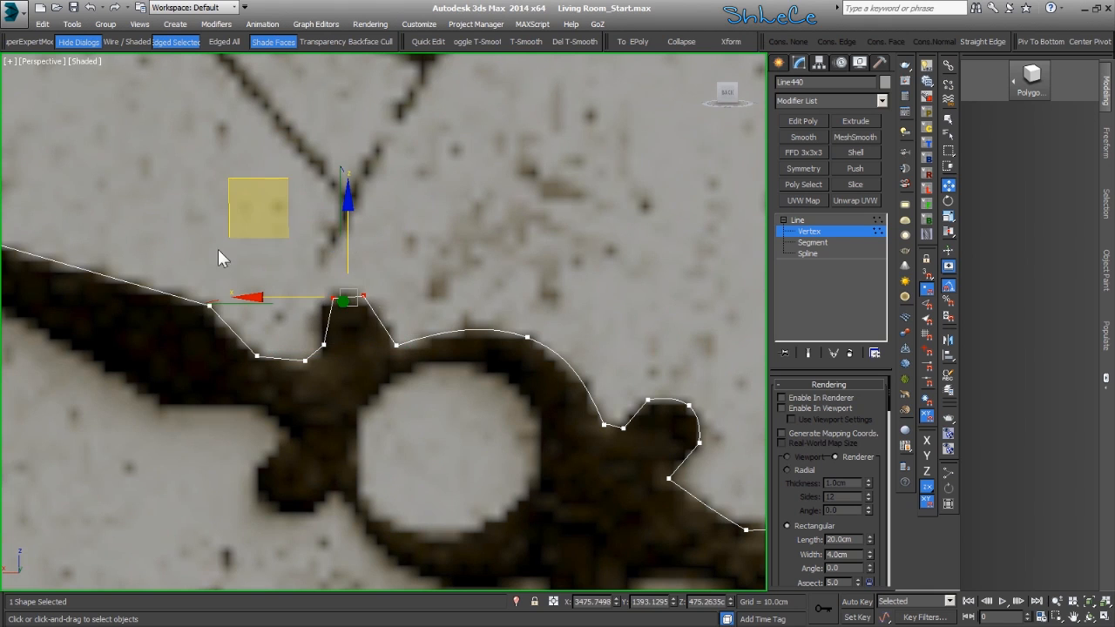
click(154, 149)
click(344, 367)
click(306, 359)
right_click(244, 276)
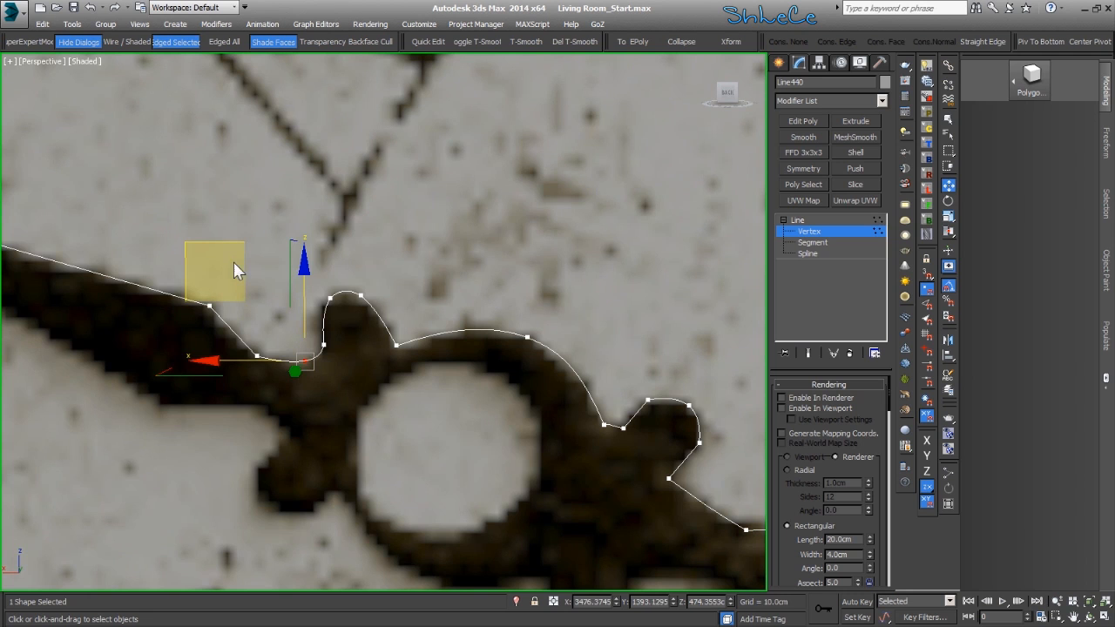
- Move the vertex at the blade's wide end onto the edge and bend the segment into the hollow with its handle
middle_drag(264, 423, 436, 477)
click(430, 236)
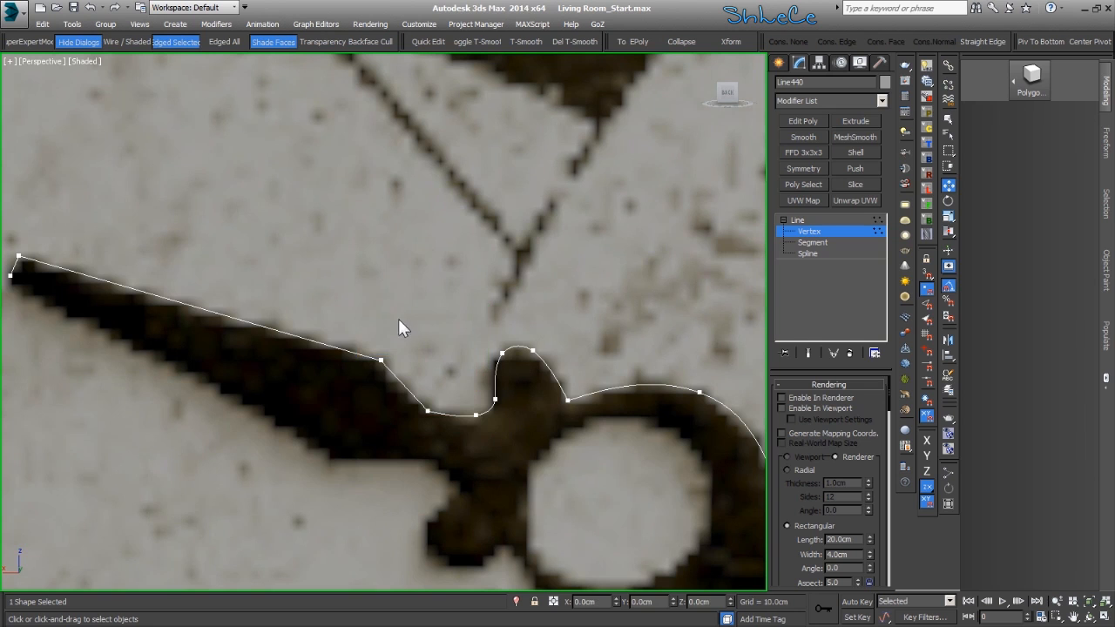
click(381, 360)
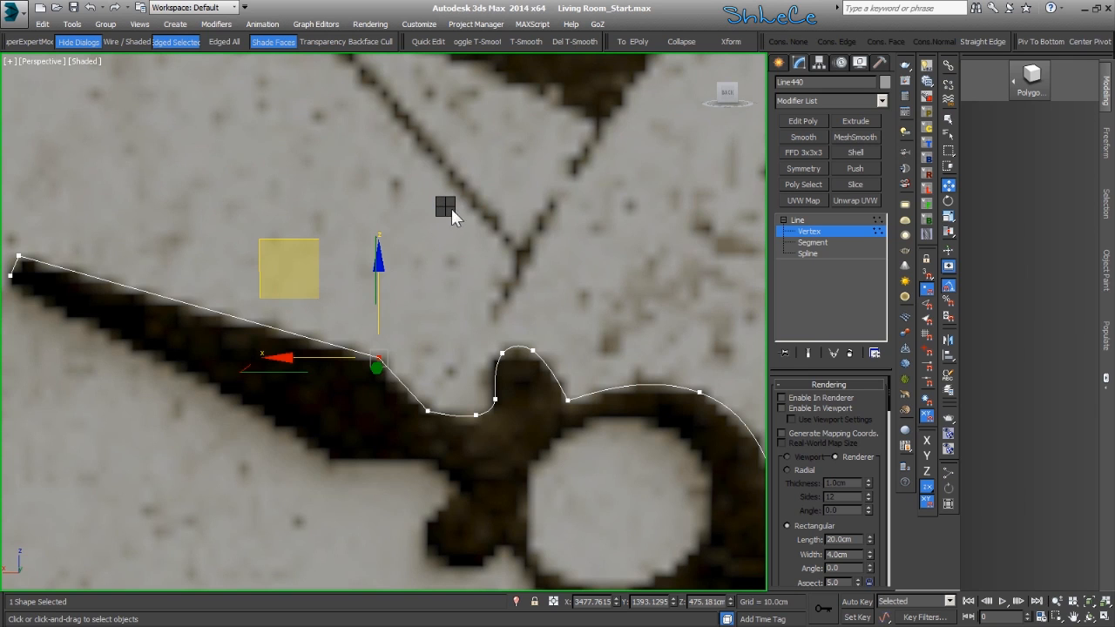
click(440, 103)
drag(395, 378, 389, 384)
click(359, 459)
- Examine the traced upper outline from the blade's tip past the ring for fit against the clock image
scroll(383, 444, down, 5)
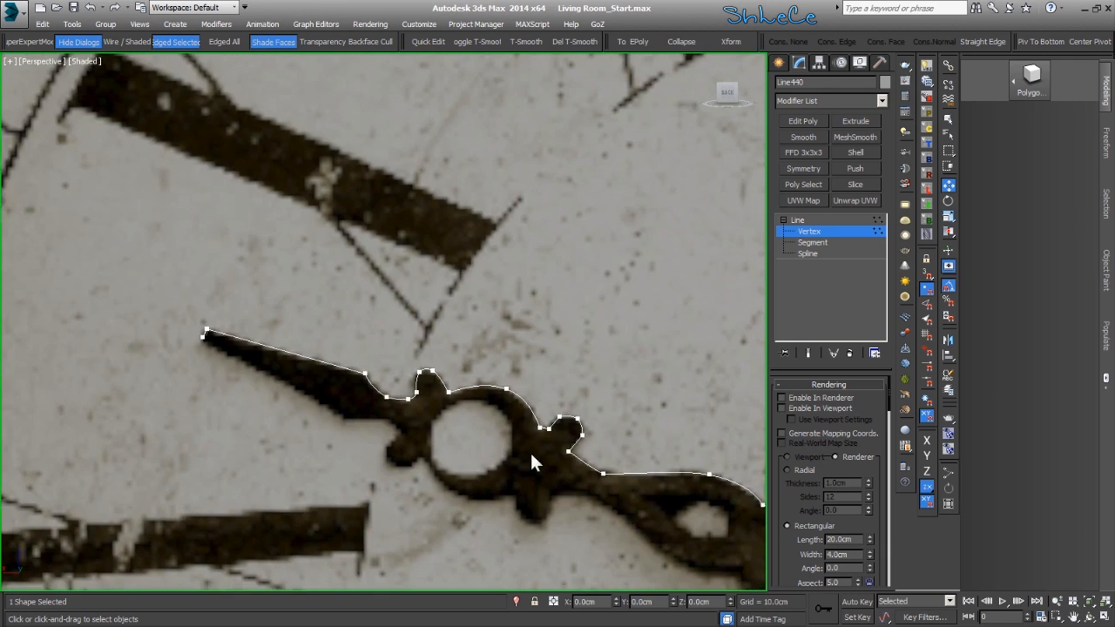
middle_drag(530, 450, 314, 395)
middle_drag(598, 433, 491, 425)
middle_drag(323, 392, 469, 434)
scroll(469, 434, down, 1)
scroll(291, 364, up, 10)
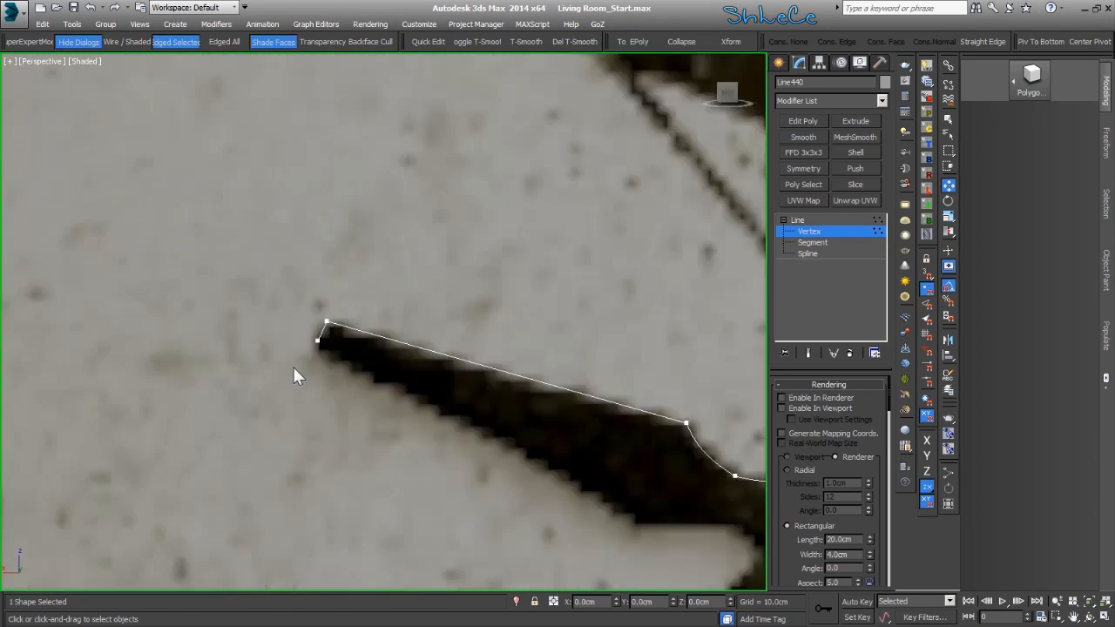
scroll(359, 300, down, 6)
scroll(369, 299, up, 1)
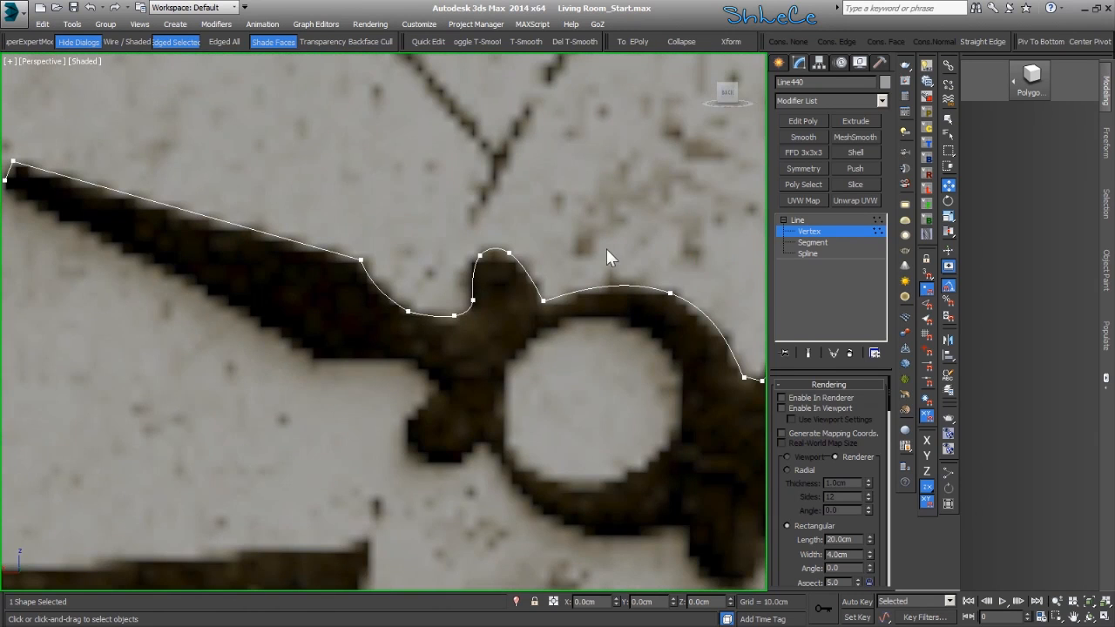
middle_drag(606, 248, 588, 243)
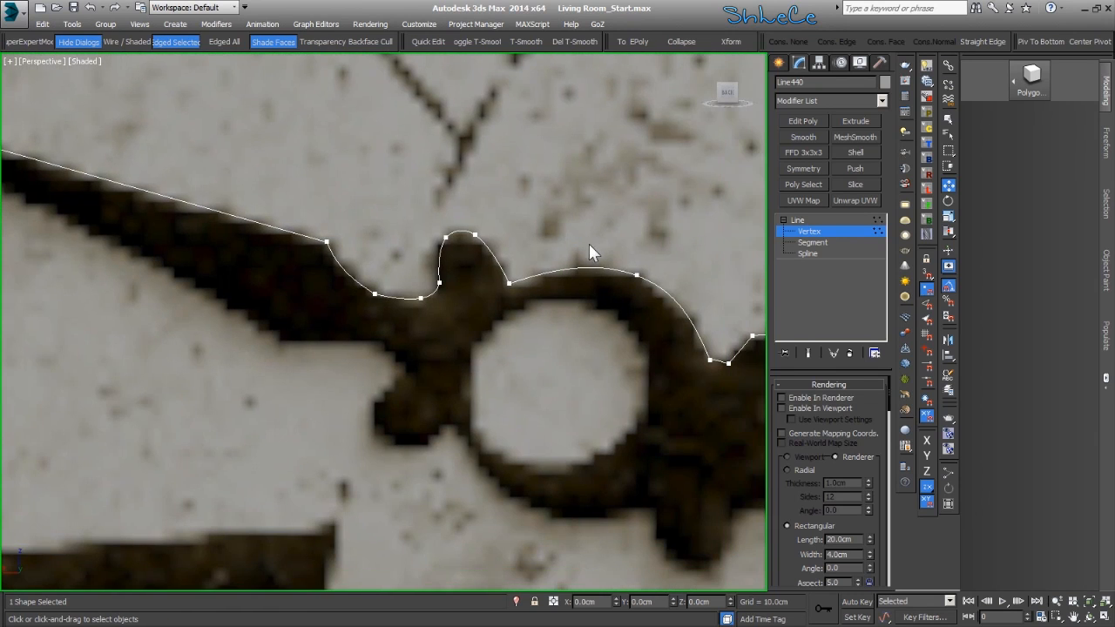
- Leave Vertex level and review the whole upper outline between the blade and the hub
click(825, 231)
scroll(537, 353, down, 5)
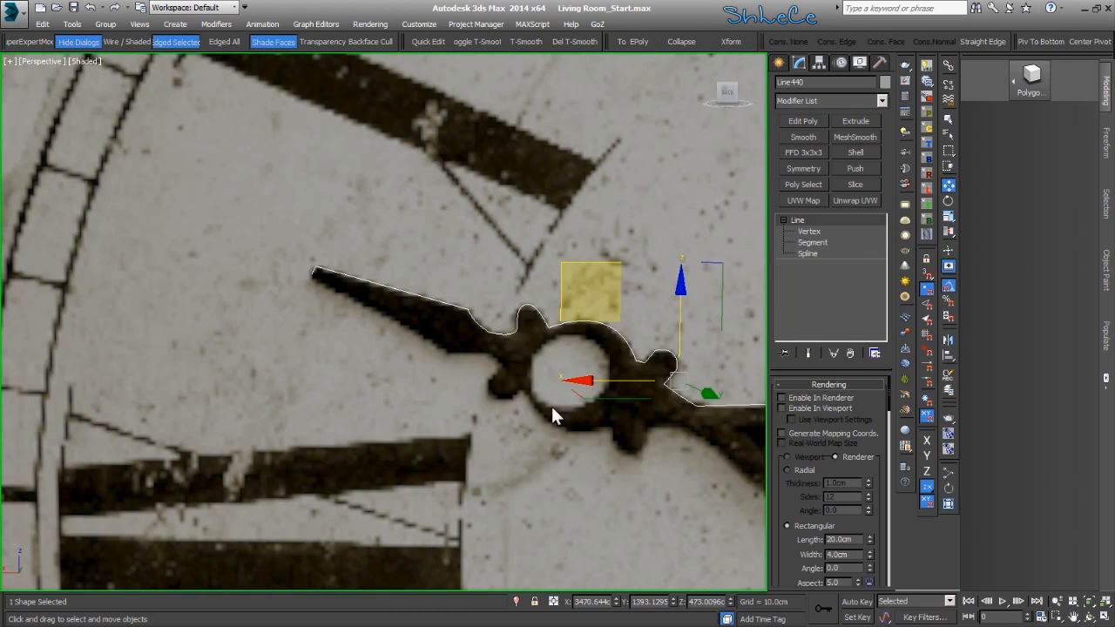
scroll(550, 404, up, 2)
middle_drag(550, 404, 362, 365)
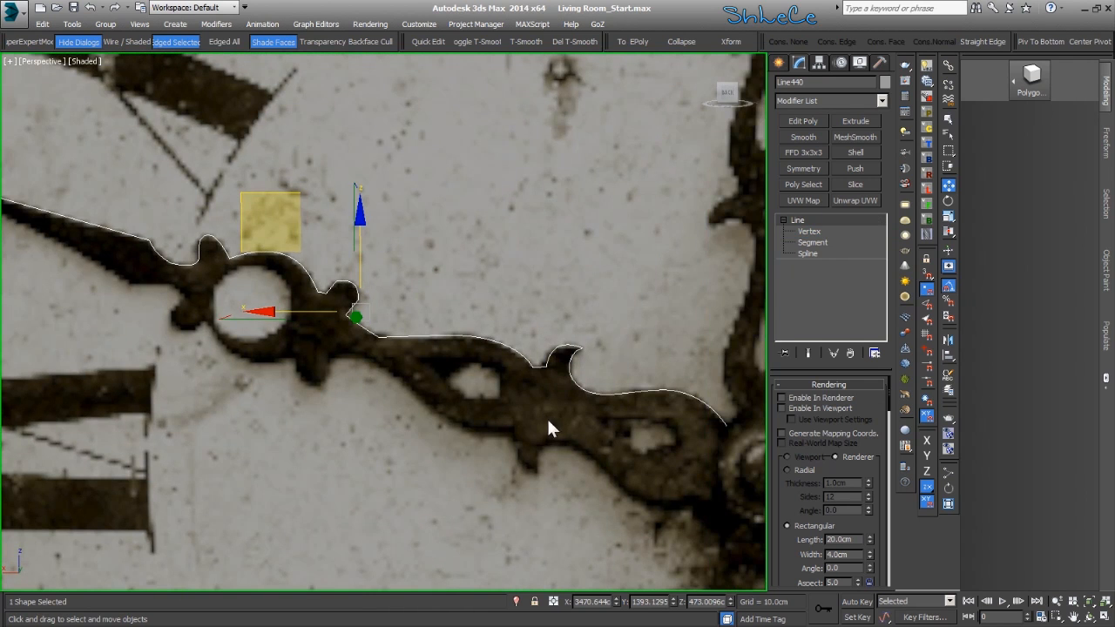
- Isolate the traced upper outline and mirror it along the X axis as an instance with 0.0cm offset
key(alt+q)
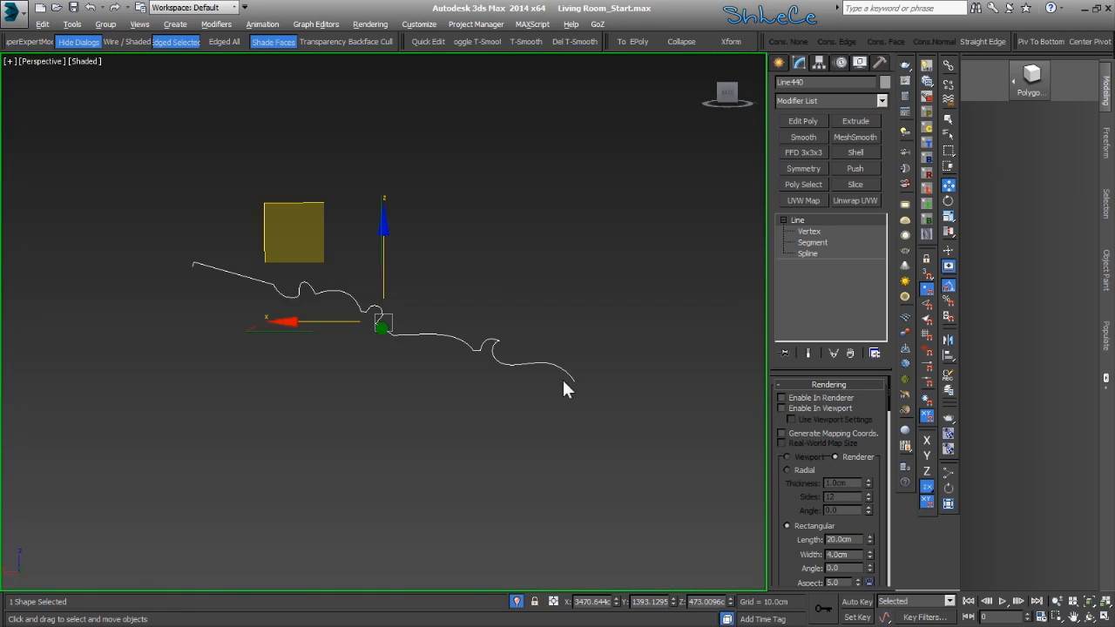
scroll(574, 394, up, 2)
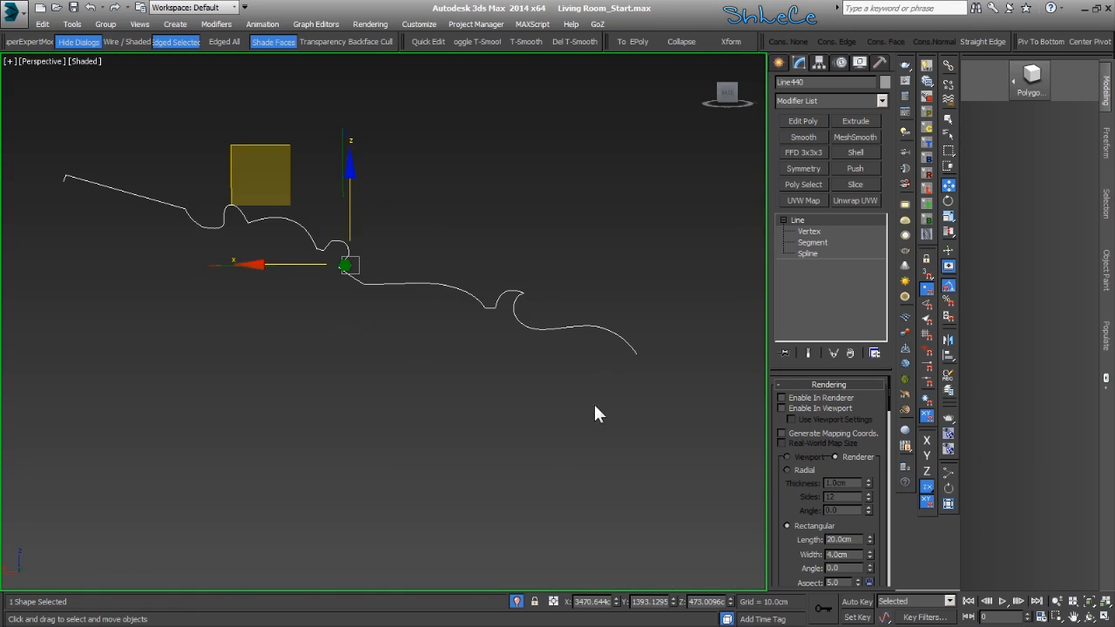
middle_drag(590, 403, 608, 403)
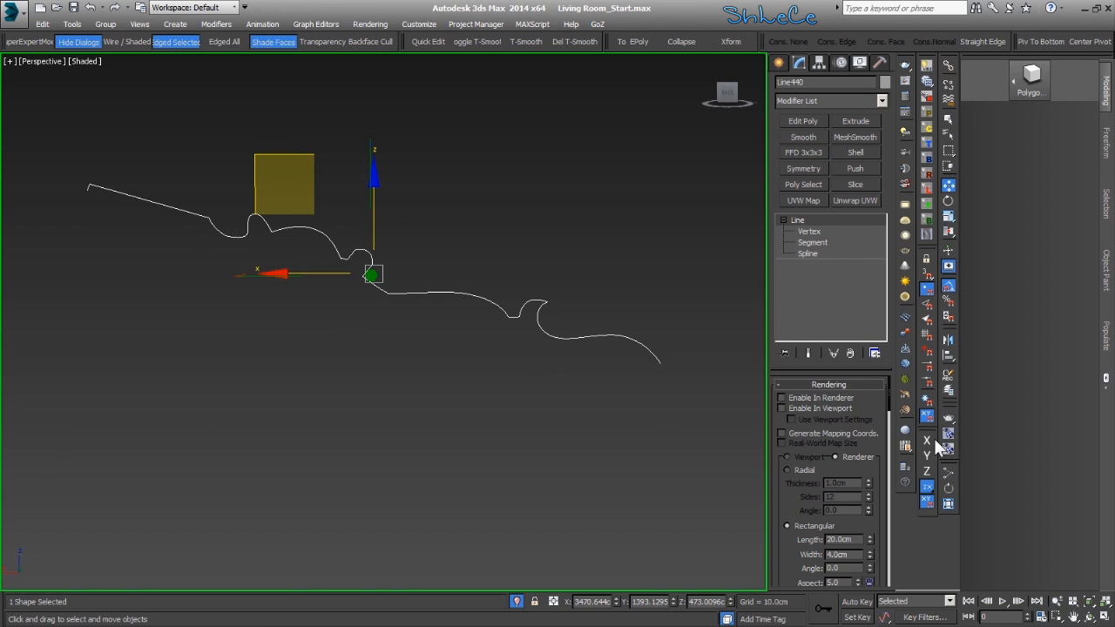
click(948, 338)
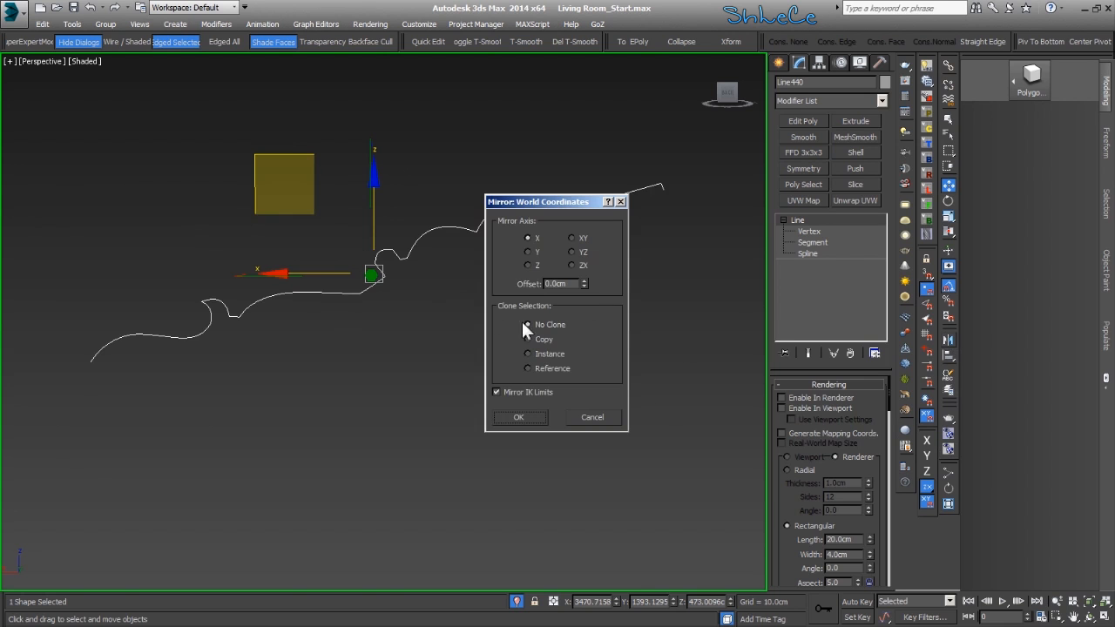
click(549, 354)
mouse_move(562, 201)
mouse_down()
mouse_move(627, 345)
mouse_move(819, 294)
mouse_move(821, 201)
mouse_up()
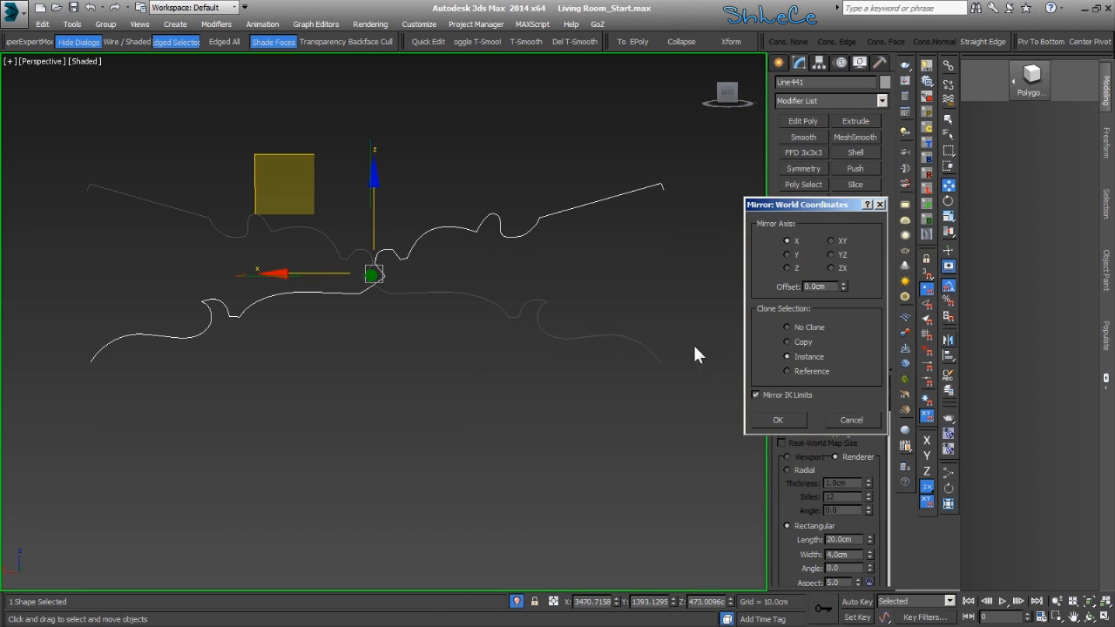
click(780, 421)
- Rotate the mirrored outline until it runs in the original's direction as the opposite edge, and move it below the original
key(e)
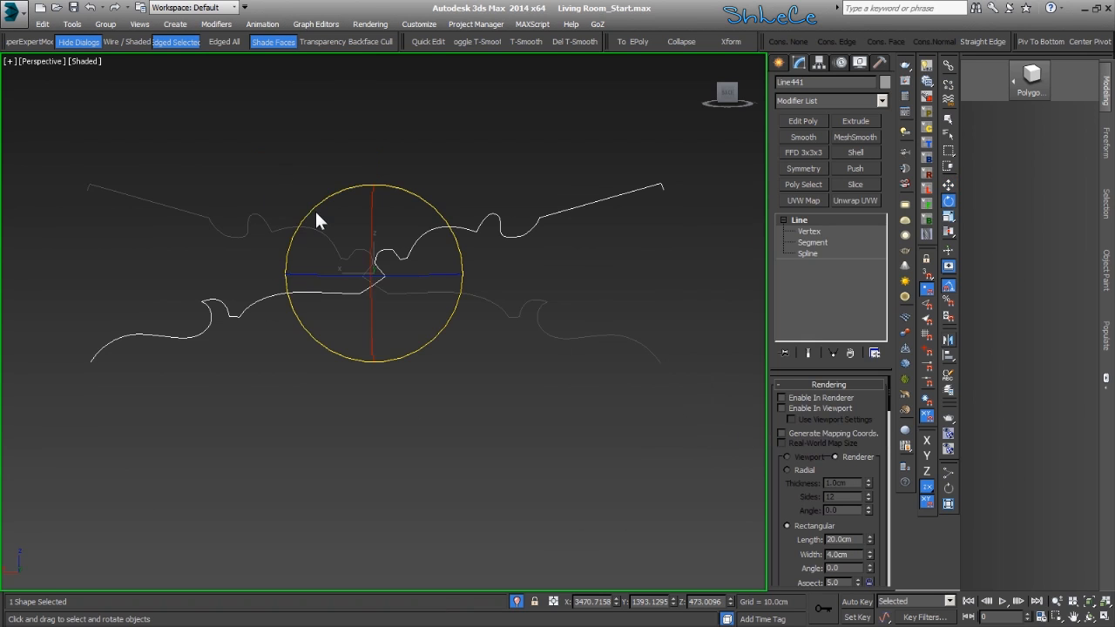
drag(315, 214, 553, 479)
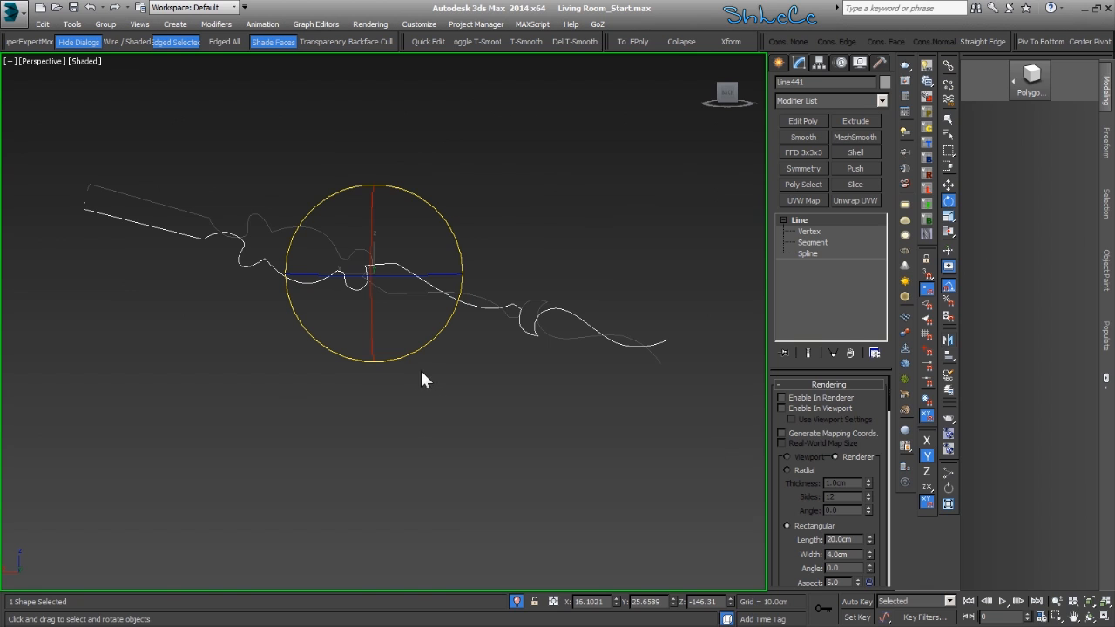
middle_drag(398, 383, 401, 393)
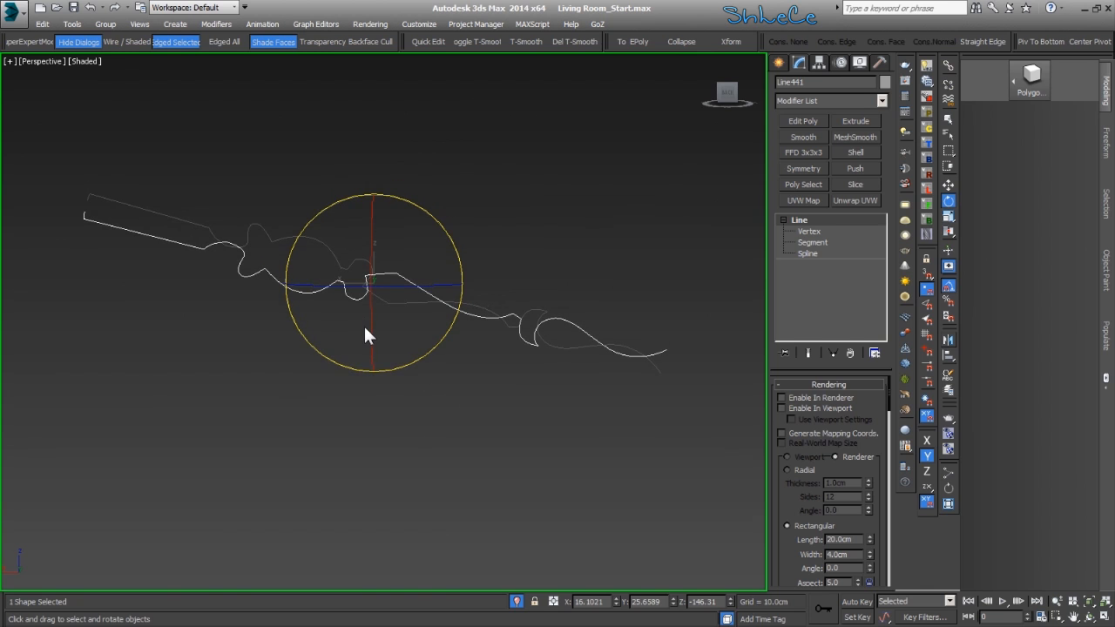
key(w)
drag(372, 192, 373, 240)
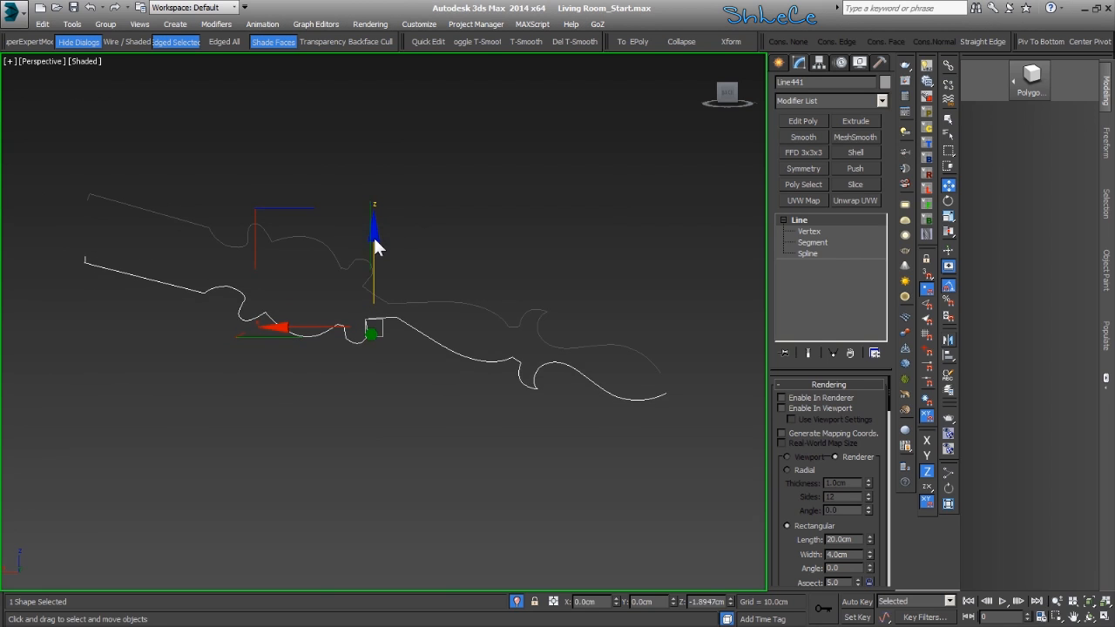
- Check both outlines together, leave isolation to bring back the clock image, and select only the lower mirrored outline
alt+middle_drag(344, 269, 555, 315)
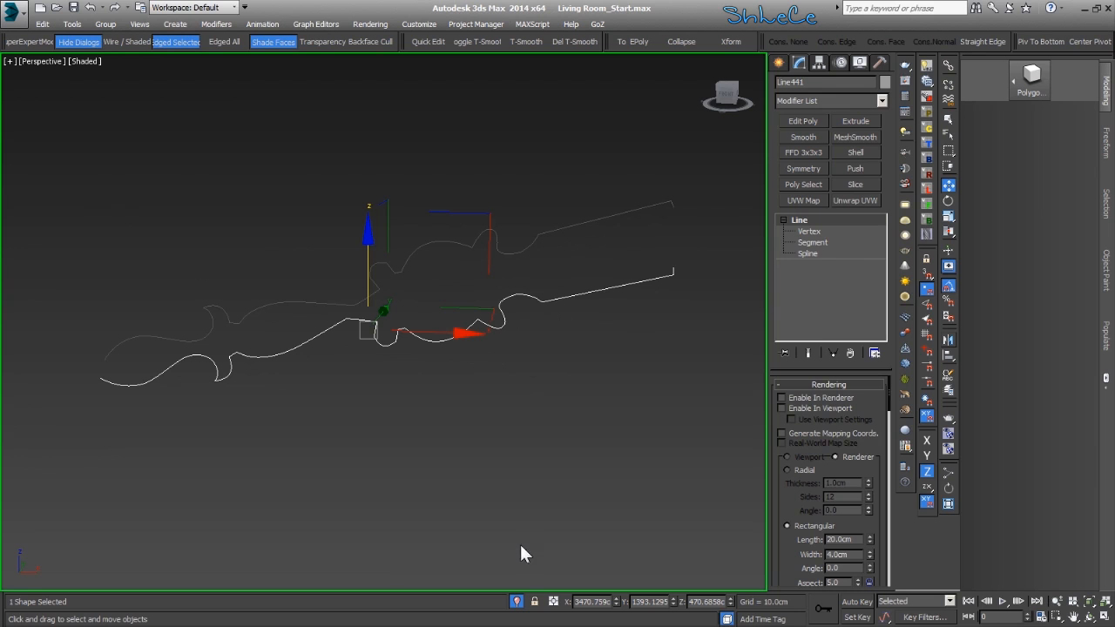
click(523, 416)
drag(535, 386, 414, 234)
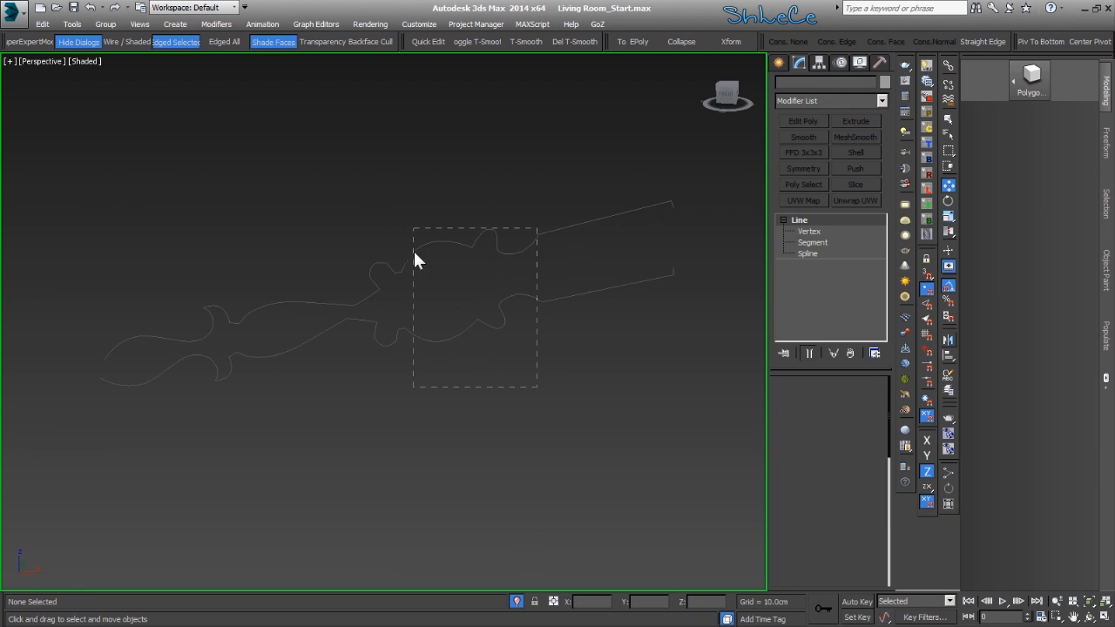
click(519, 600)
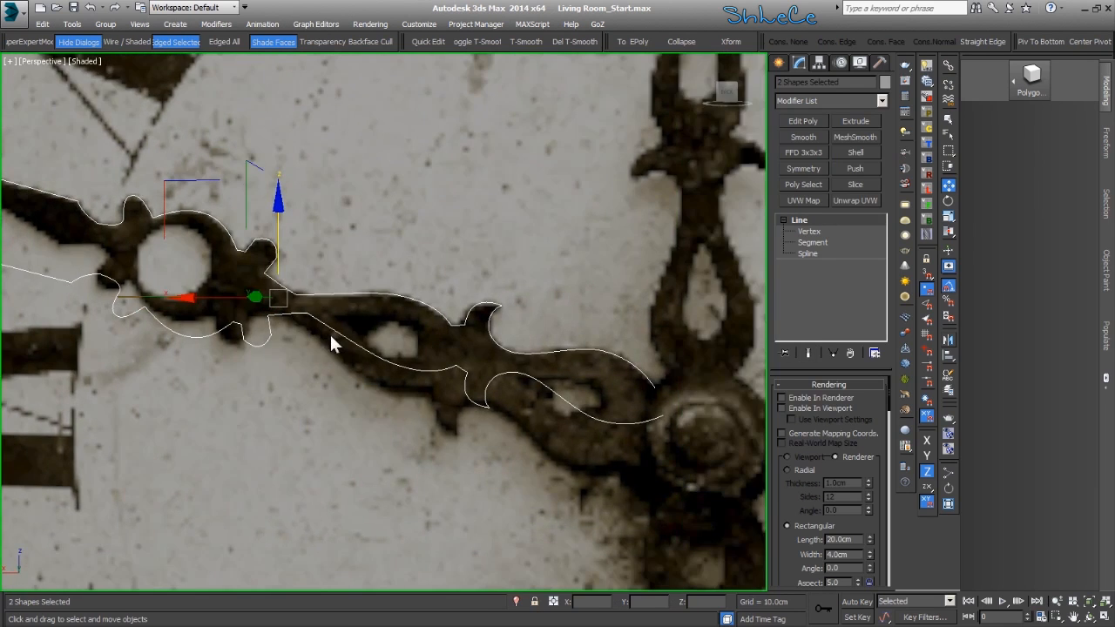
click(471, 389)
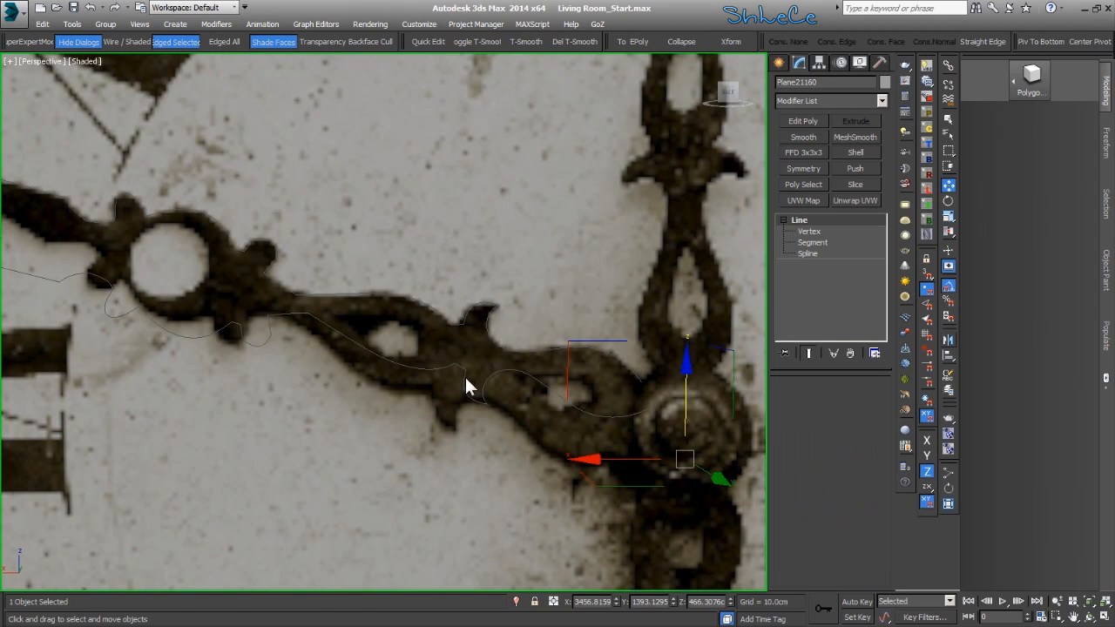
click(466, 386)
middle_drag(241, 318, 242, 327)
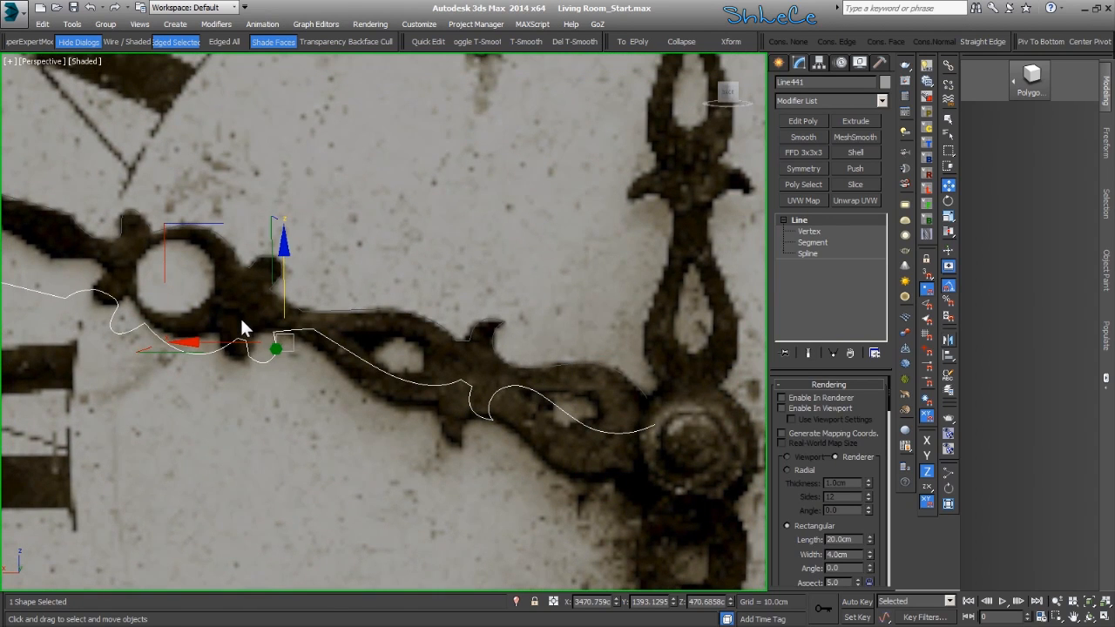
- Rotate the mirrored outline to the clock hand's slope and move it onto the hand's lower edge
key(e)
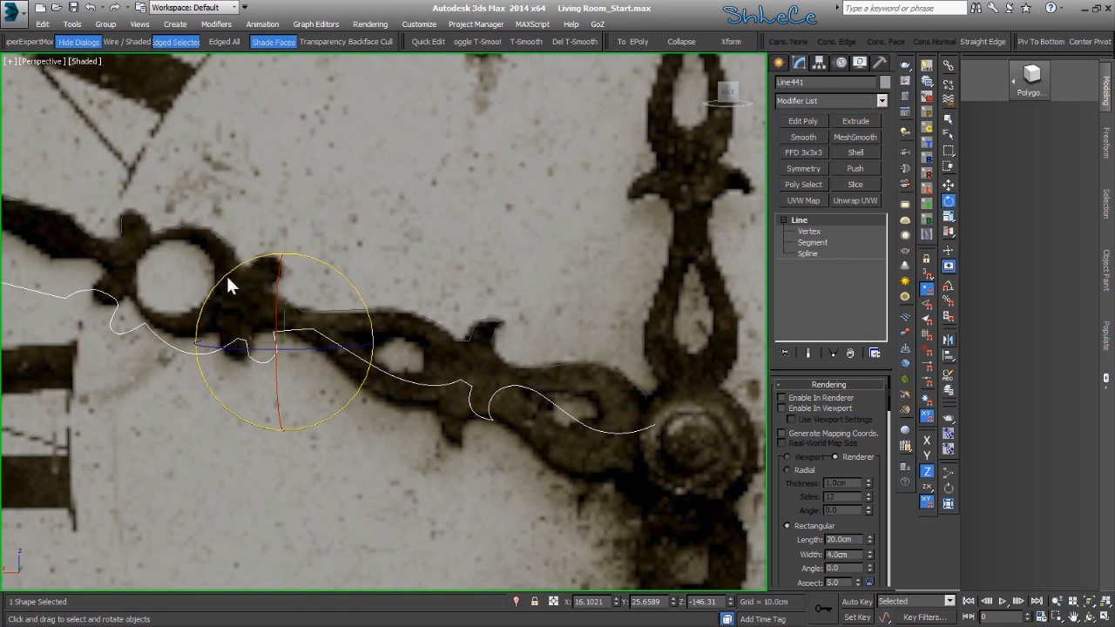
drag(229, 272, 414, 296)
middle_drag(414, 296, 468, 301)
key(w)
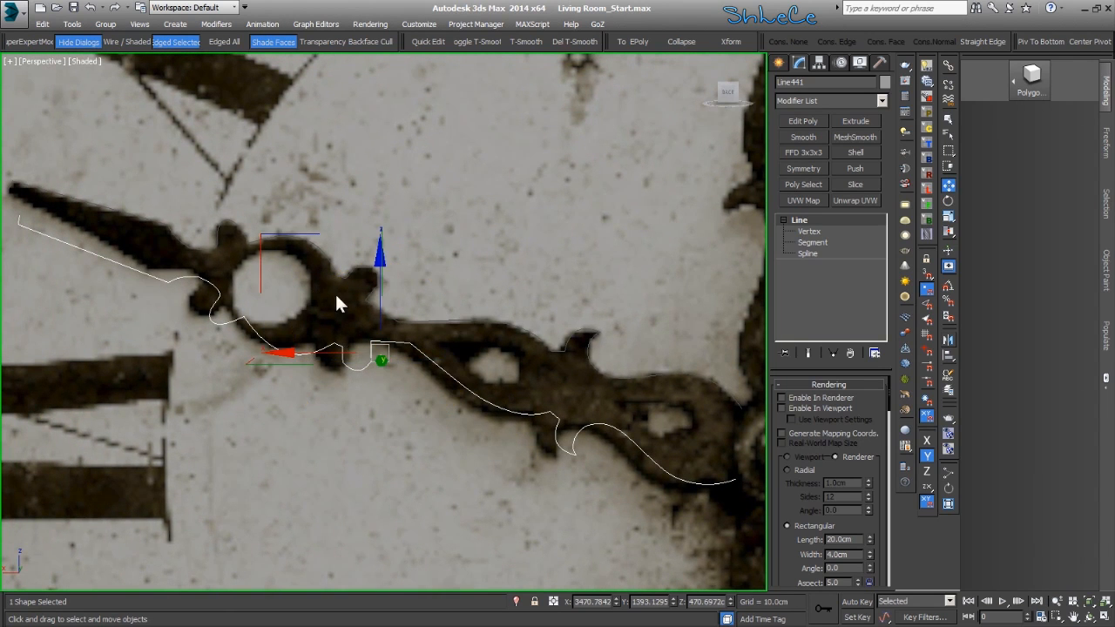
drag(276, 232, 257, 223)
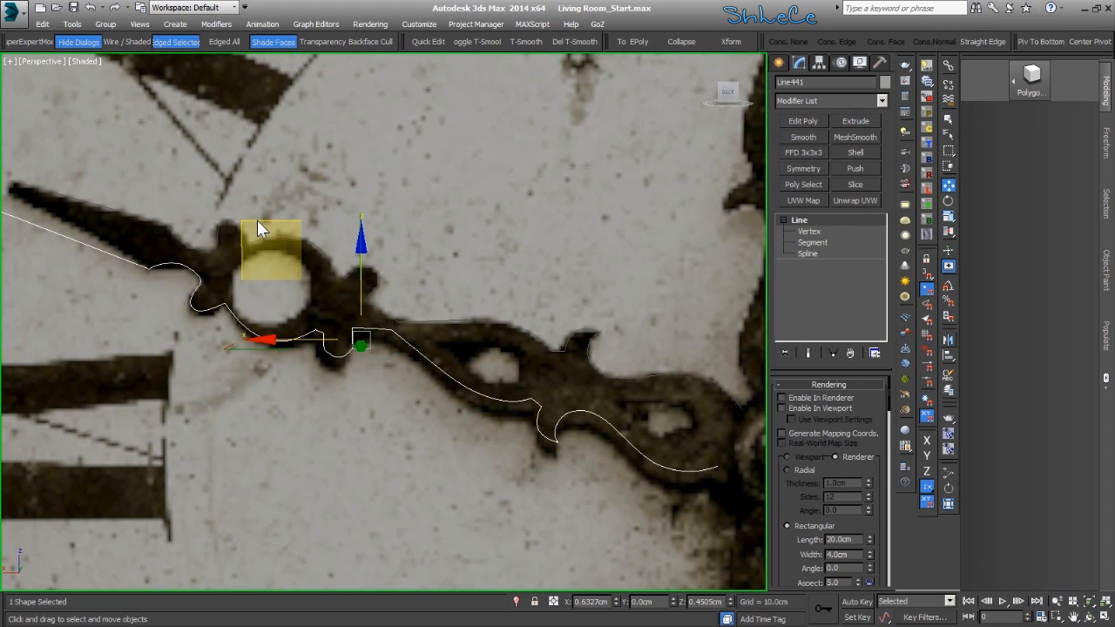
- Fine-tune the lower outline's rotation and shift it down to follow the hand's lower edge from ring to hub
mouse_move(367, 375)
middle_down()
mouse_move(334, 351)
mouse_move(358, 372)
middle_up()
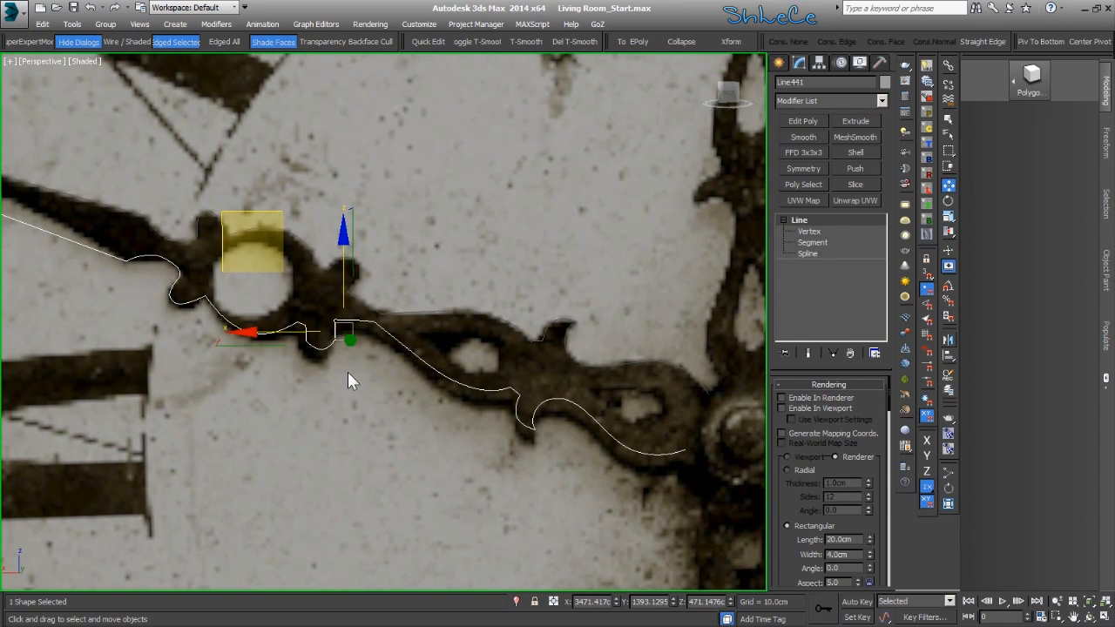
key(e)
drag(301, 249, 324, 234)
key(w)
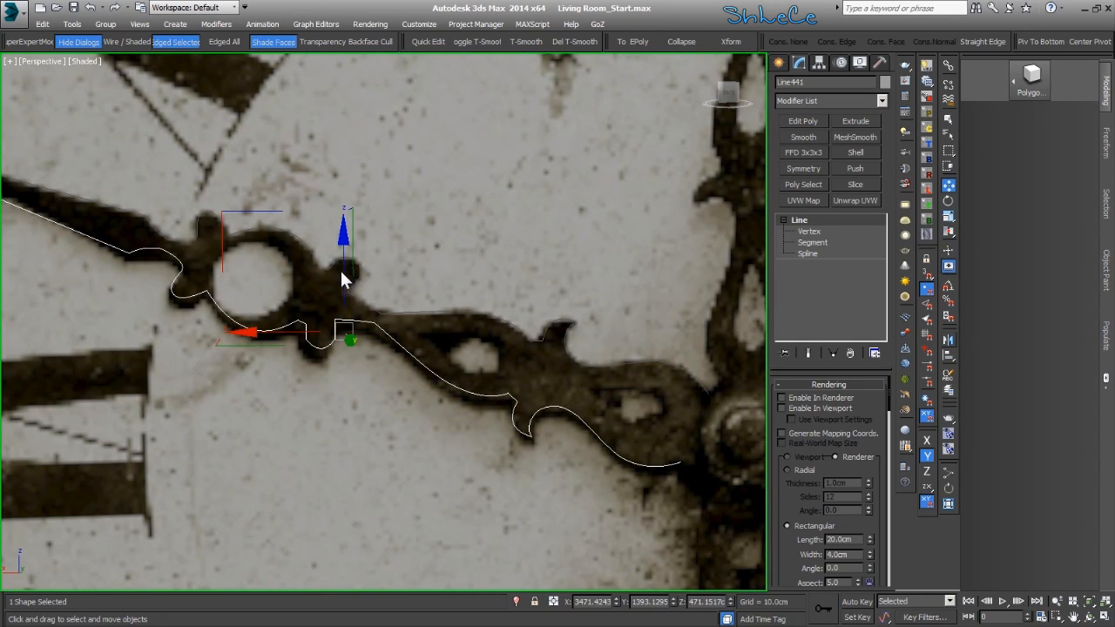
drag(342, 276, 342, 281)
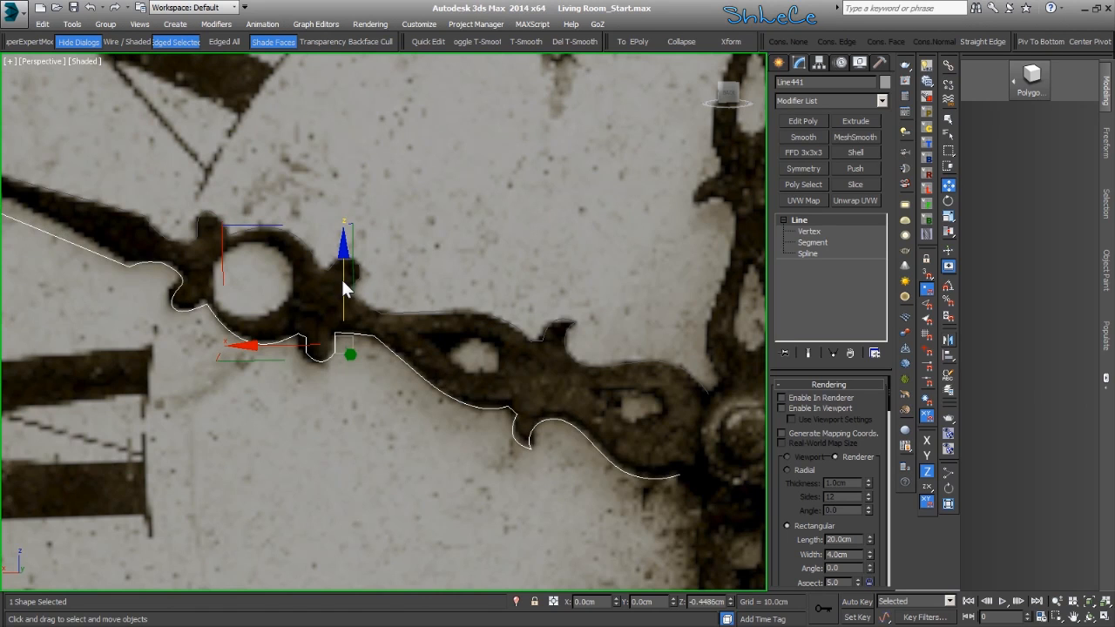
middle_drag(298, 293, 374, 356)
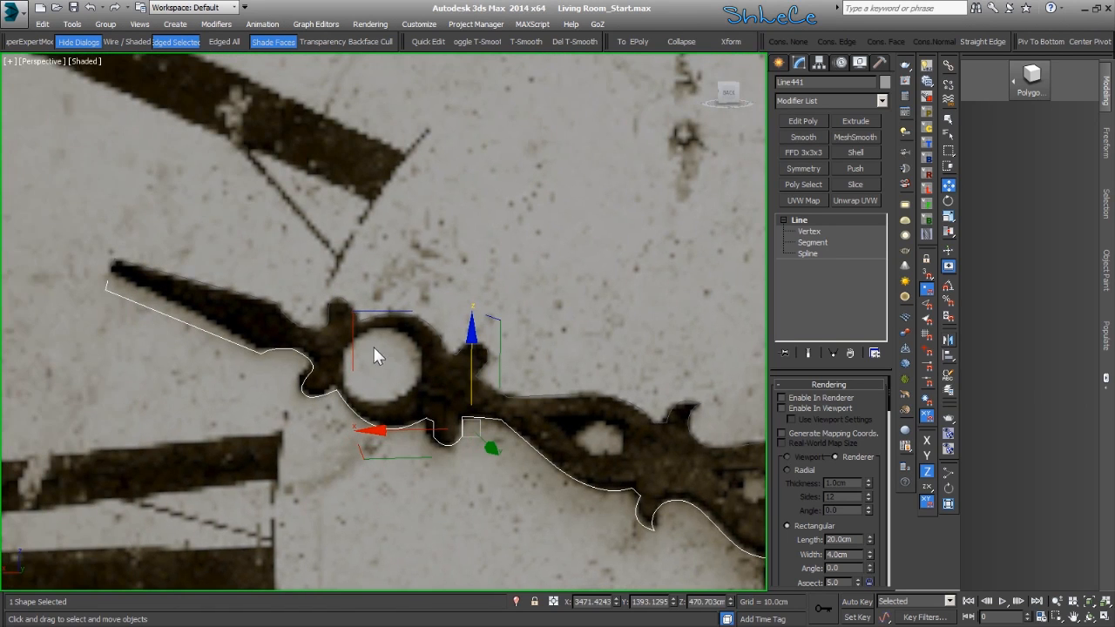
- Make the lower outline unique and delete its extra end vertex at the blade's tip
middle_drag(157, 289, 259, 308)
key(alt+z)
drag(234, 322, 240, 290)
click(830, 352)
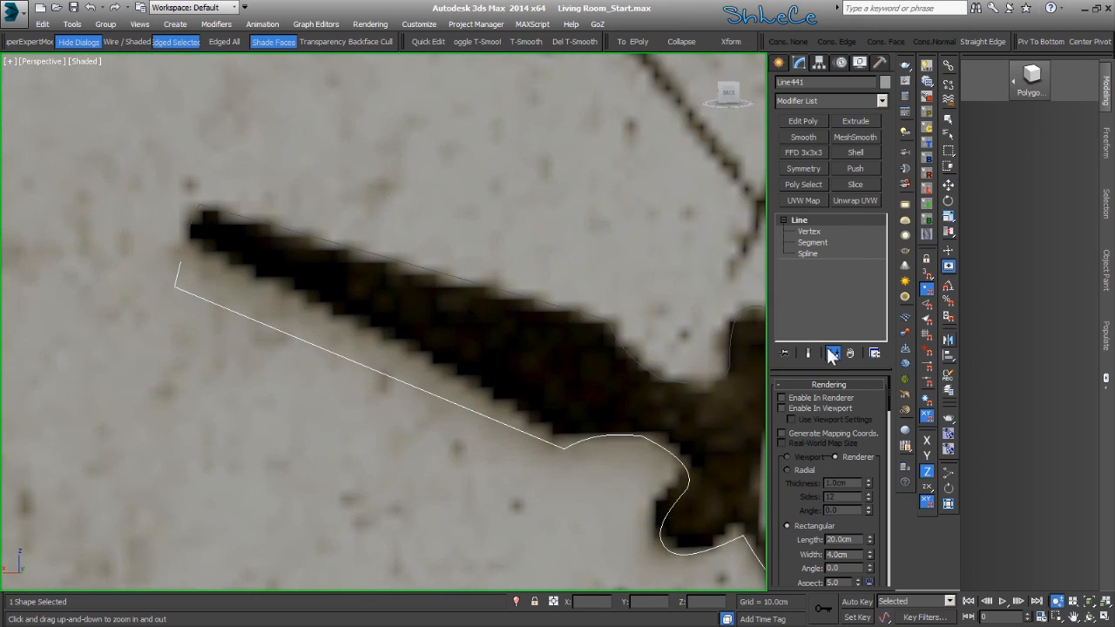
click(783, 221)
click(808, 231)
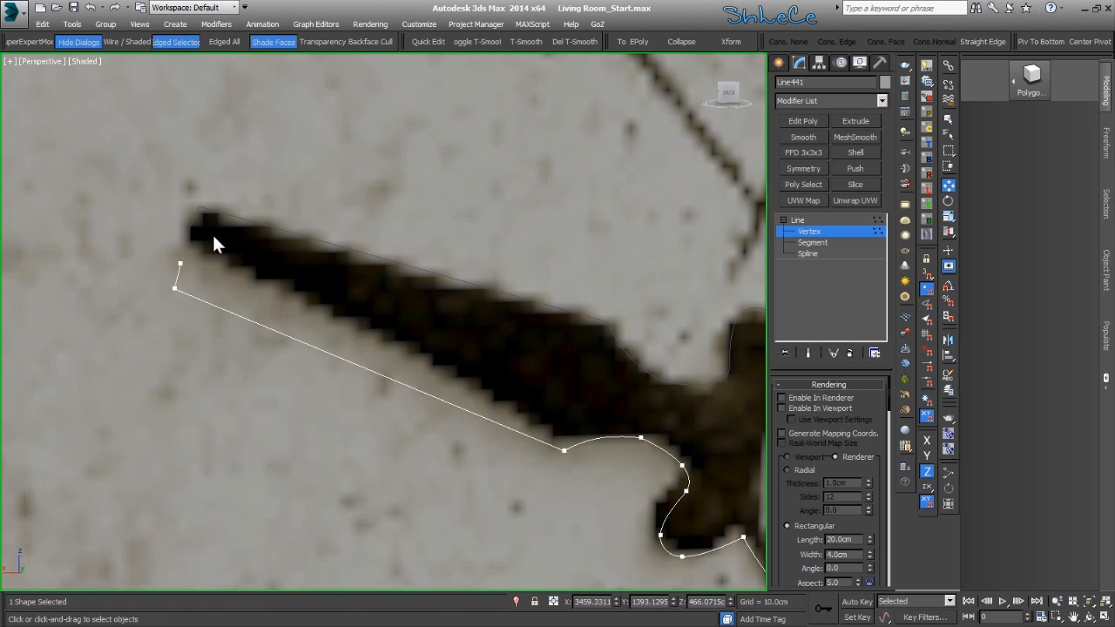
click(184, 265)
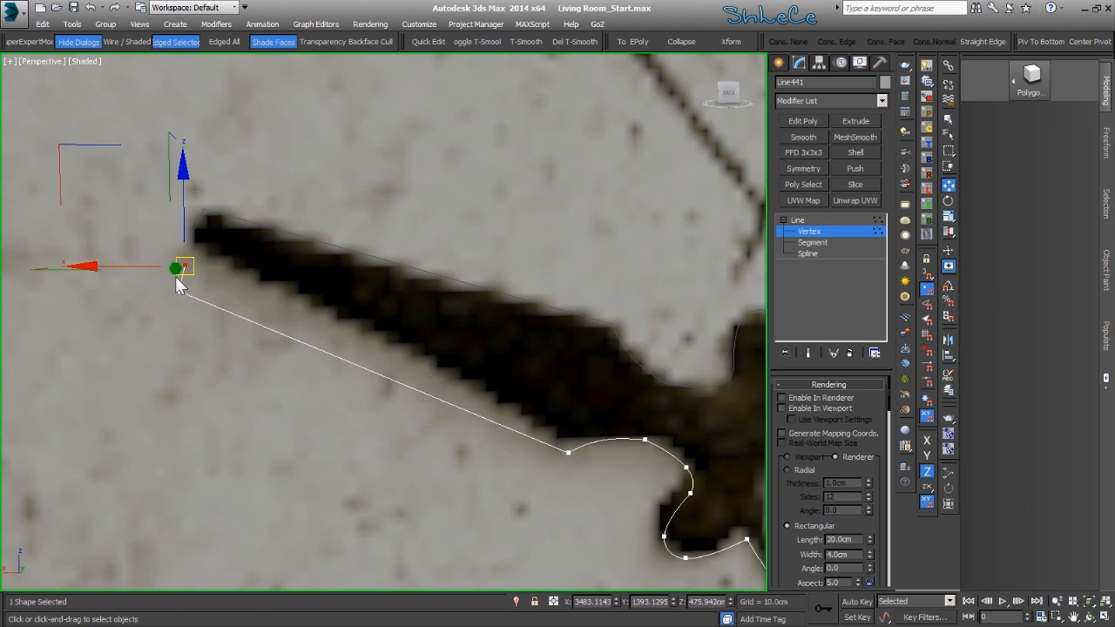
key(Delete)
- Move the lower outline's end vertex to the blade's tip and bend the blade segment with the wide-end vertex's handle
click(178, 292)
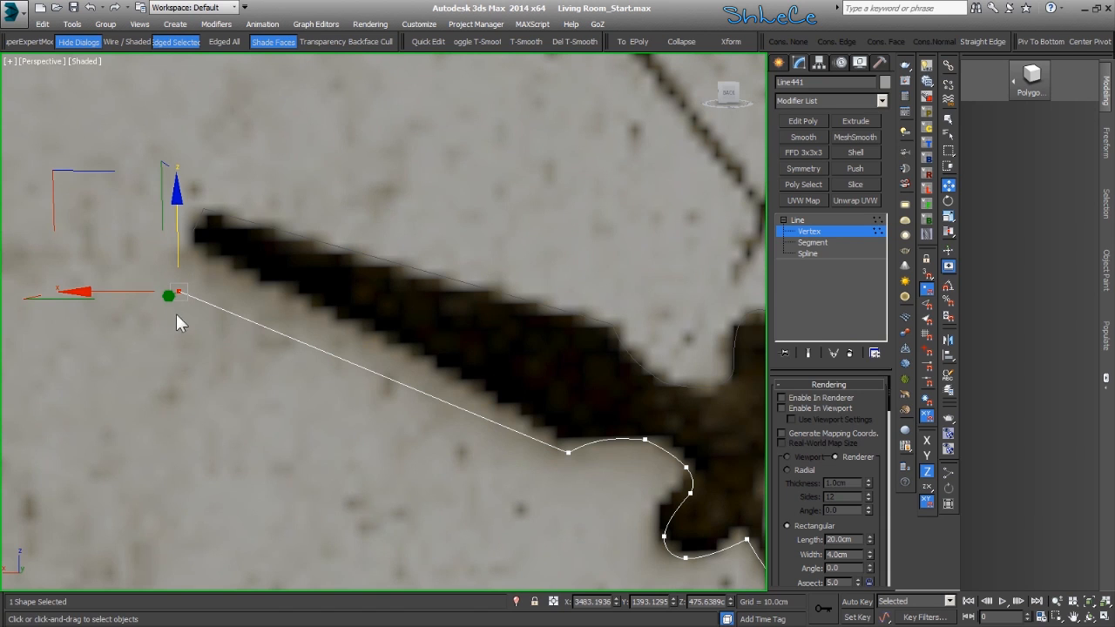
drag(189, 294, 199, 248)
middle_drag(381, 403, 325, 381)
click(416, 387)
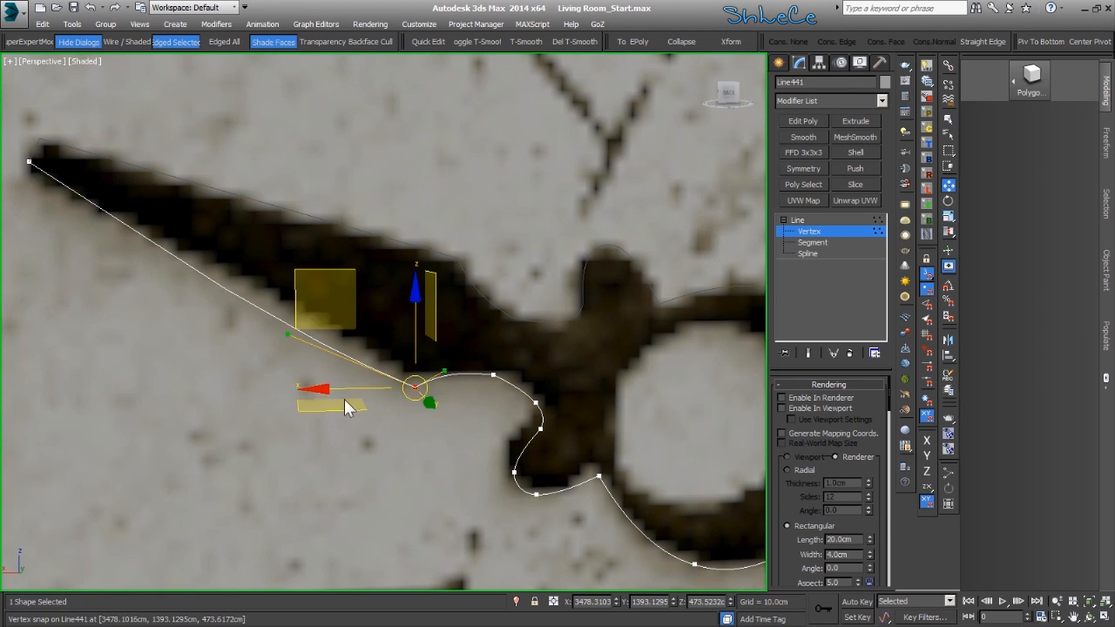
drag(290, 337, 295, 320)
- Move the lower outline's hub-end vertex and snap it onto the upper outline's end vertex
scroll(329, 339, down, 5)
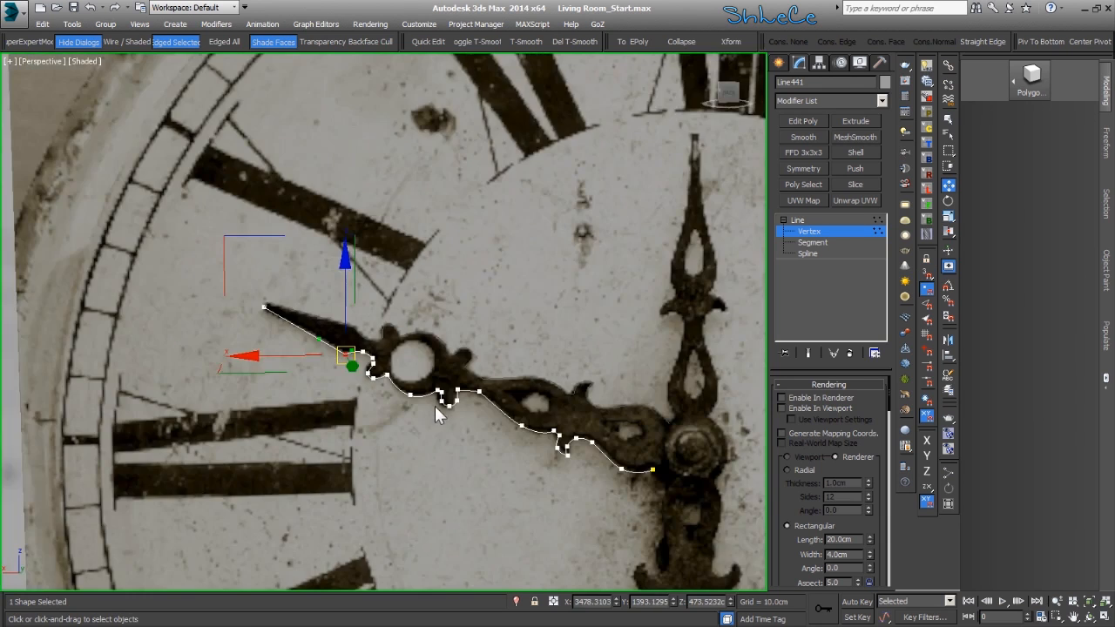
middle_drag(434, 406, 328, 351)
scroll(489, 338, up, 8)
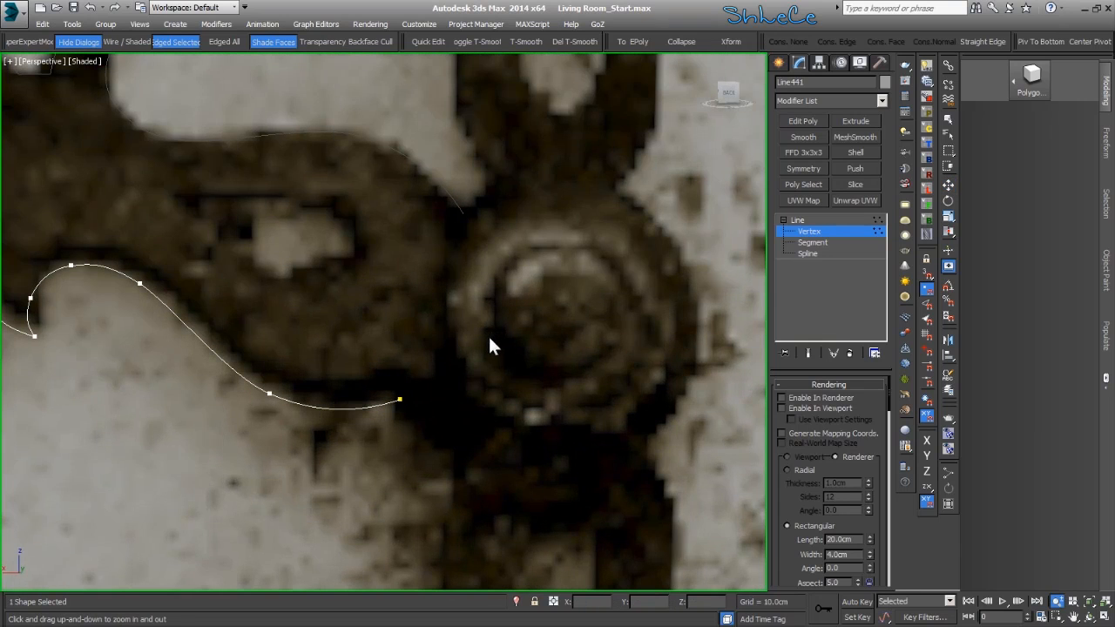
right_click(426, 431)
click(399, 404)
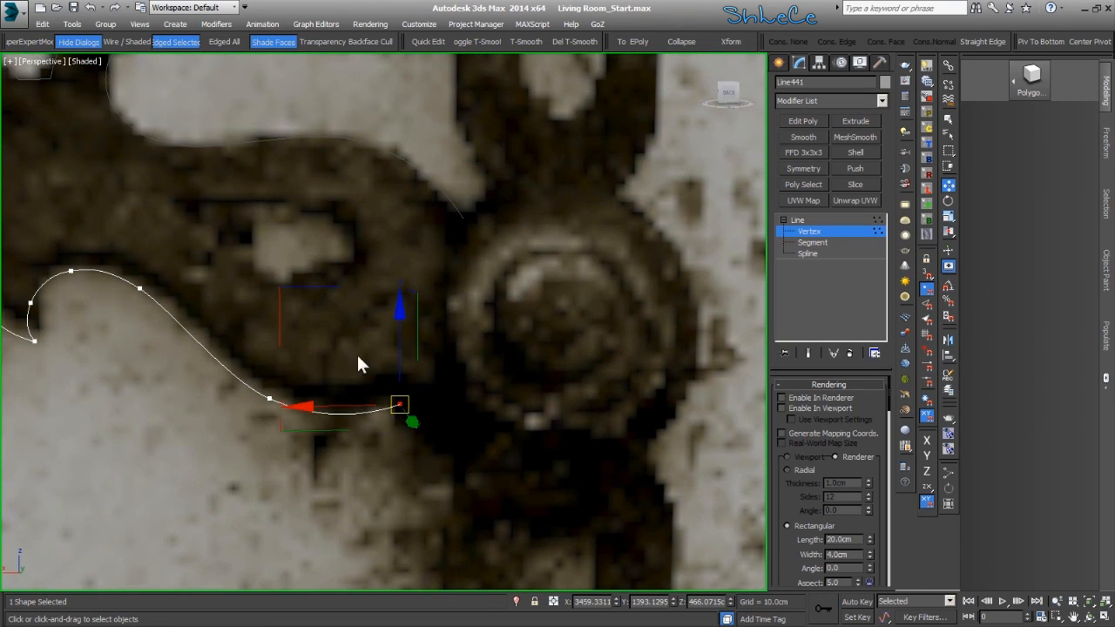
drag(309, 293, 340, 272)
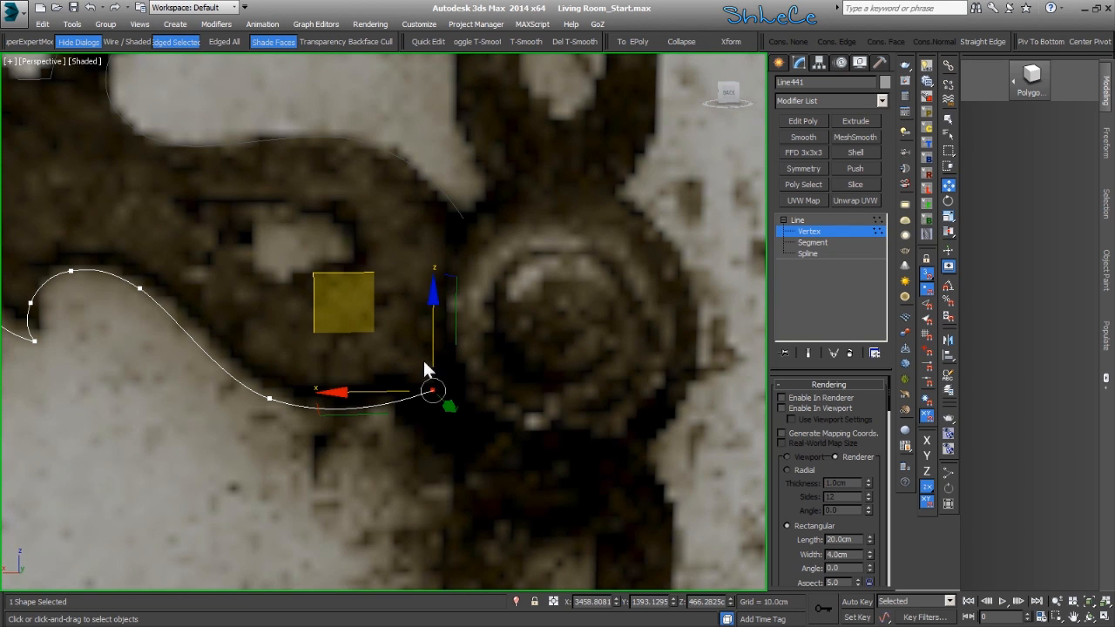
drag(436, 390, 463, 218)
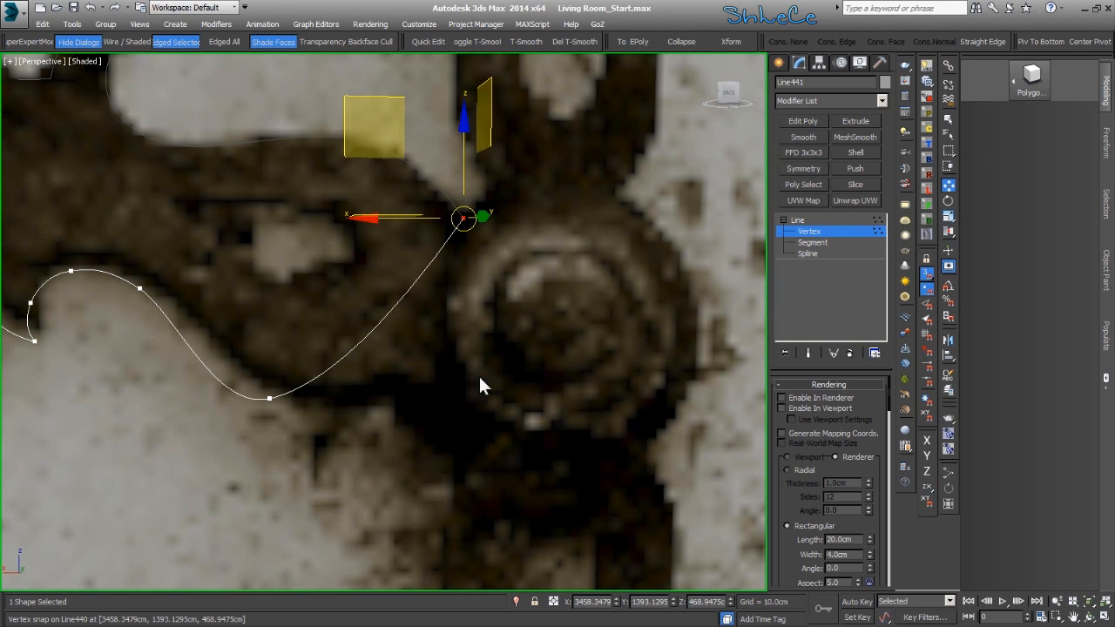
- Insert a vertex on the segment leading to the hub and move it to the hand's lower corner beside the hub
click(375, 489)
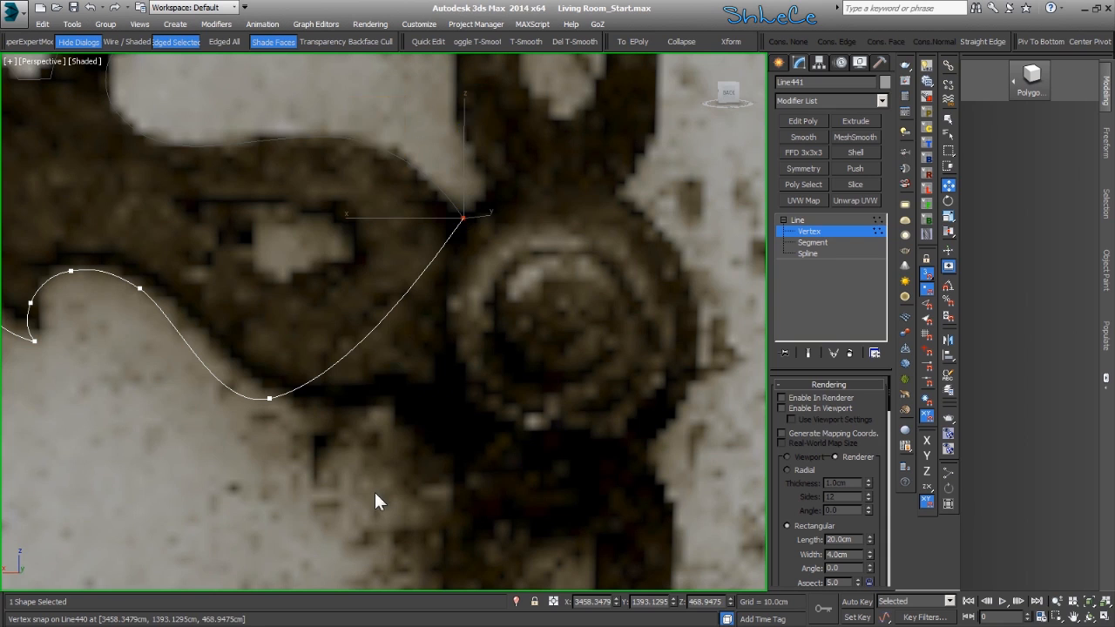
key(w)
click(355, 345)
drag(268, 224, 341, 264)
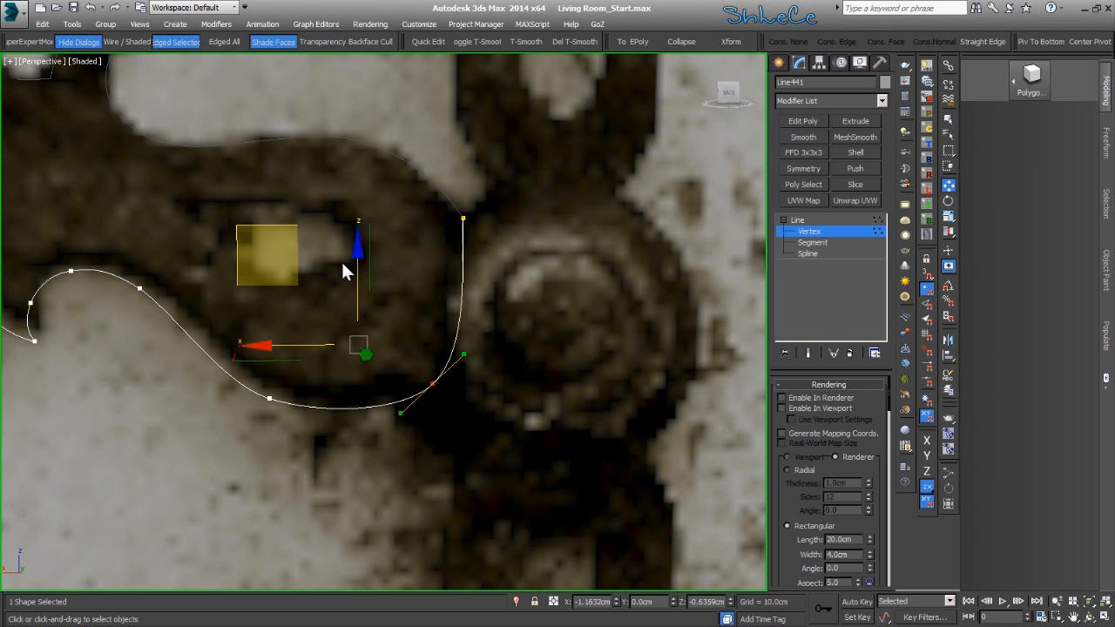
- Straighten the segment between the new corner vertex and the upper end vertex using the corner vertex's handle
click(522, 366)
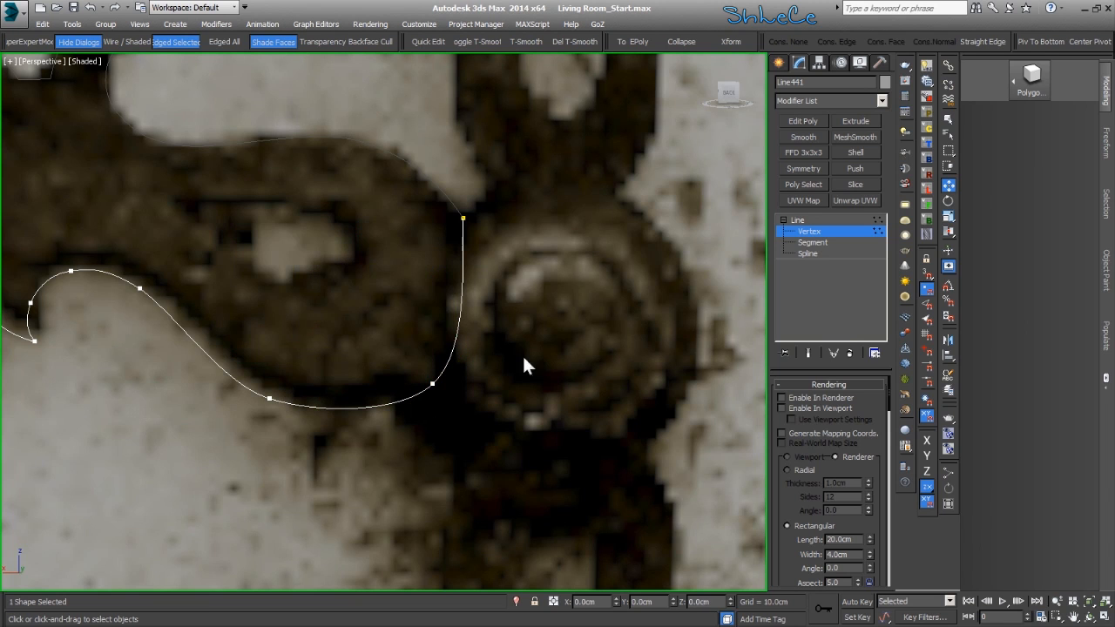
click(463, 217)
click(516, 304)
click(432, 383)
drag(463, 354, 441, 336)
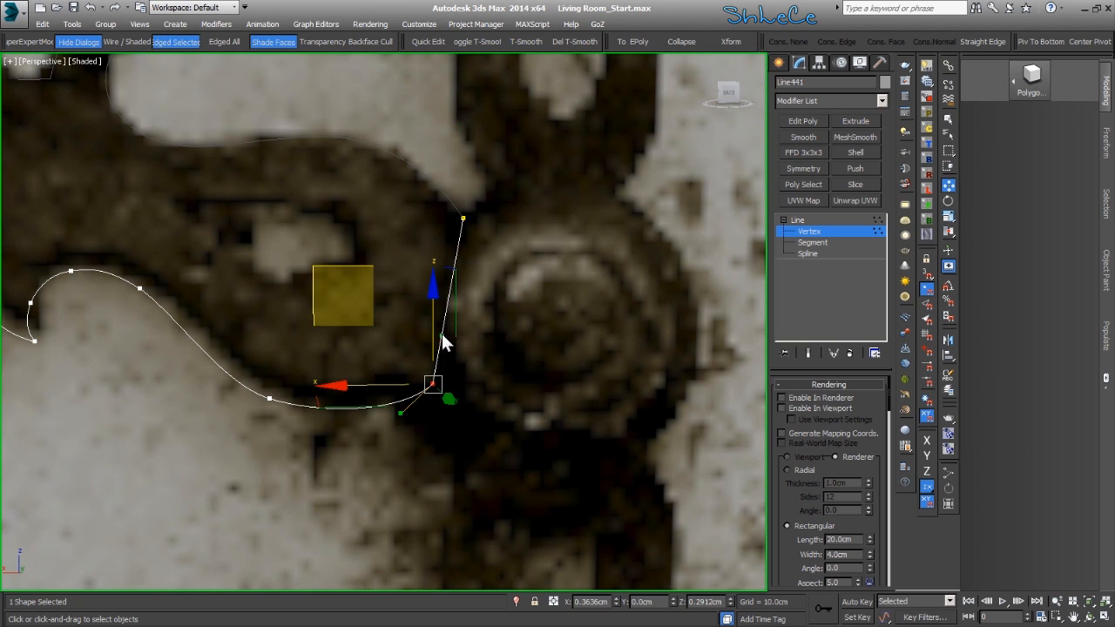
- Leave vertex editing, add the upper outline to the selection and isolate both halves of the clock hand's outline
click(473, 260)
middle_drag(473, 261, 473, 276)
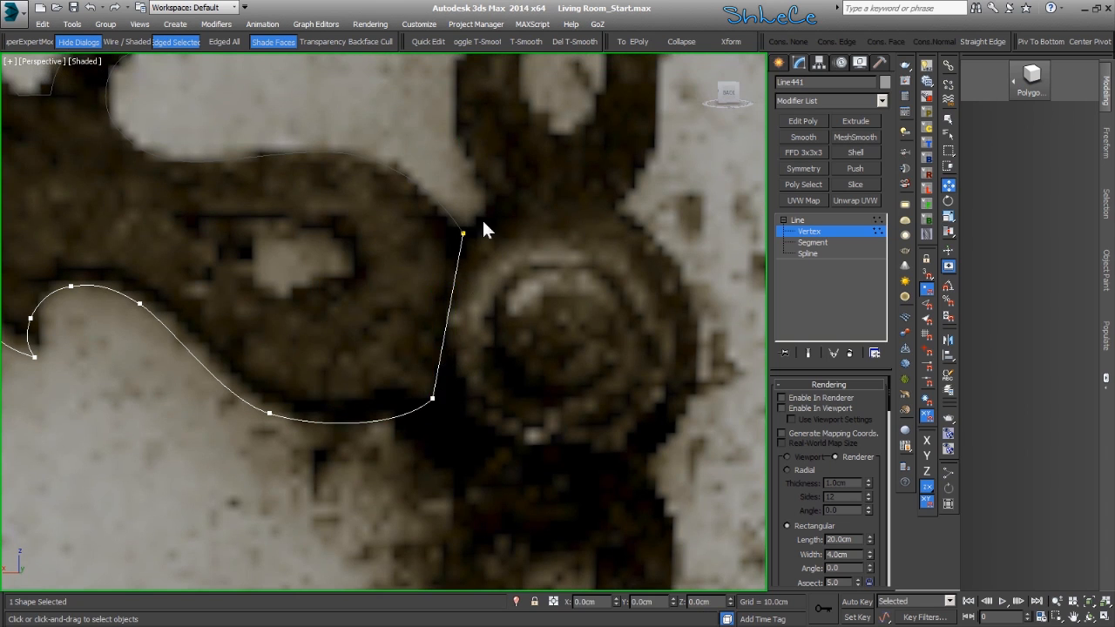
drag(482, 219, 446, 244)
middle_drag(493, 278, 493, 298)
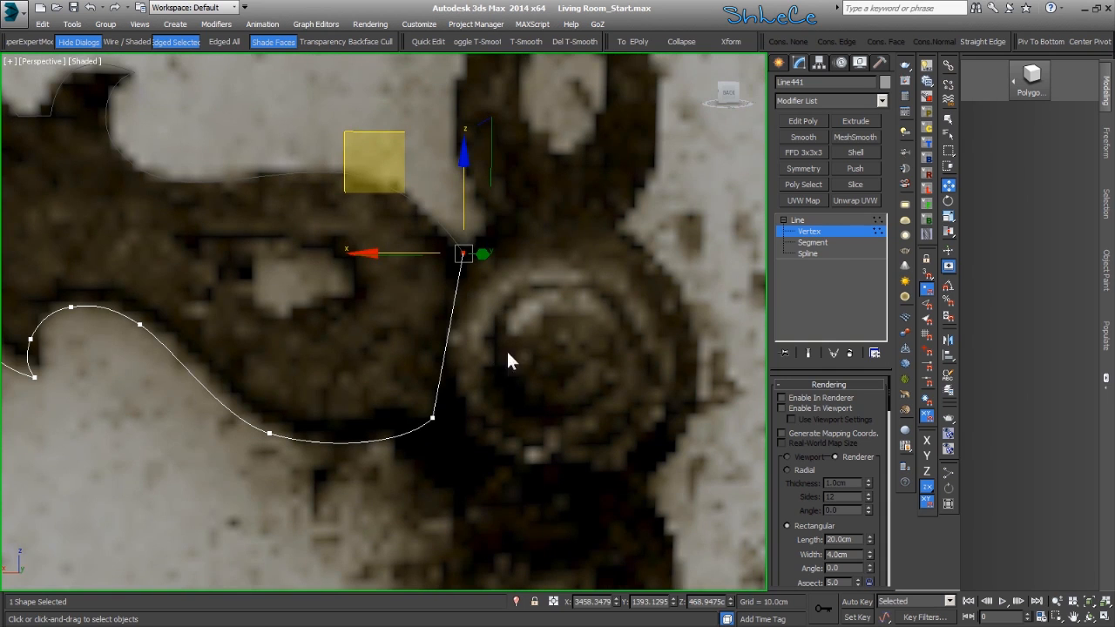
middle_drag(634, 383, 719, 391)
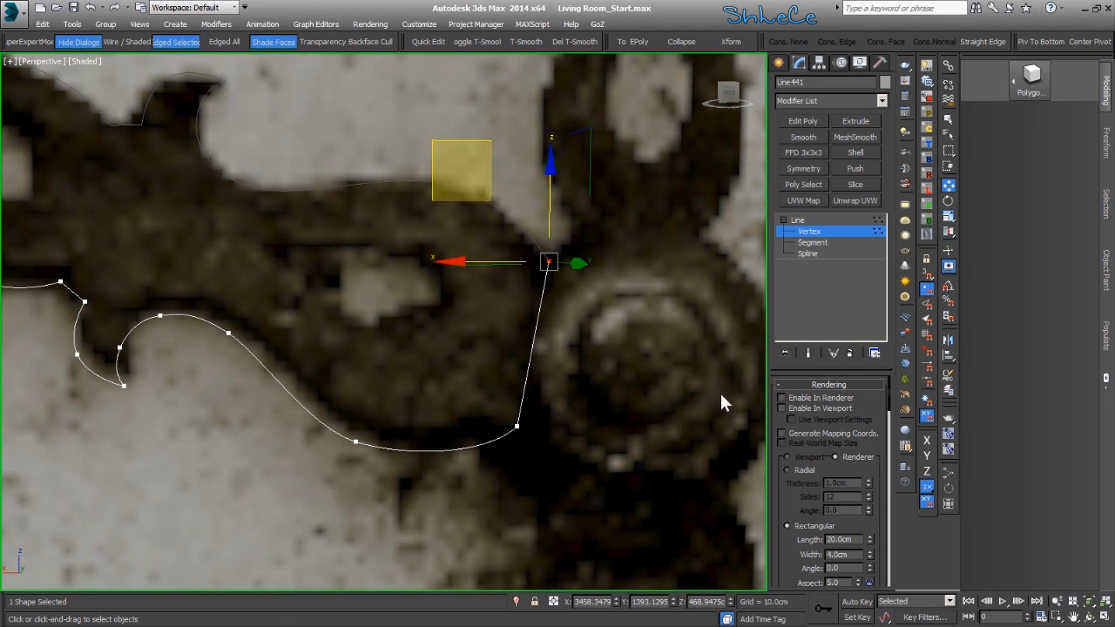
click(822, 230)
ctrl+click(417, 184)
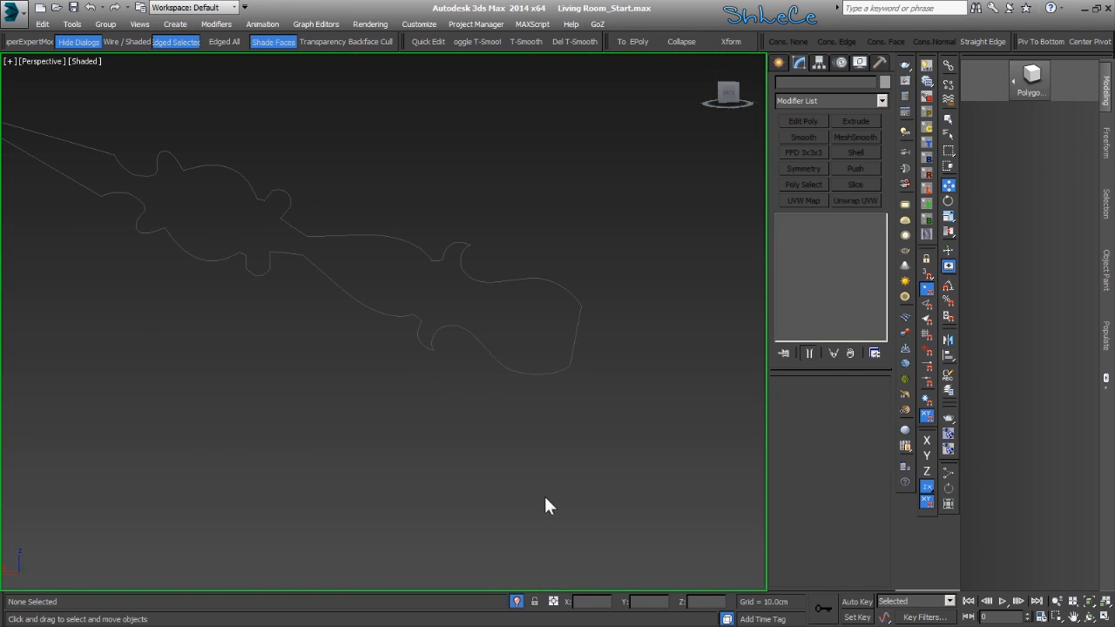
- Attach the upper outline to the lower outline so both form one shape
drag(523, 312, 476, 373)
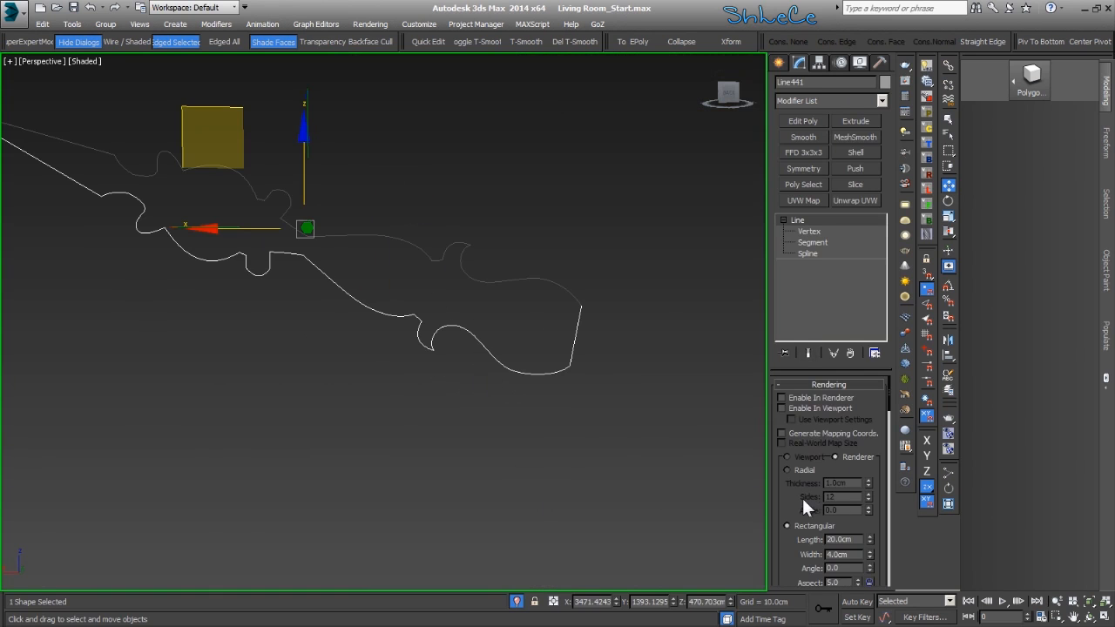
scroll(808, 496, down, 10)
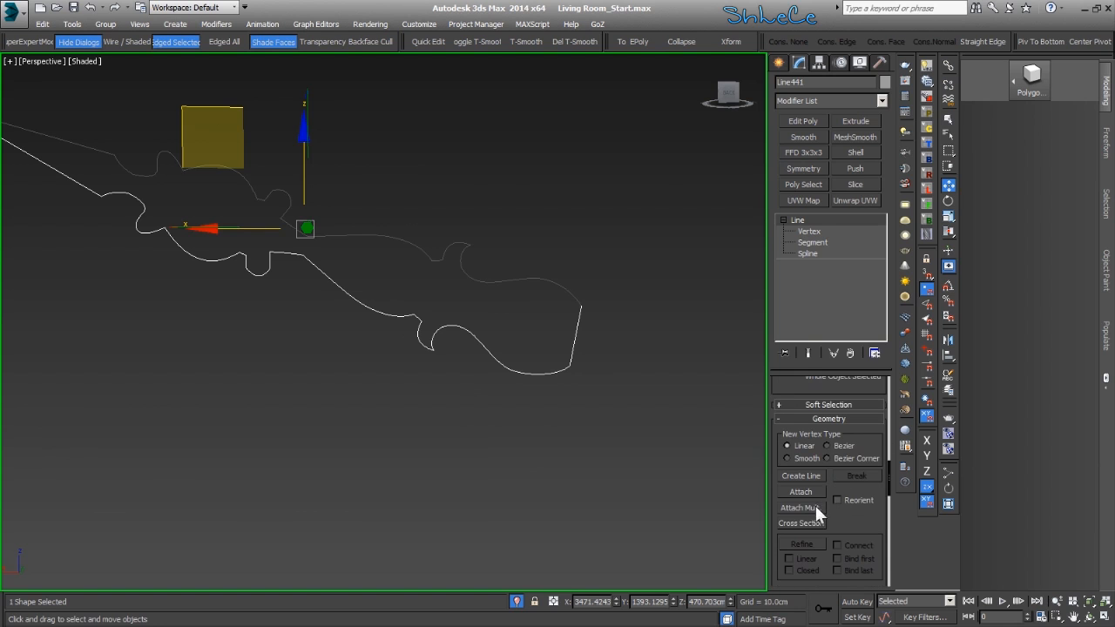
click(801, 492)
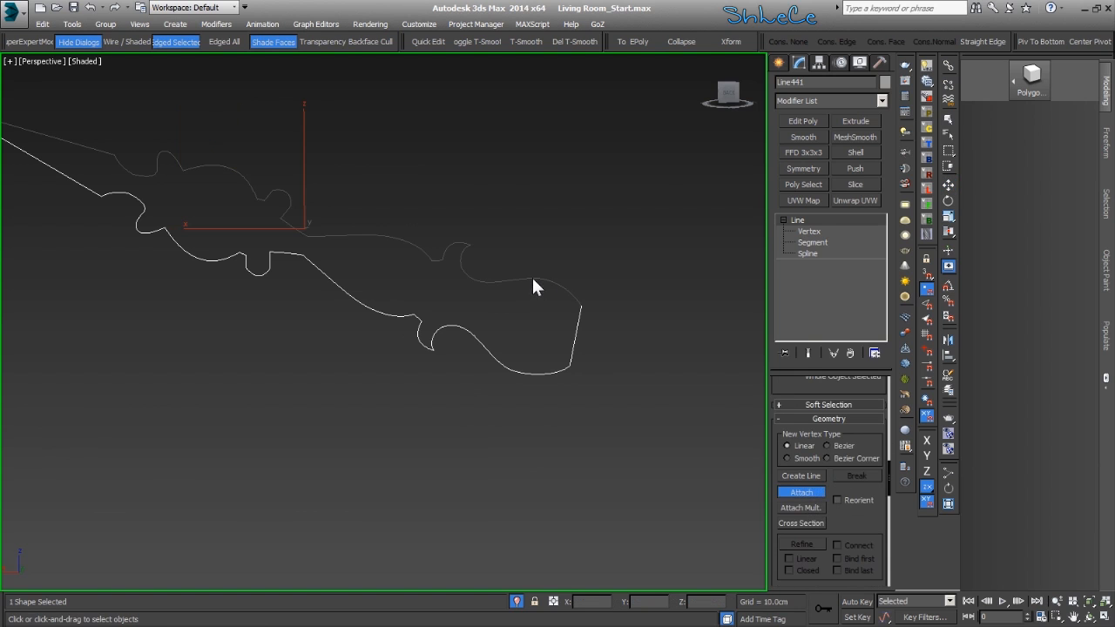
click(533, 282)
- Weld the coincident end vertices at the hub end and at the tip of the clock hand's outline
click(808, 232)
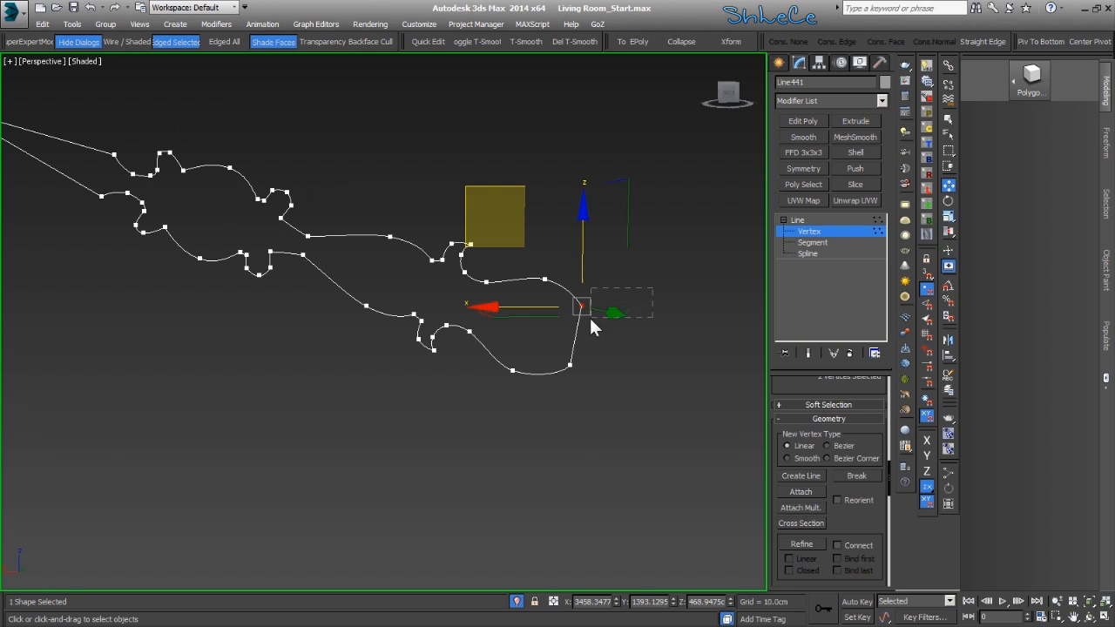
drag(572, 321, 571, 320)
middle_drag(321, 324, 479, 371)
middle_drag(366, 290, 516, 424)
scroll(249, 277, up, 2)
drag(272, 301, 350, 366)
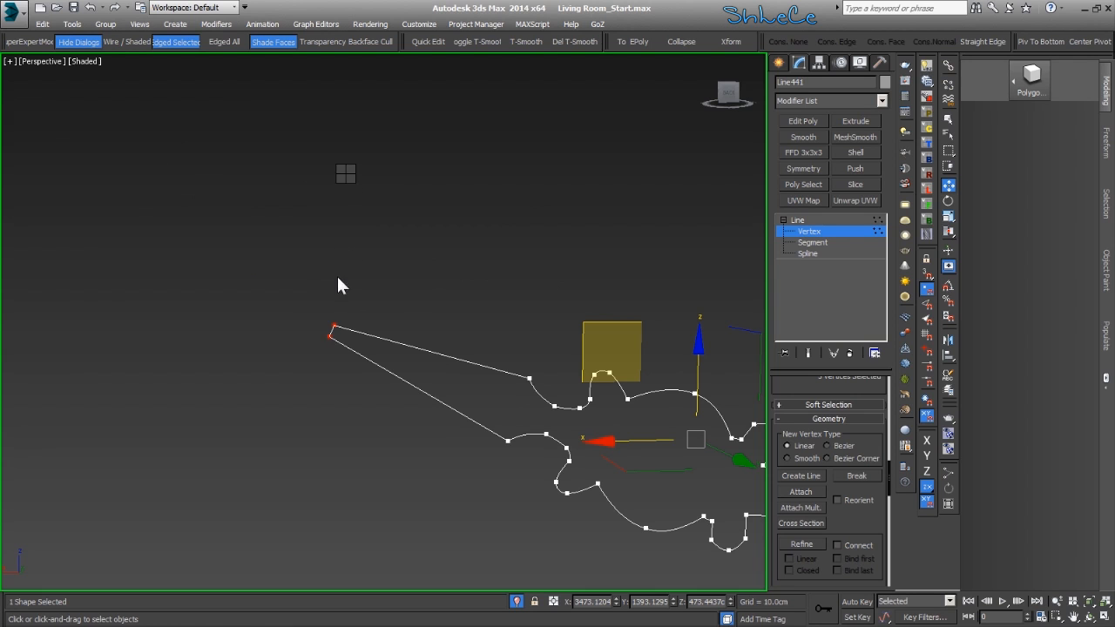
key(ctrl+w)
- Examine the joined vertices at the hub end and at the tip to check that the outline is closed
middle_drag(410, 381, 336, 363)
middle_drag(588, 434, 284, 323)
middle_drag(697, 475, 366, 315)
scroll(618, 312, up, 3)
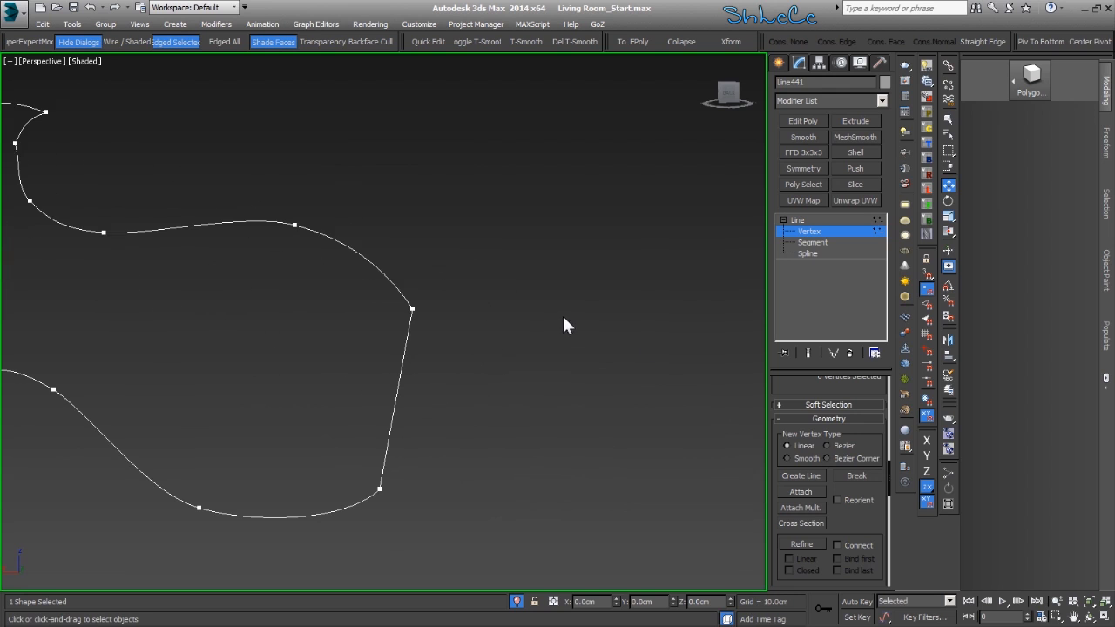
drag(466, 270, 333, 365)
drag(778, 391, 822, 450)
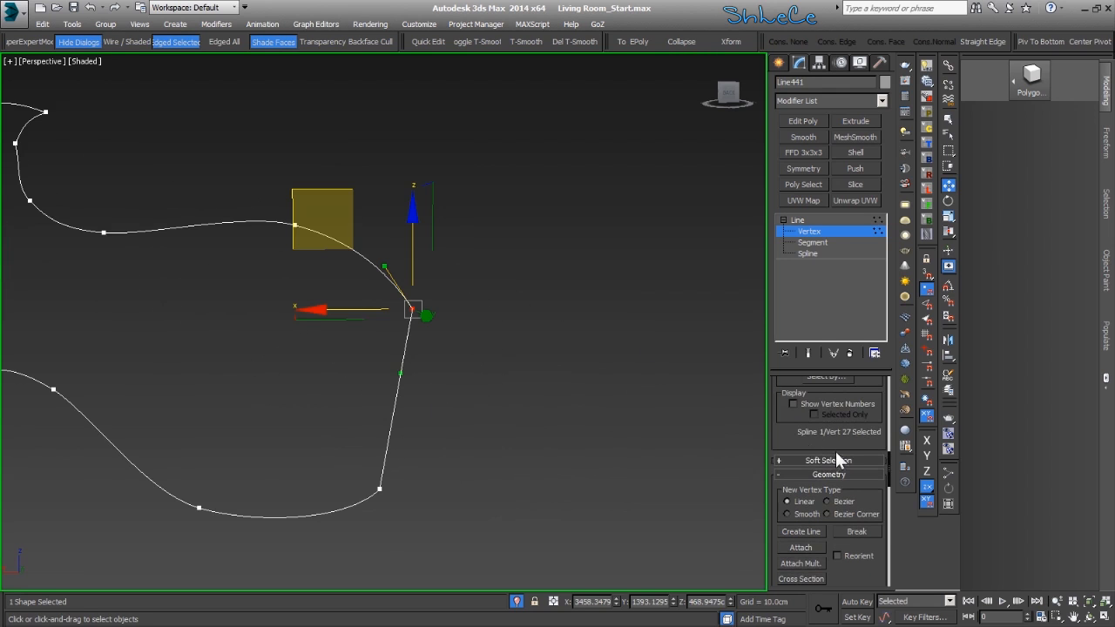
middle_drag(544, 427, 601, 365)
click(428, 436)
middle_drag(346, 414, 485, 423)
middle_drag(148, 252, 449, 309)
drag(475, 349, 376, 397)
click(404, 431)
click(404, 433)
click(243, 345)
scroll(318, 331, down, 7)
middle_drag(505, 440, 365, 362)
scroll(366, 362, down, 1)
scroll(415, 333, down, 1)
scroll(284, 298, up, 1)
middle_drag(284, 299, 368, 336)
scroll(370, 339, up, 1)
scroll(353, 324, up, 5)
drag(304, 278, 466, 377)
click(337, 341)
scroll(361, 319, up, 4)
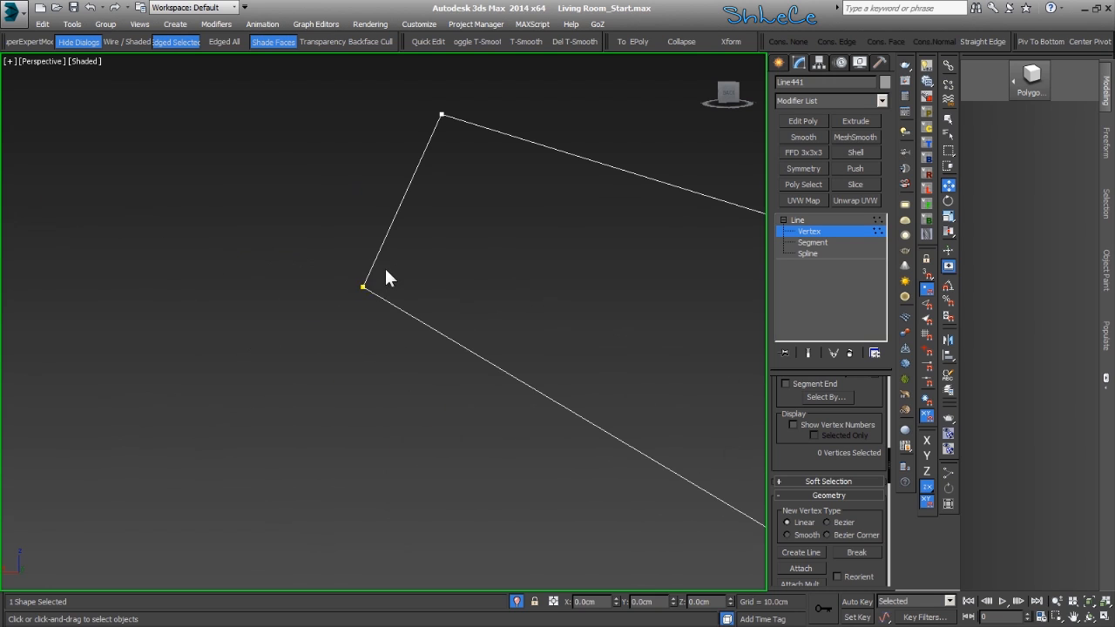
click(363, 286)
middle_drag(481, 419, 343, 398)
scroll(324, 291, up, 1)
scroll(320, 298, down, 7)
middle_drag(426, 347, 132, 249)
scroll(132, 249, down, 3)
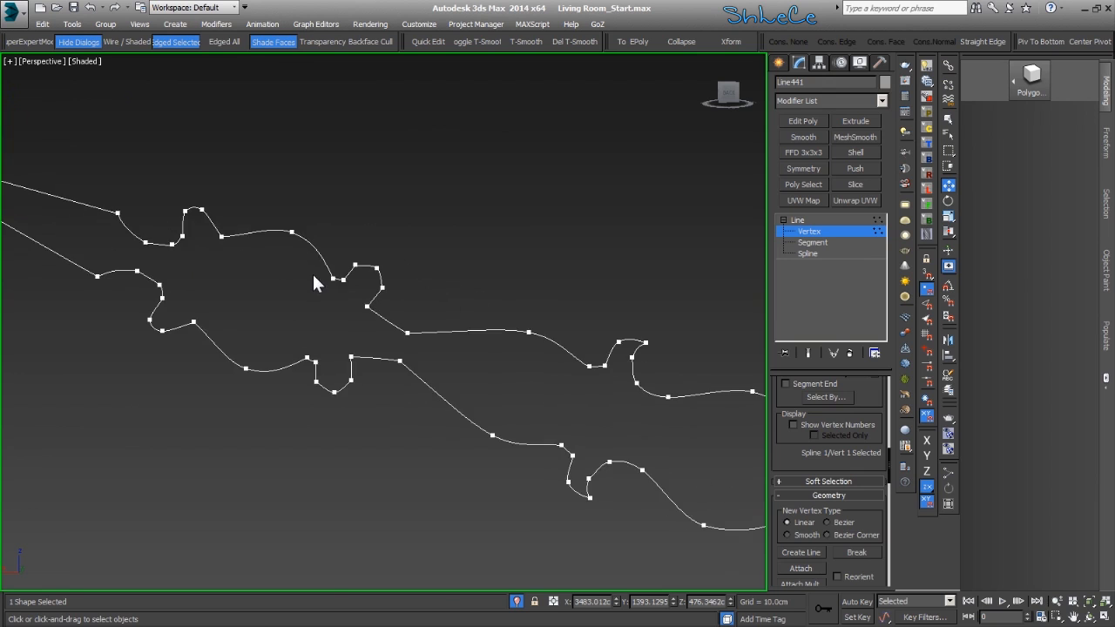
scroll(339, 305, down, 4)
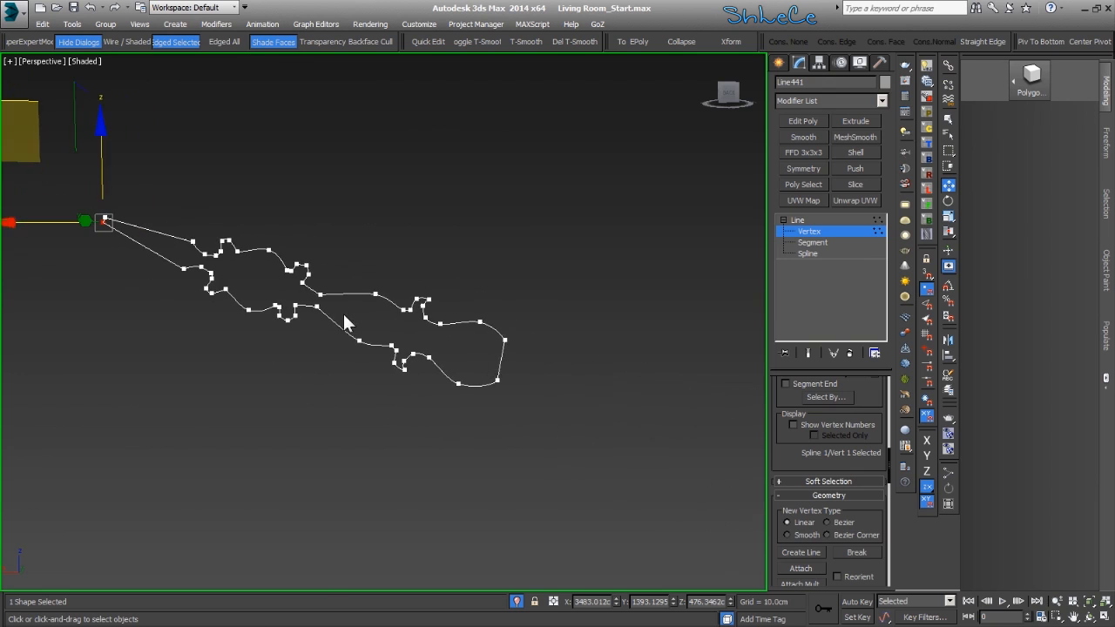
- Leave vertex editing and end isolation to bring back the clock reference image
click(809, 231)
click(516, 601)
scroll(406, 321, down, 5)
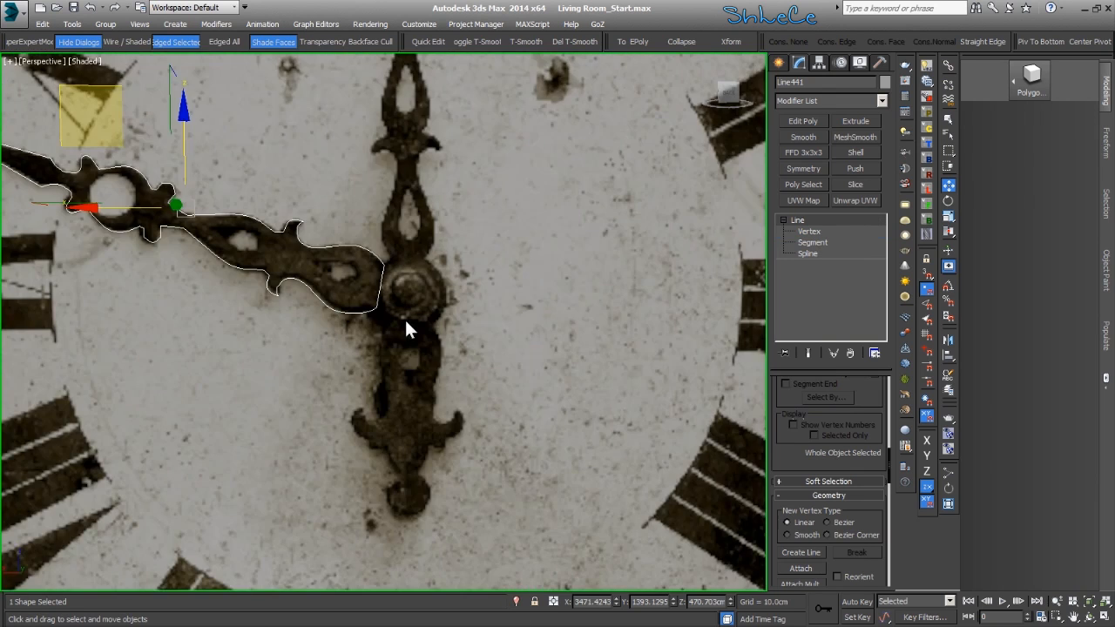
- Draw a circle over the round hole in the clock hand and move it to the hole's center
middle_drag(373, 322, 546, 393)
scroll(255, 262, up, 3)
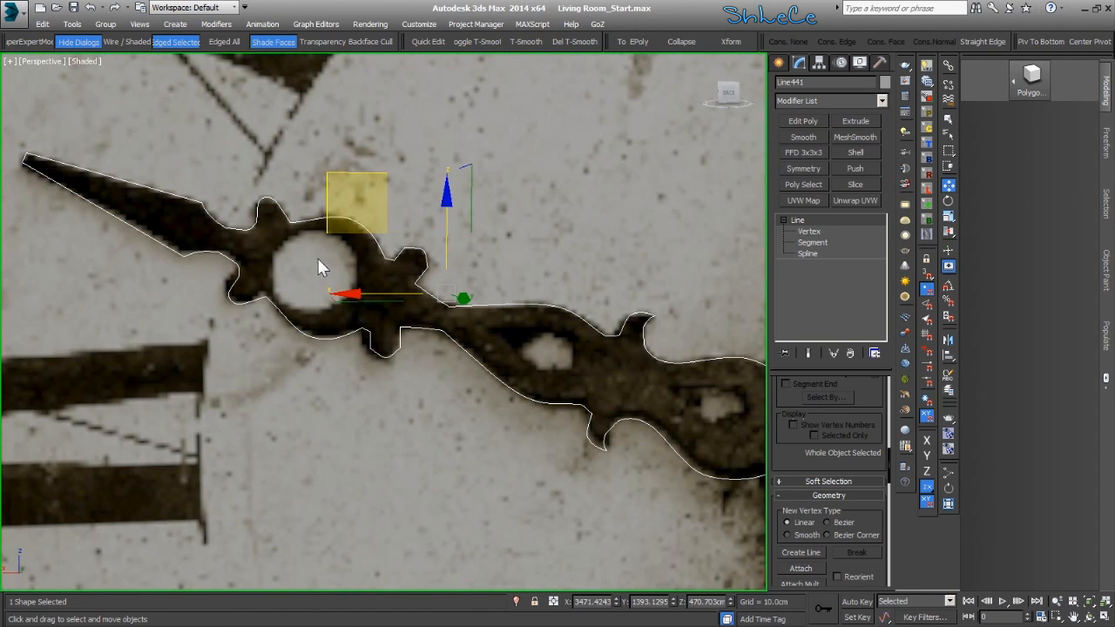
scroll(298, 270, up, 3)
middle_drag(548, 338, 480, 310)
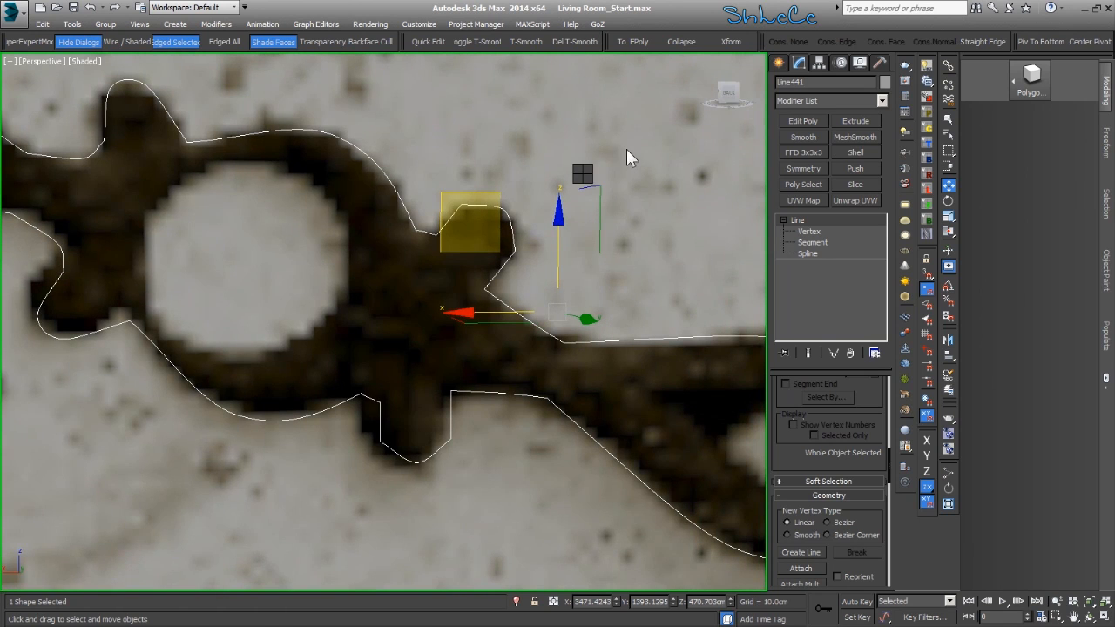
key(c)
middle_drag(361, 282, 430, 309)
scroll(473, 348, up, 3)
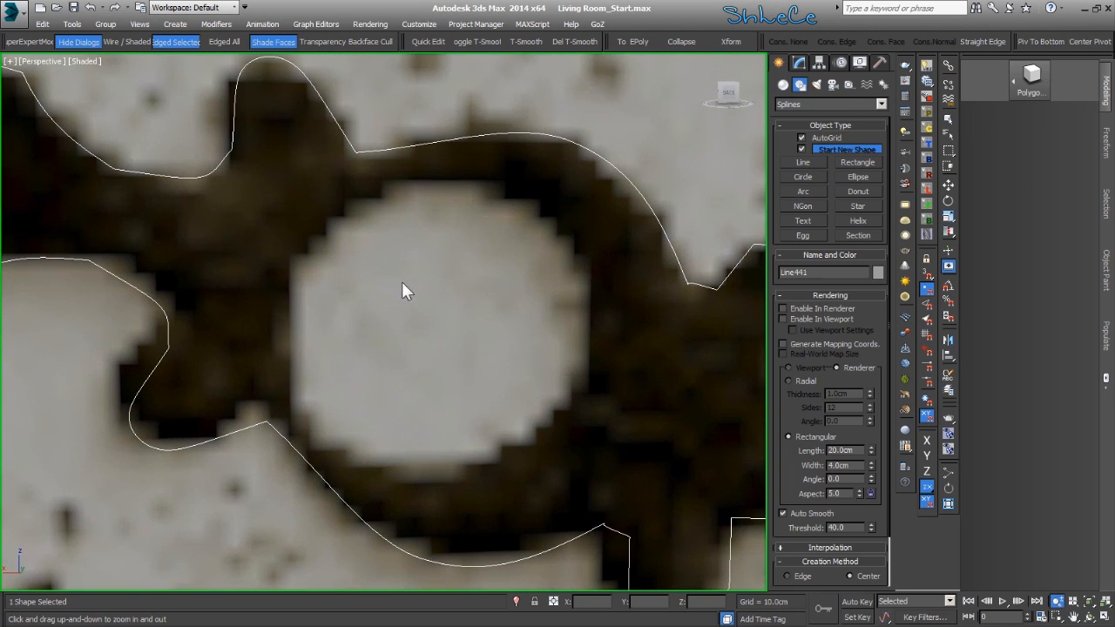
drag(429, 302, 549, 350)
key(w)
drag(338, 196, 342, 216)
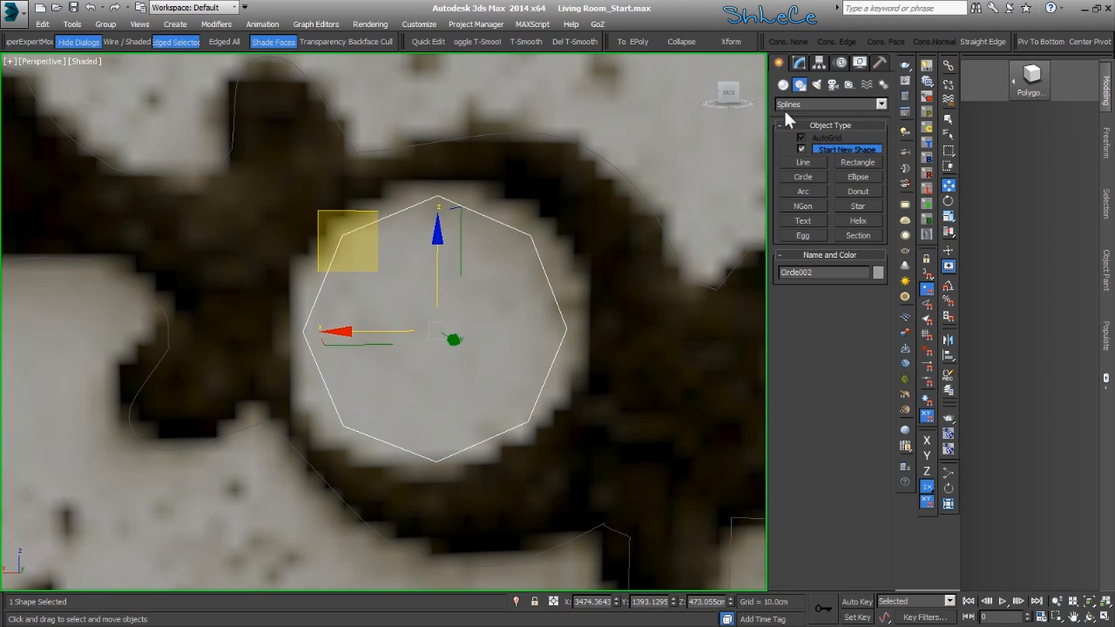
- Enable adaptive interpolation for the circle and enlarge its radius to 1.2762 cm
click(800, 63)
scroll(792, 423, down, 1)
click(826, 535)
middle_drag(680, 424, 636, 405)
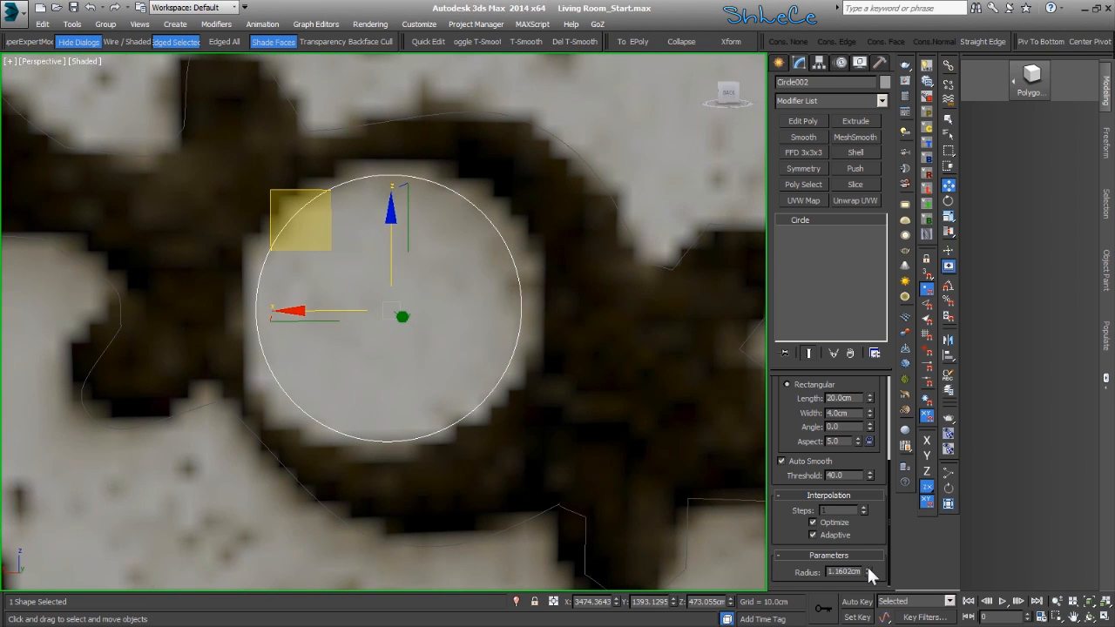
drag(867, 570, 867, 566)
- Clone the circle onto the smaller opening in the middle of the clock hand
middle_drag(757, 507, 459, 374)
scroll(491, 369, down, 4)
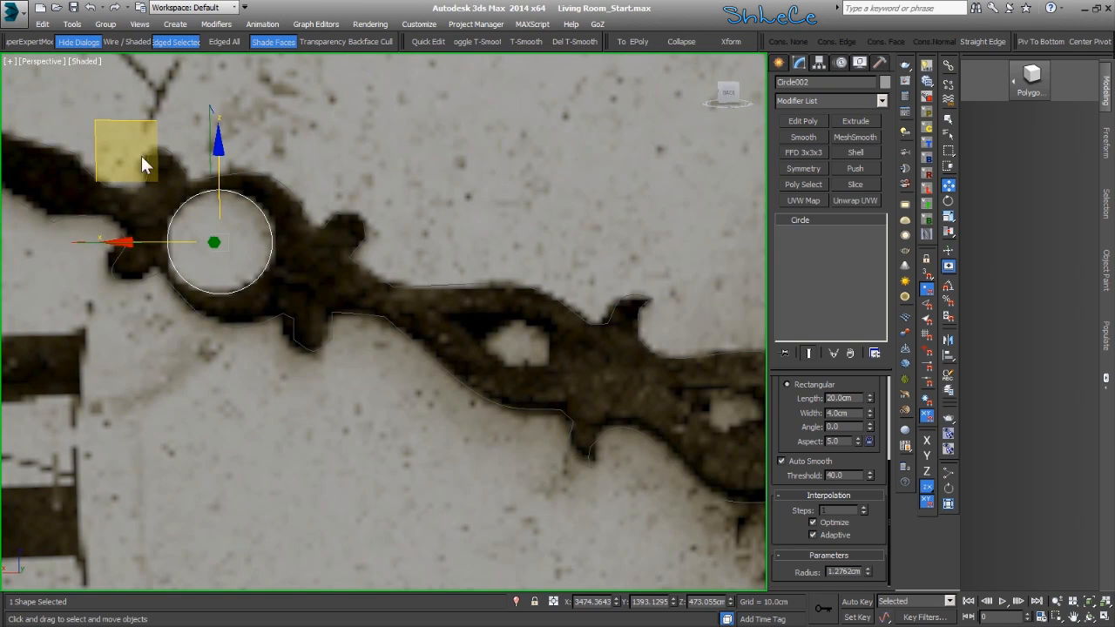
drag(122, 130, 296, 207)
mouse_move(105, 129)
shift+mouse_down()
mouse_move(298, 199)
mouse_move(425, 222)
mouse_move(414, 217)
shift+mouse_up()
key(Return)
- Reselect the copied circle and shift it slightly to center it over the small opening
scroll(501, 331, up, 4)
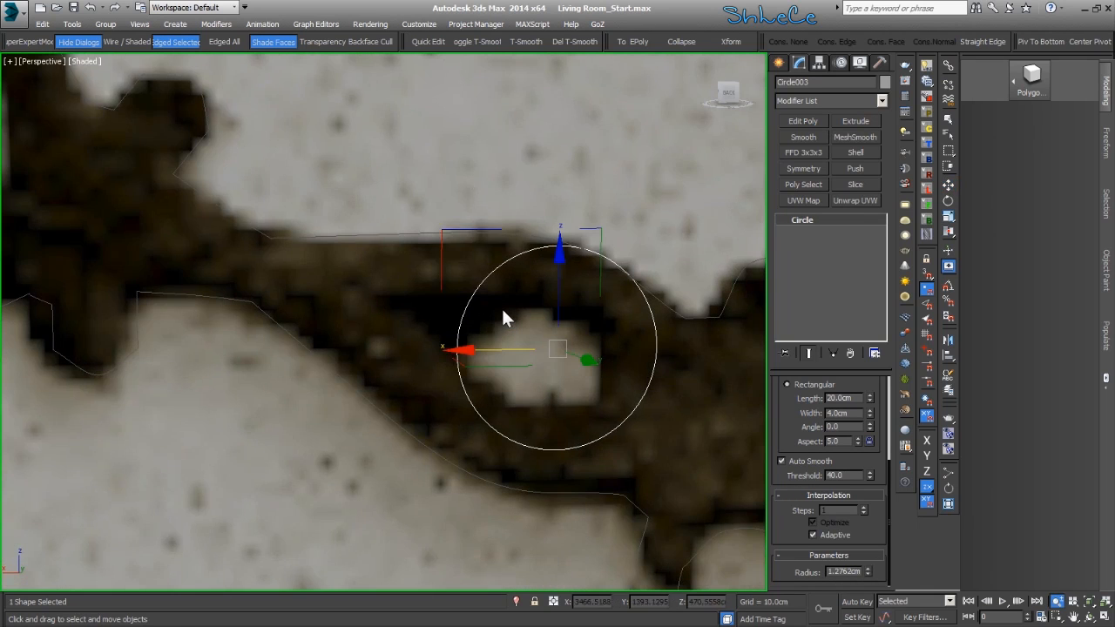
click(438, 238)
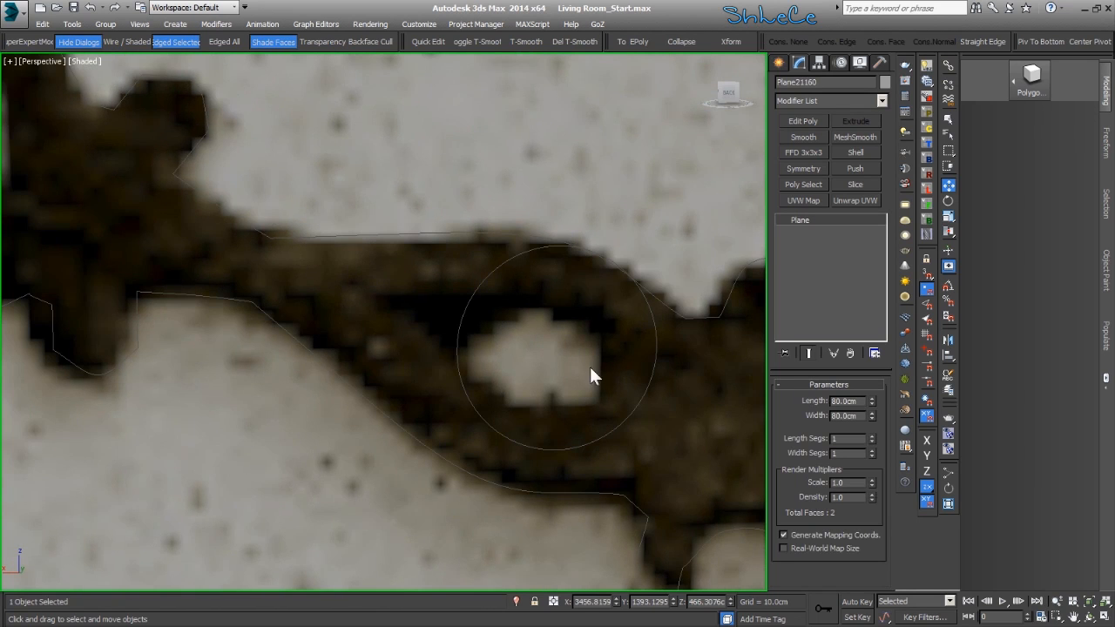
scroll(508, 197, down, 4)
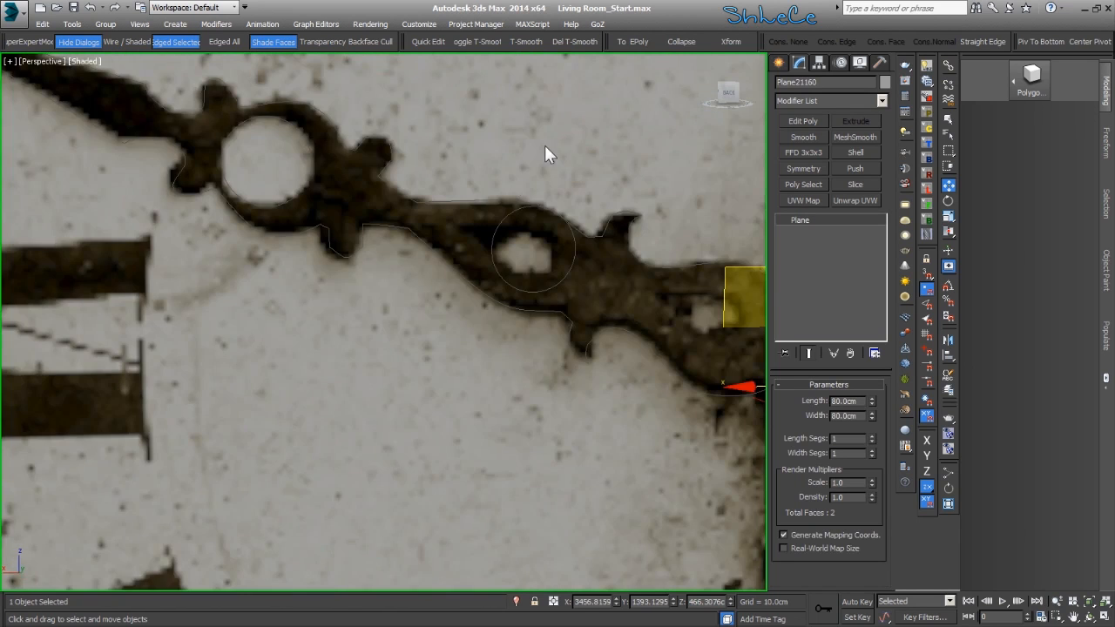
scroll(507, 201, down, 4)
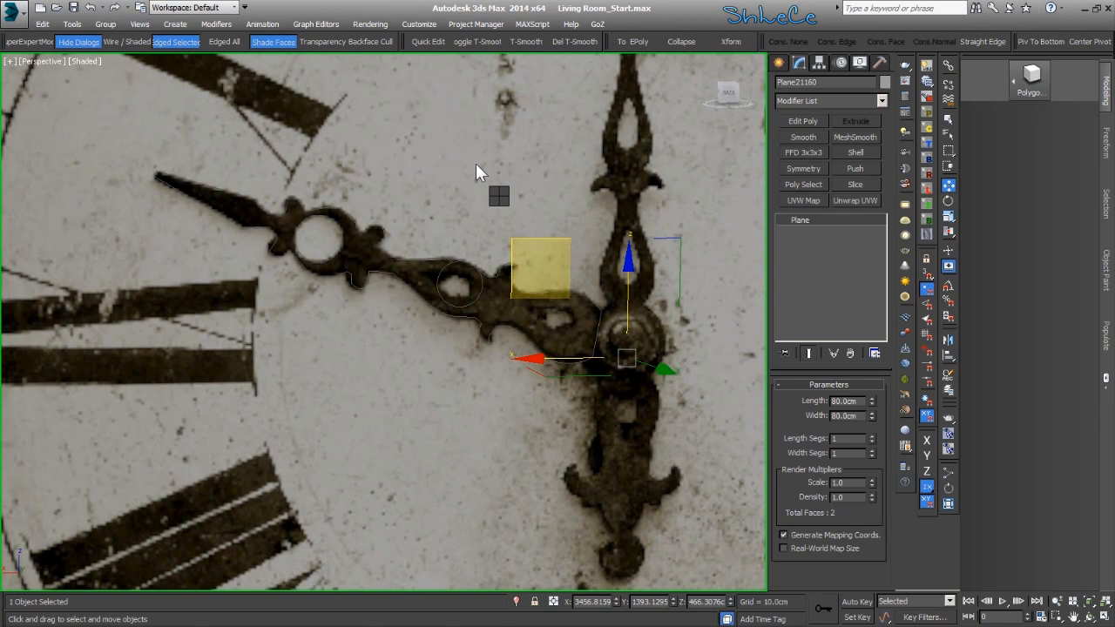
click(442, 271)
key(alt+z)
ctrl+alt+middle_drag(450, 286, 448, 251)
drag(379, 160, 360, 165)
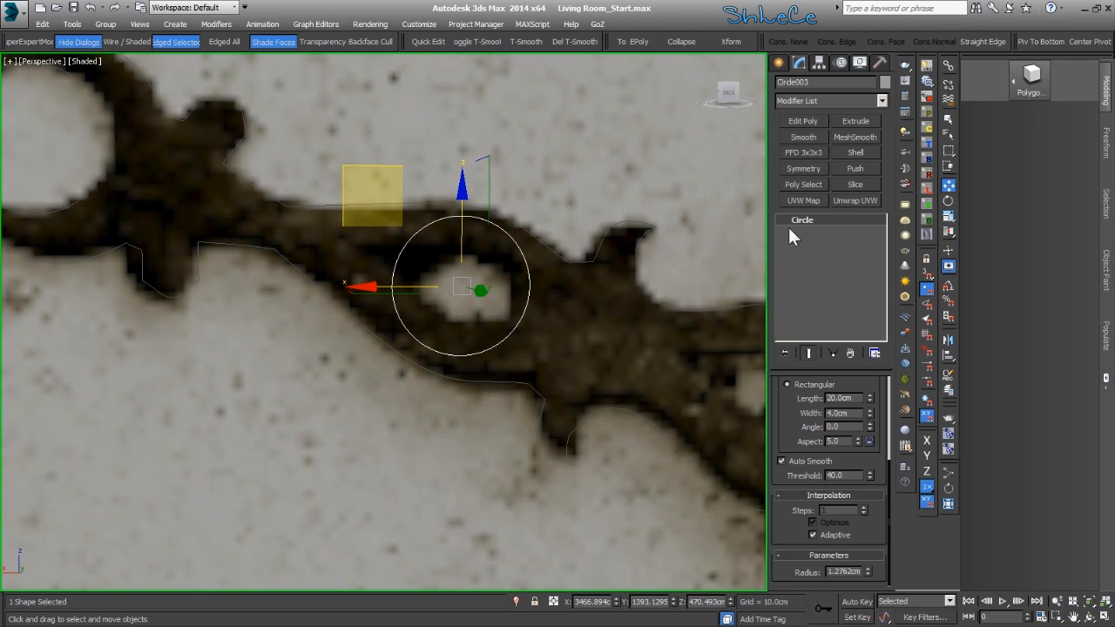
- Convert the copied circle to an Editable Spline
right_click(824, 239)
click(817, 247)
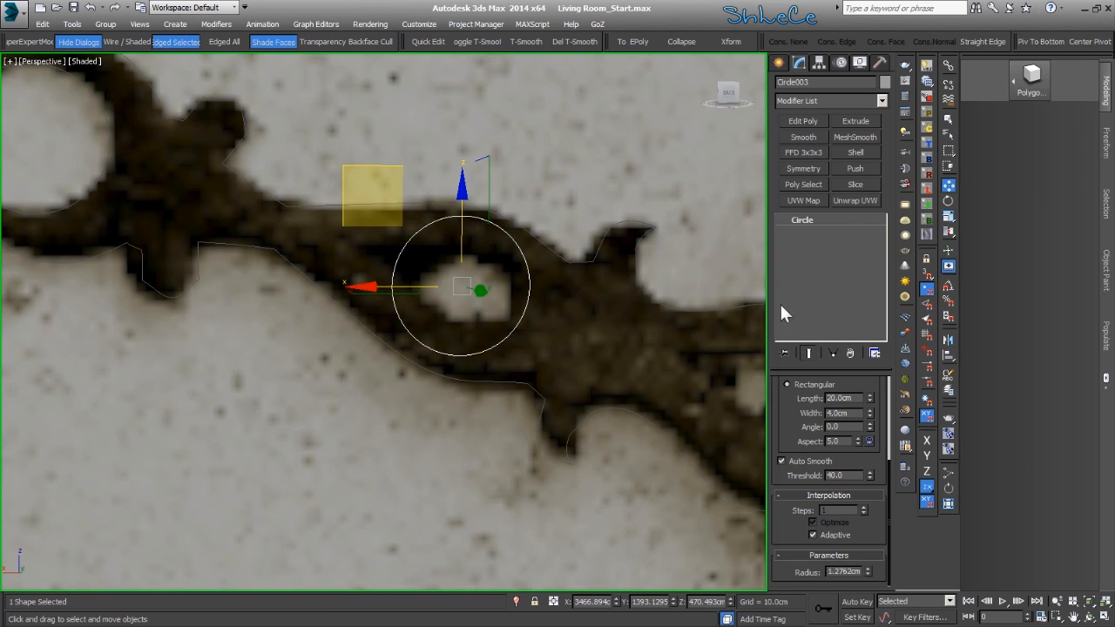
right_click(822, 281)
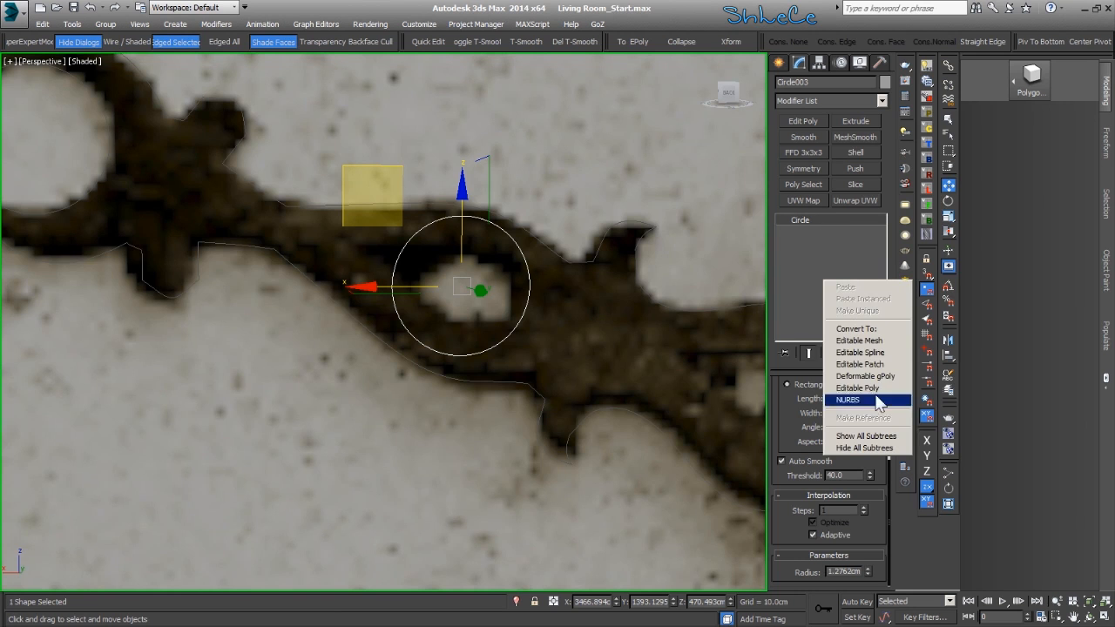
click(888, 354)
- Move the converted circle's vertex facing the hand's tip out to the opening's pointed upper corner
middle_drag(585, 274, 593, 315)
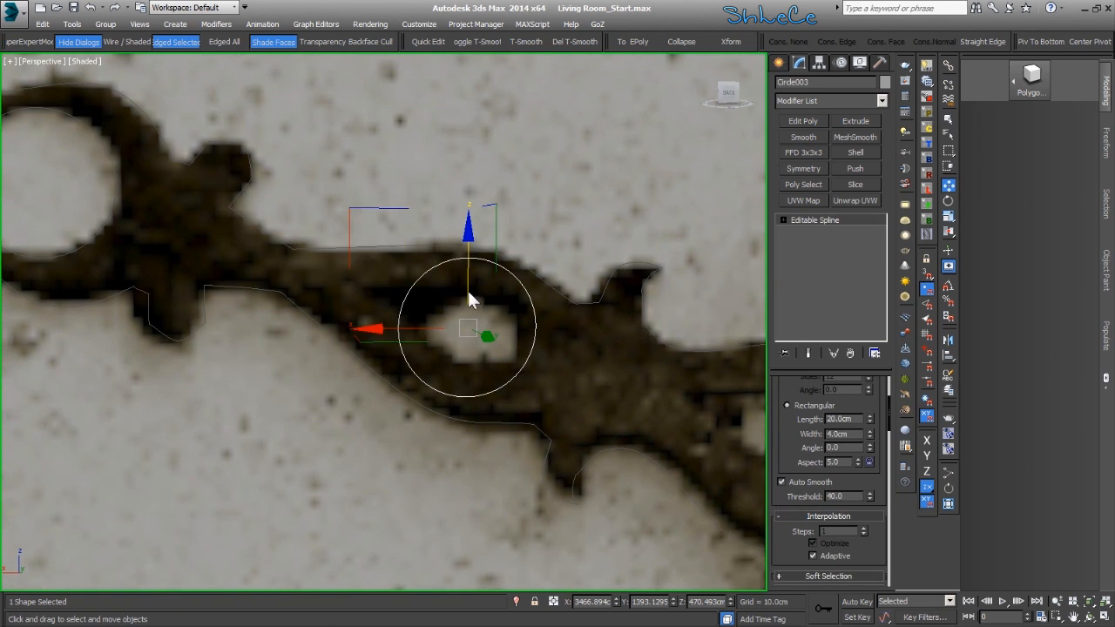
scroll(789, 404, up, 3)
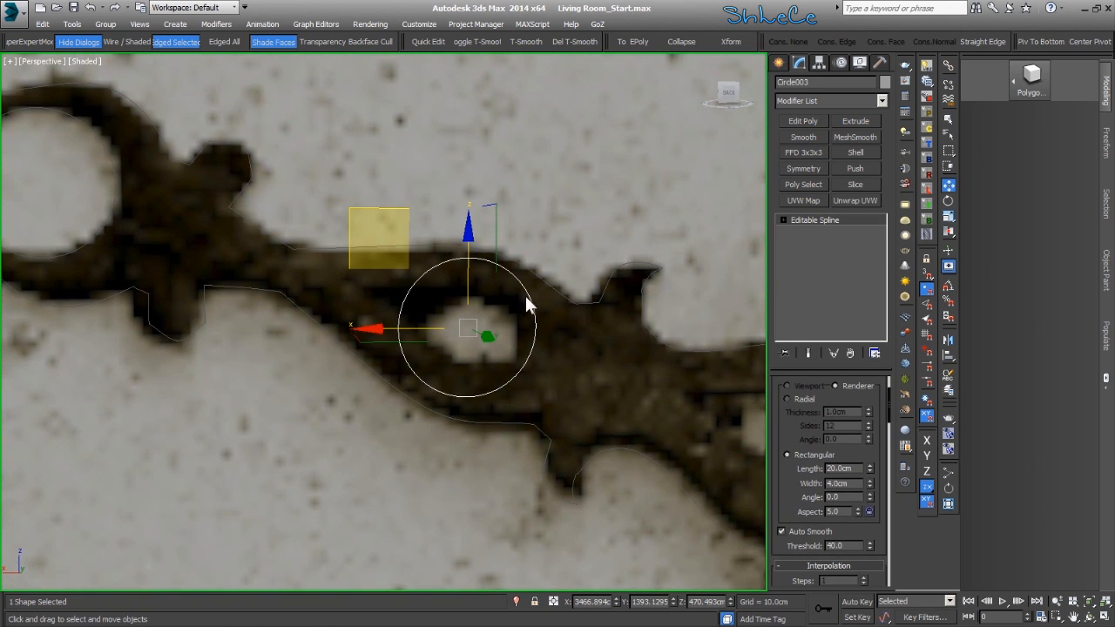
middle_drag(538, 339, 523, 339)
key(1)
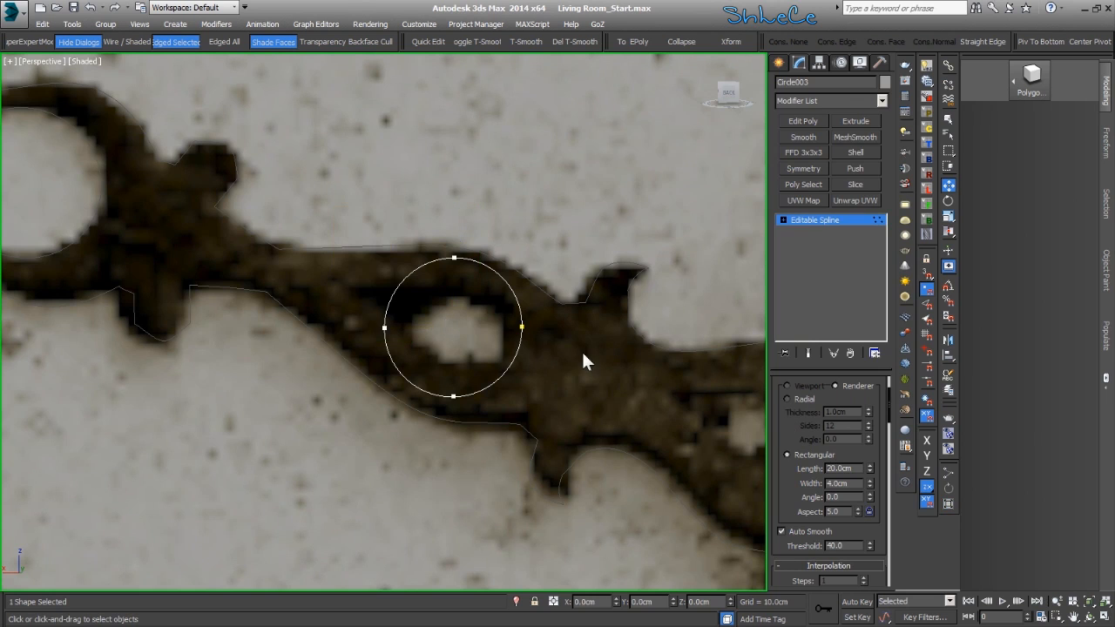
drag(384, 345, 383, 342)
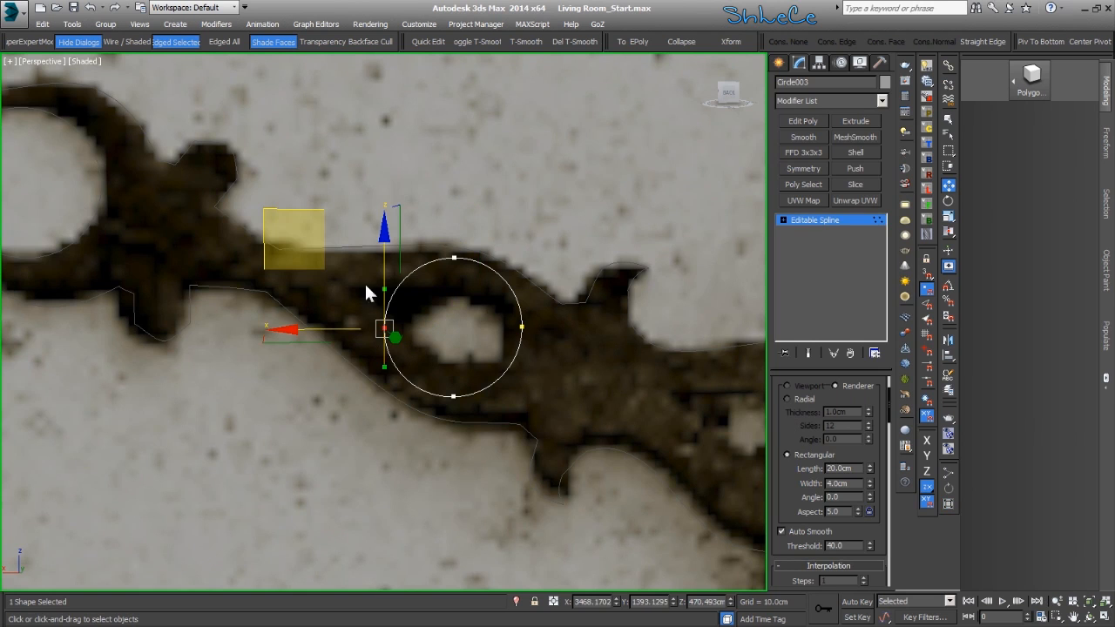
drag(289, 213, 256, 172)
- Move the converted circle's hub-side, upper and lower vertices inward to the edges of the opening
drag(550, 282, 509, 354)
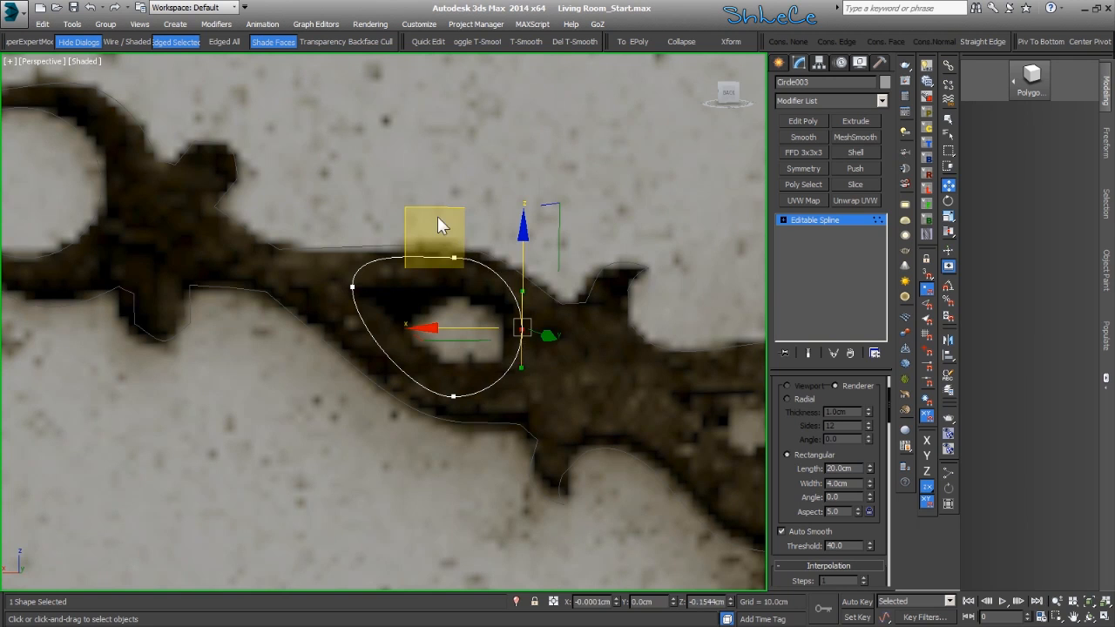
drag(438, 223, 436, 244)
click(484, 216)
drag(484, 216, 449, 268)
drag(372, 142, 430, 399)
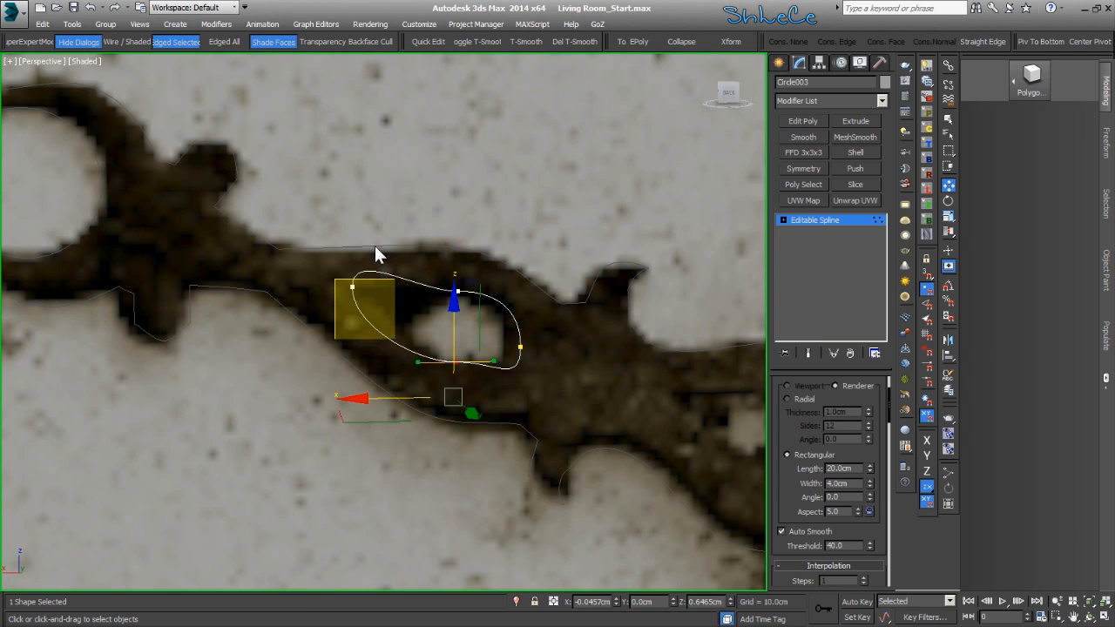
scroll(439, 295, up, 5)
scroll(445, 283, down, 2)
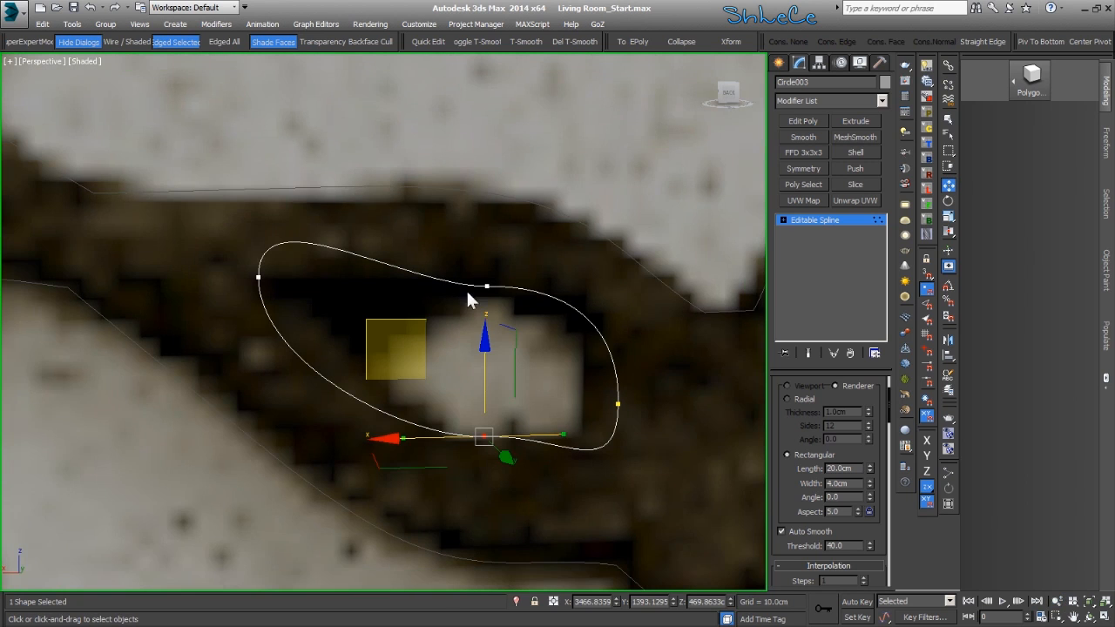
- Shift the tip-side vertex slightly inward and pull its two handles separately toward the hub to form a sharp corner
click(258, 277)
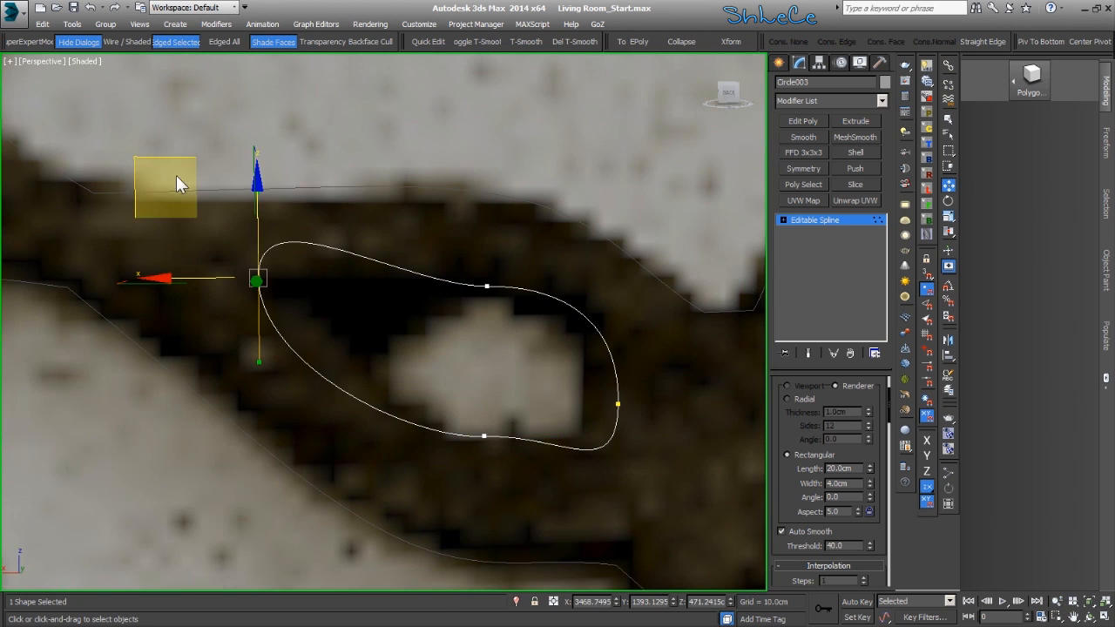
drag(166, 161, 190, 201)
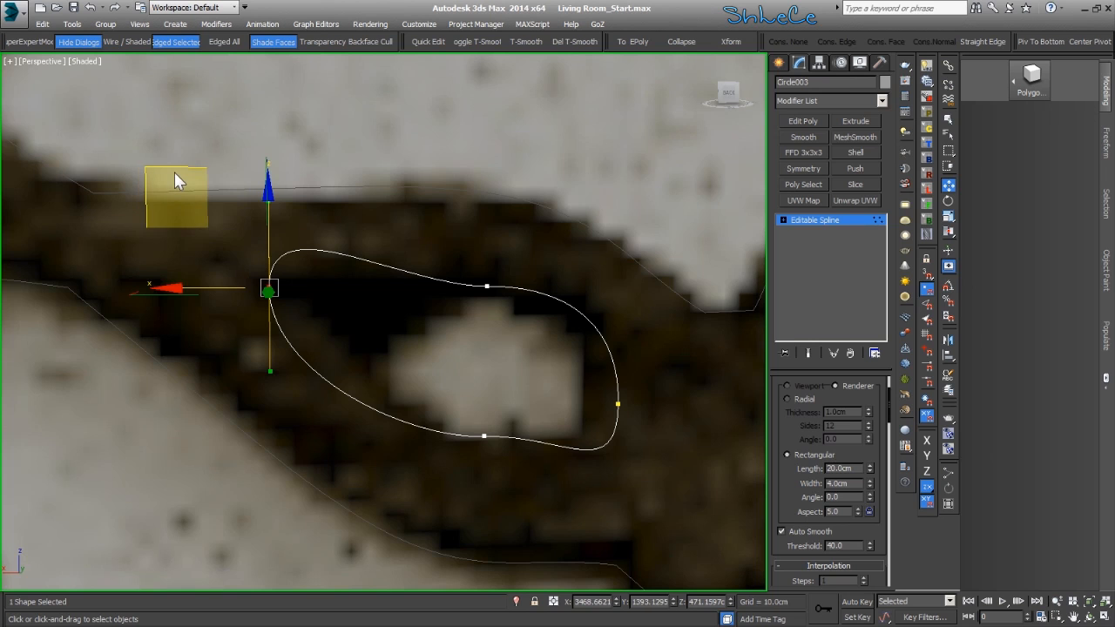
key(q)
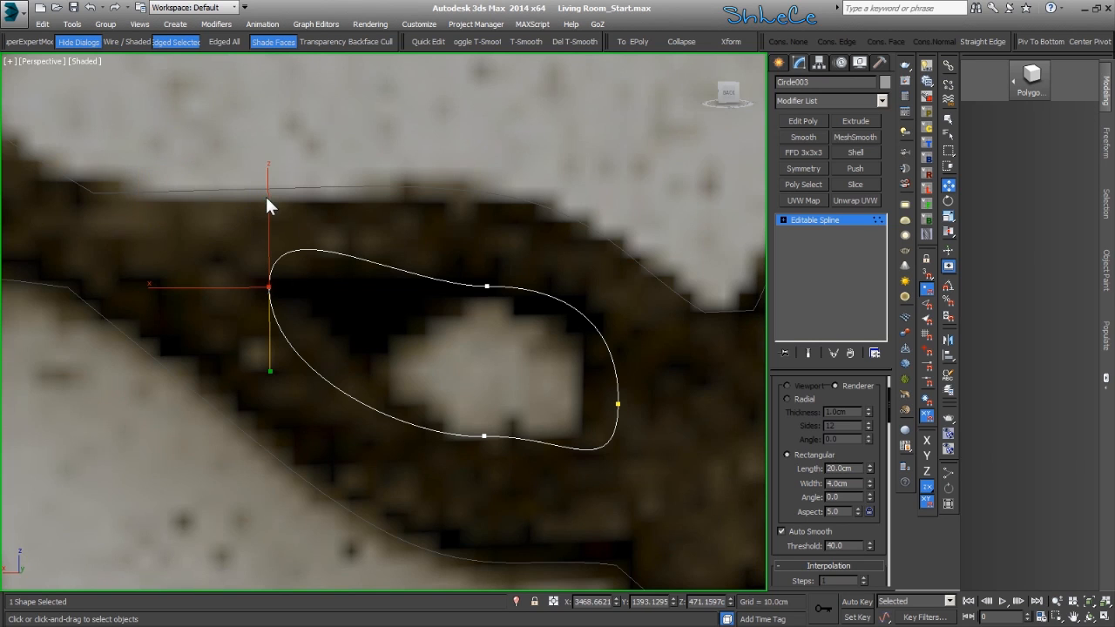
drag(267, 205, 360, 275)
shift+drag(176, 299, 327, 340)
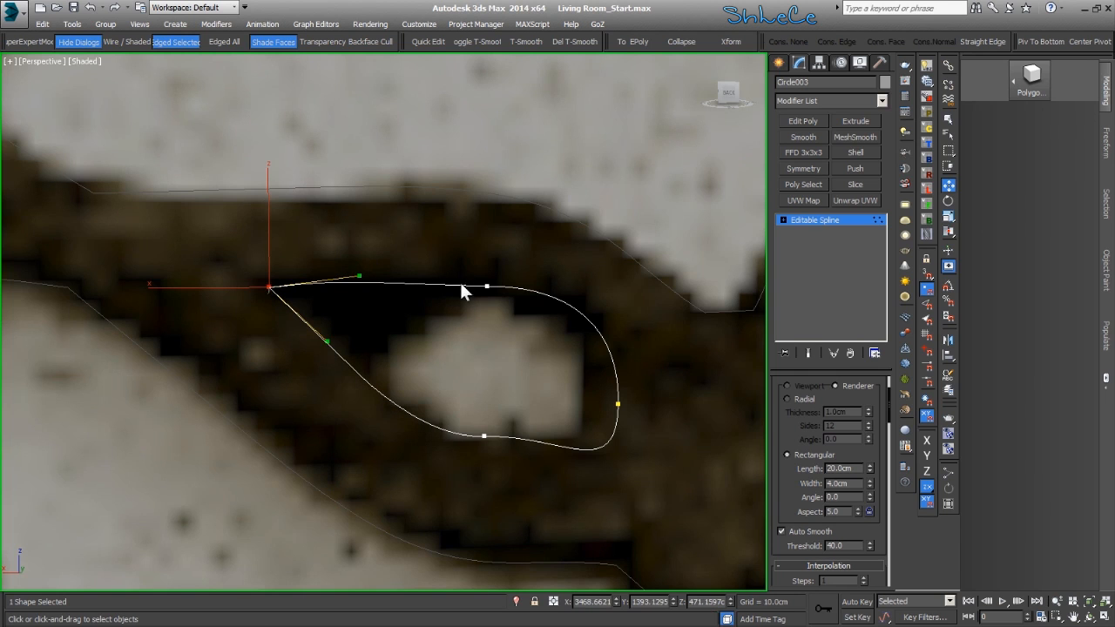
- Move the hub-side vertex inward to the opening's edge, and delete the upper and lower vertices
click(617, 404)
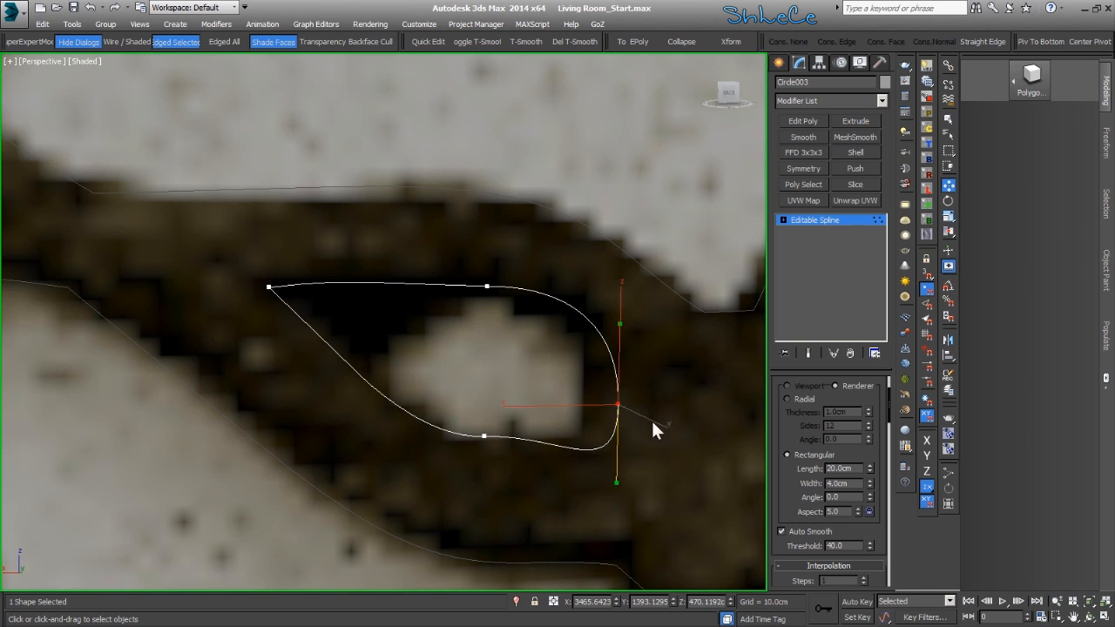
drag(618, 406, 587, 389)
click(486, 286)
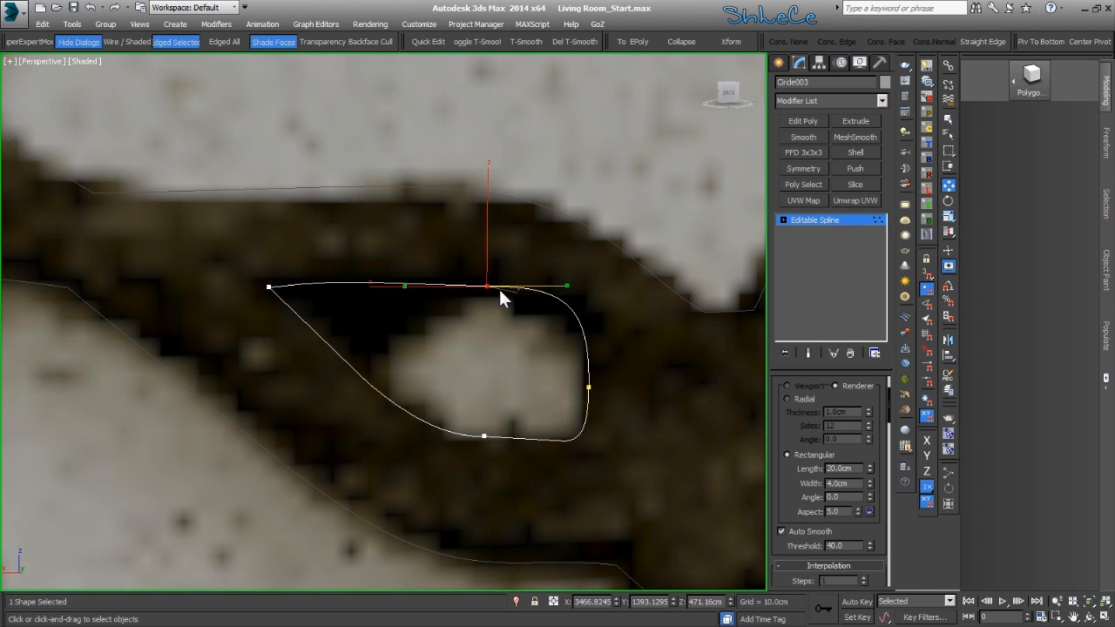
key(Delete)
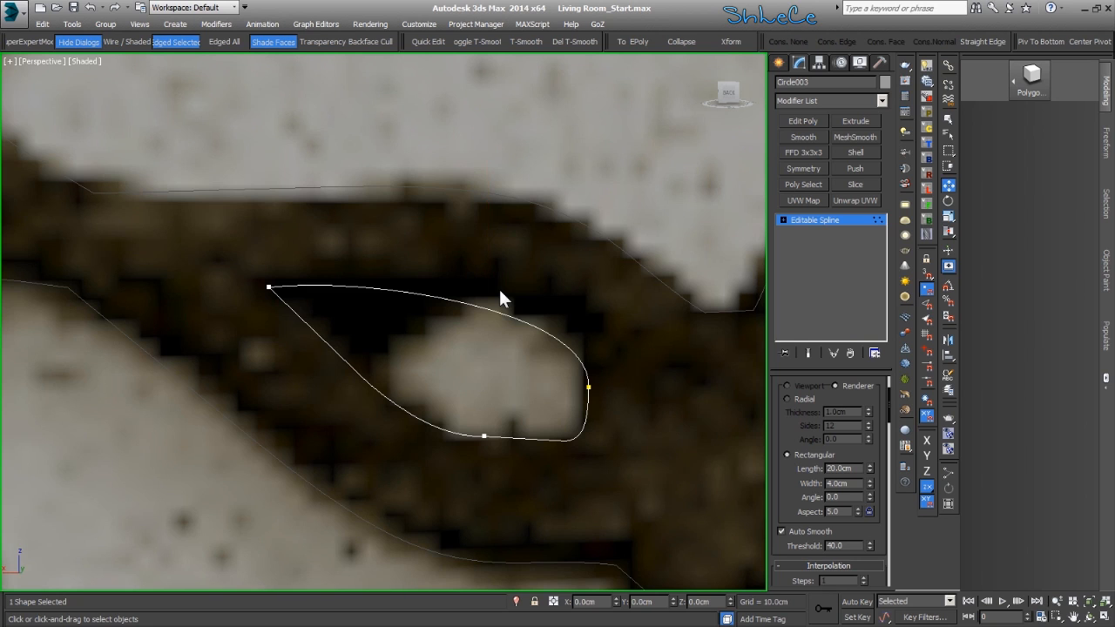
drag(446, 424, 527, 509)
key(Delete)
- Lengthen the hub-side vertex's handles and adjust the tip vertex's lower handle to form a rounded teardrop around the opening
drag(562, 318, 632, 457)
drag(592, 307, 611, 213)
click(269, 287)
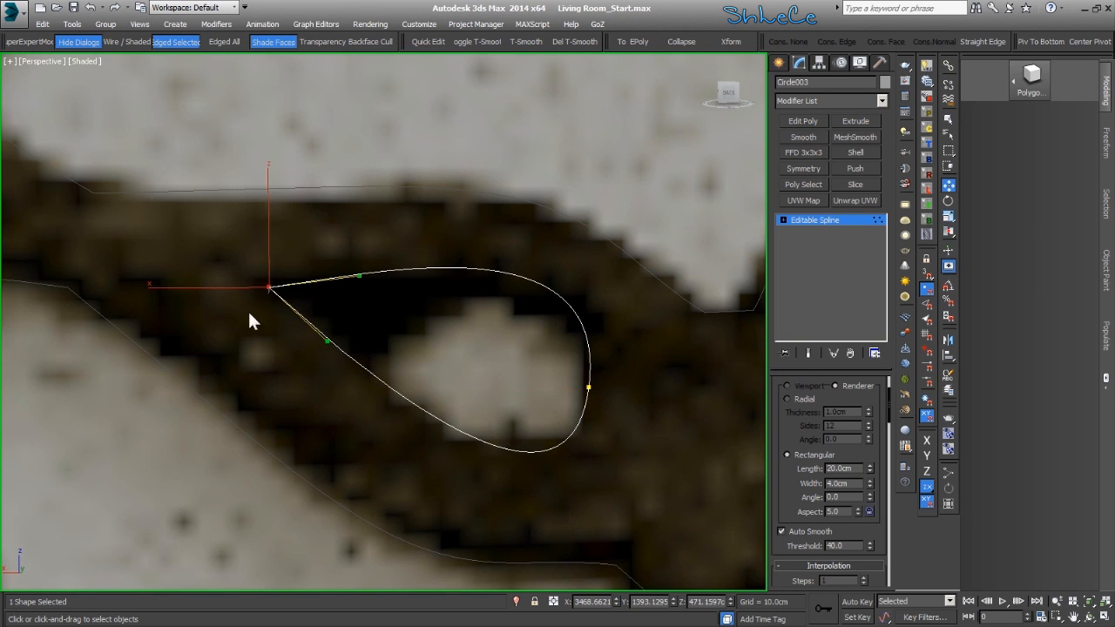
drag(325, 339, 325, 359)
scroll(383, 373, down, 10)
scroll(413, 392, up, 10)
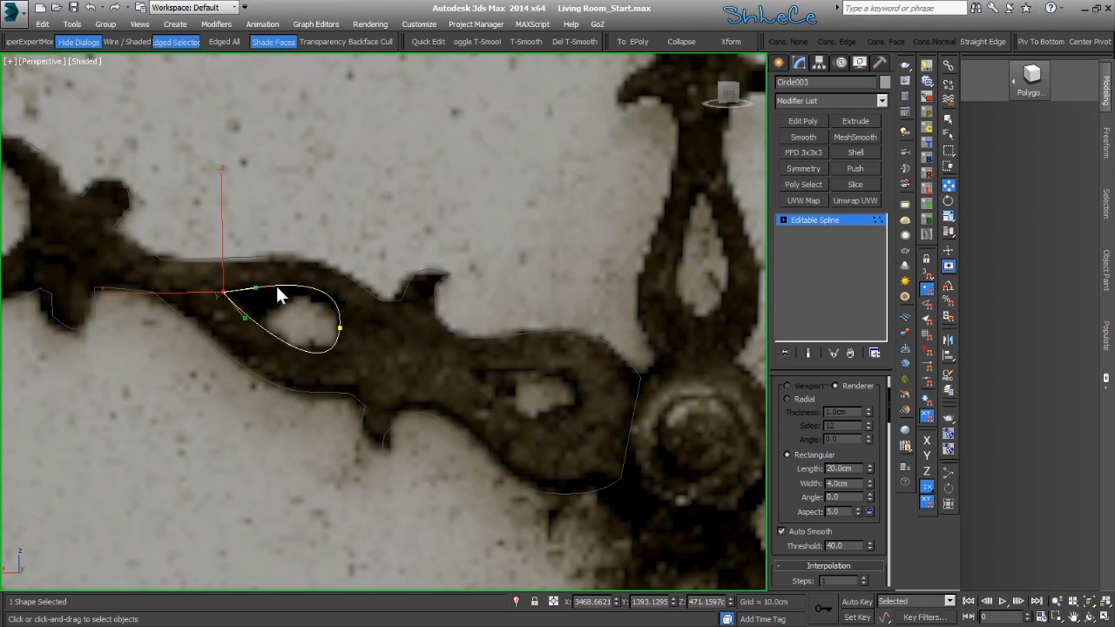
- Tilt the hub-side vertex's handles slightly to fit the opening, and leave vertex editing
click(257, 300)
click(223, 291)
click(339, 329)
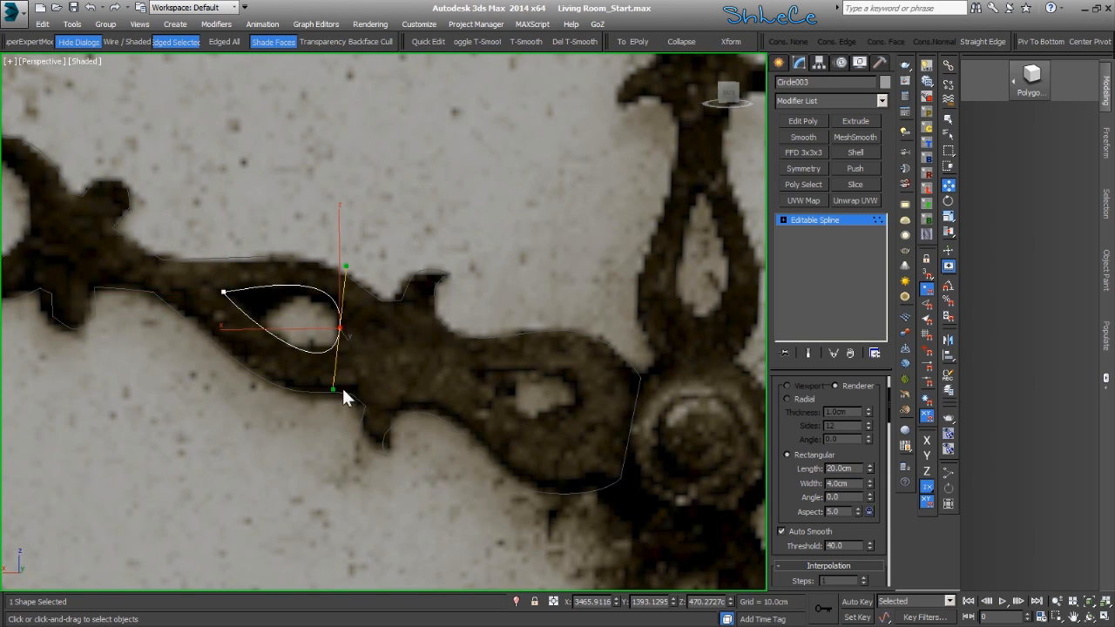
drag(336, 393, 326, 386)
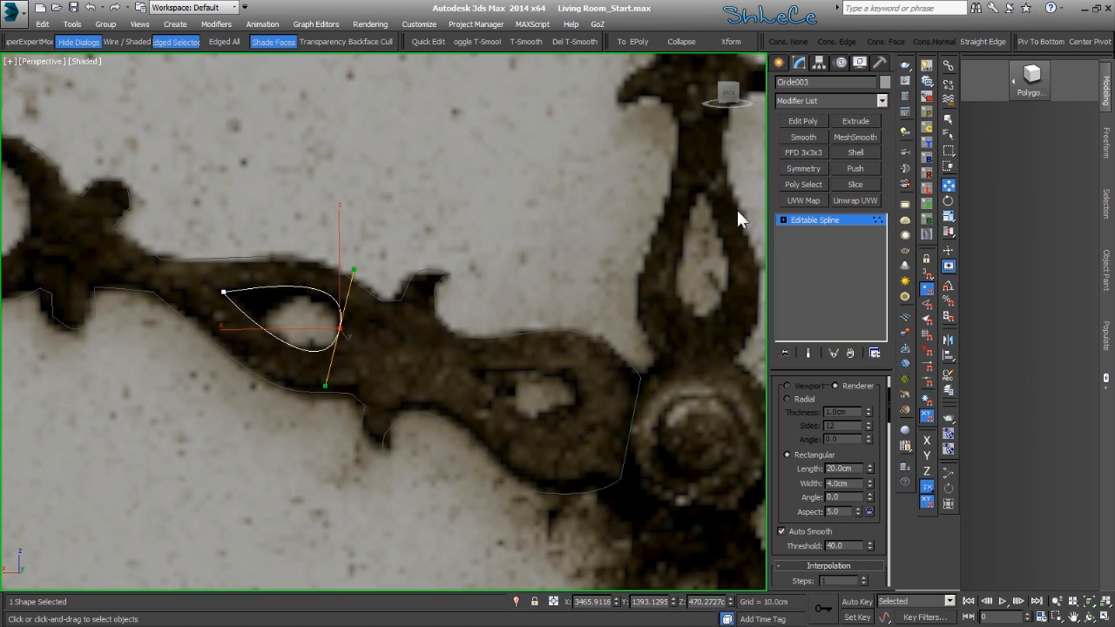
click(803, 217)
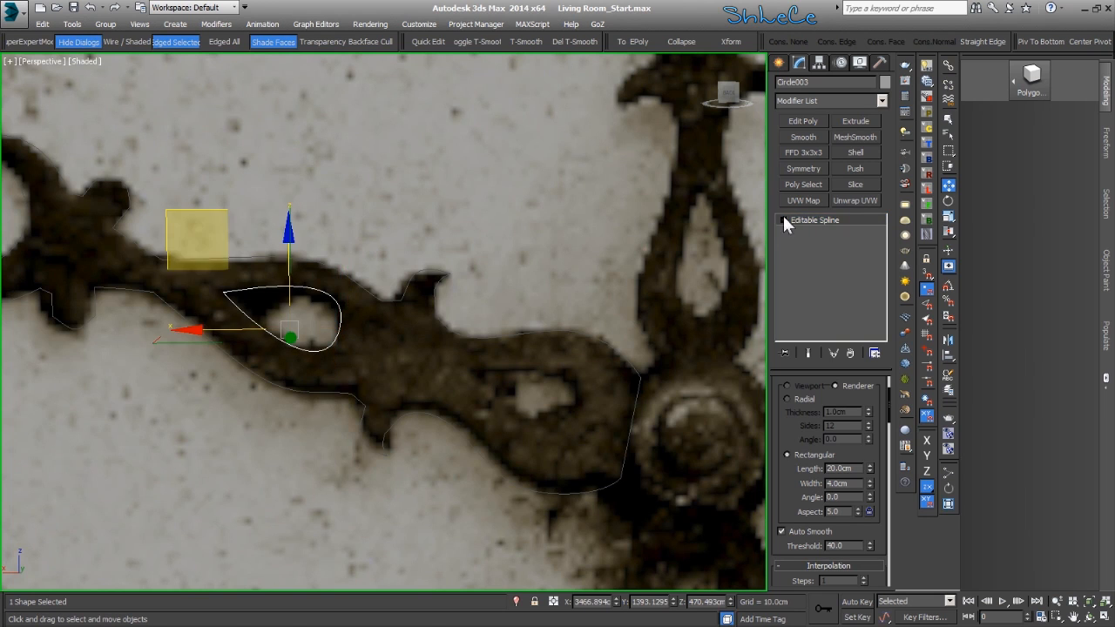
- Clone the teardrop as a Copy onto the opening nearest the hub, and scale the original down to about 89%
mouse_move(178, 218)
shift+mouse_down()
mouse_move(384, 295)
mouse_move(462, 309)
mouse_move(428, 293)
shift+mouse_up()
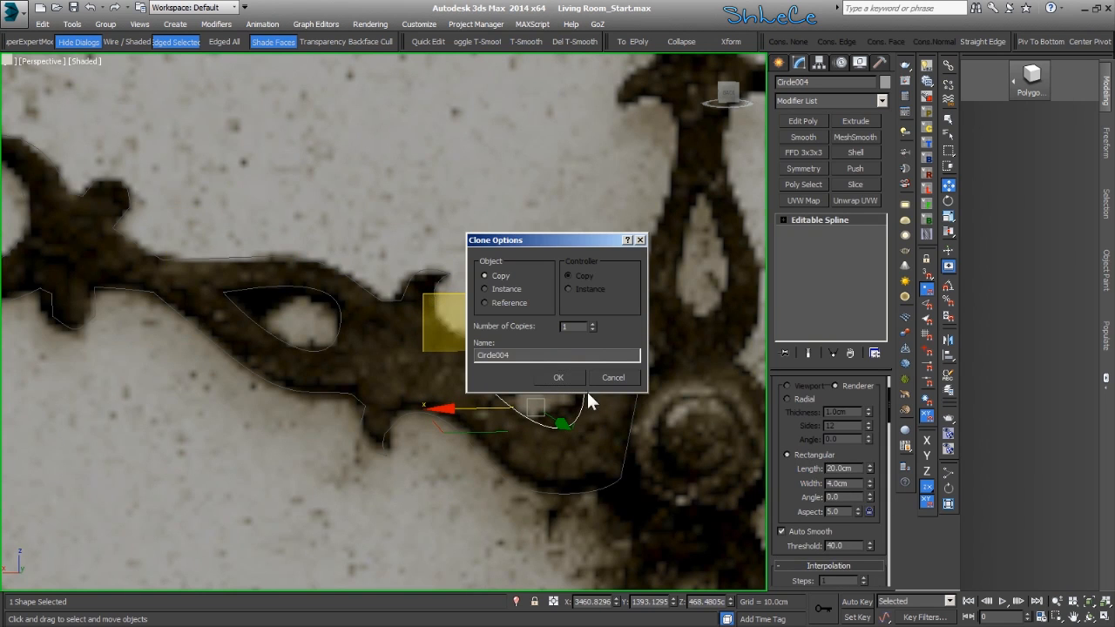
click(562, 377)
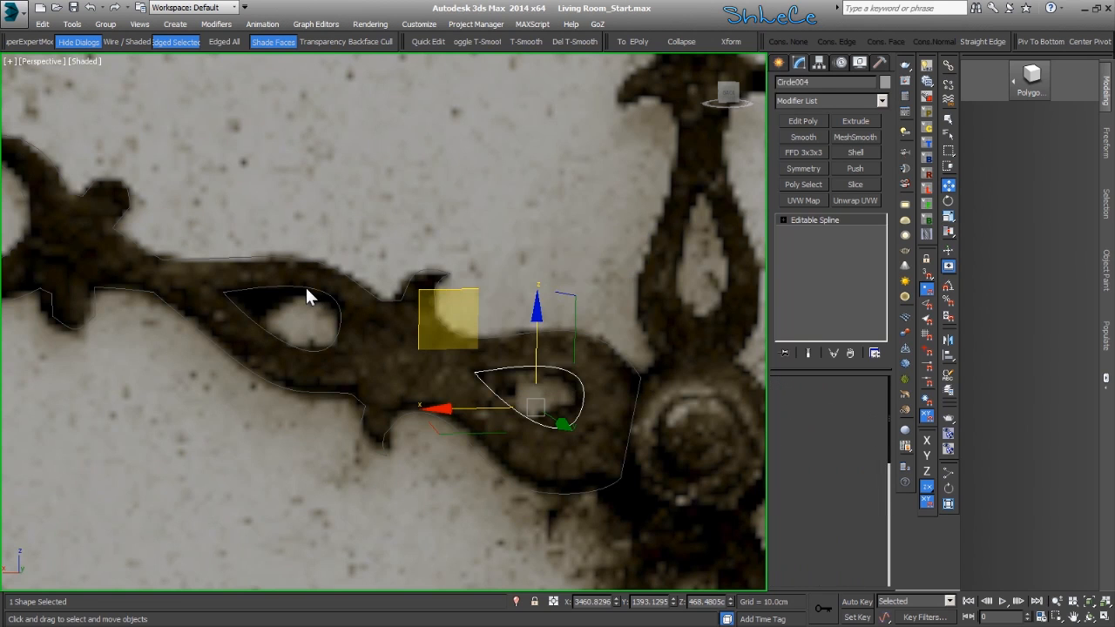
click(306, 290)
key(r)
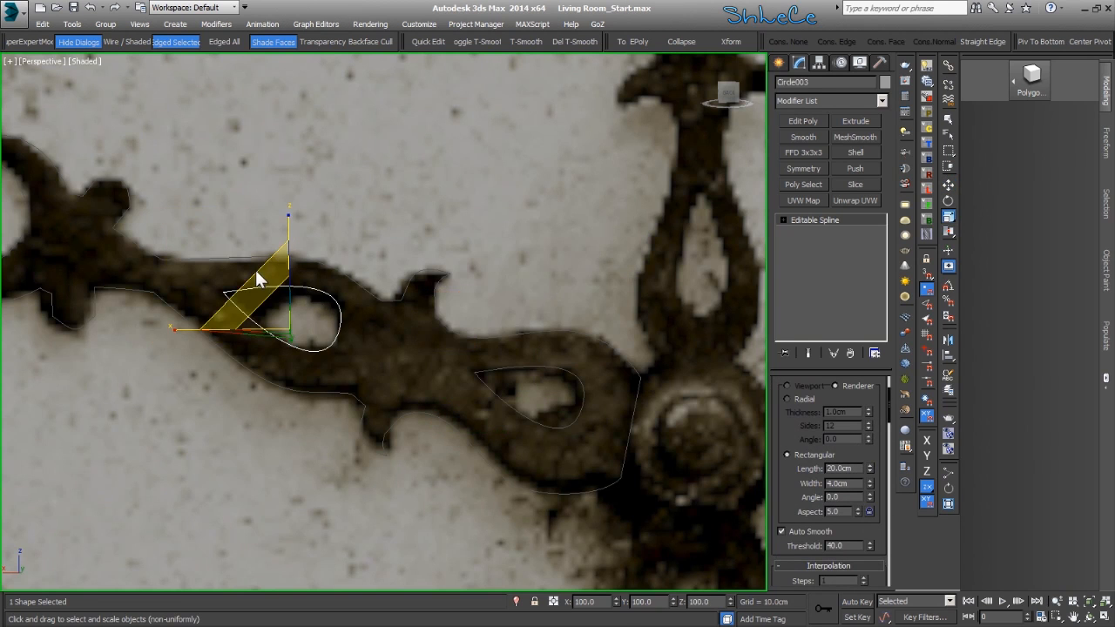
drag(254, 267, 263, 283)
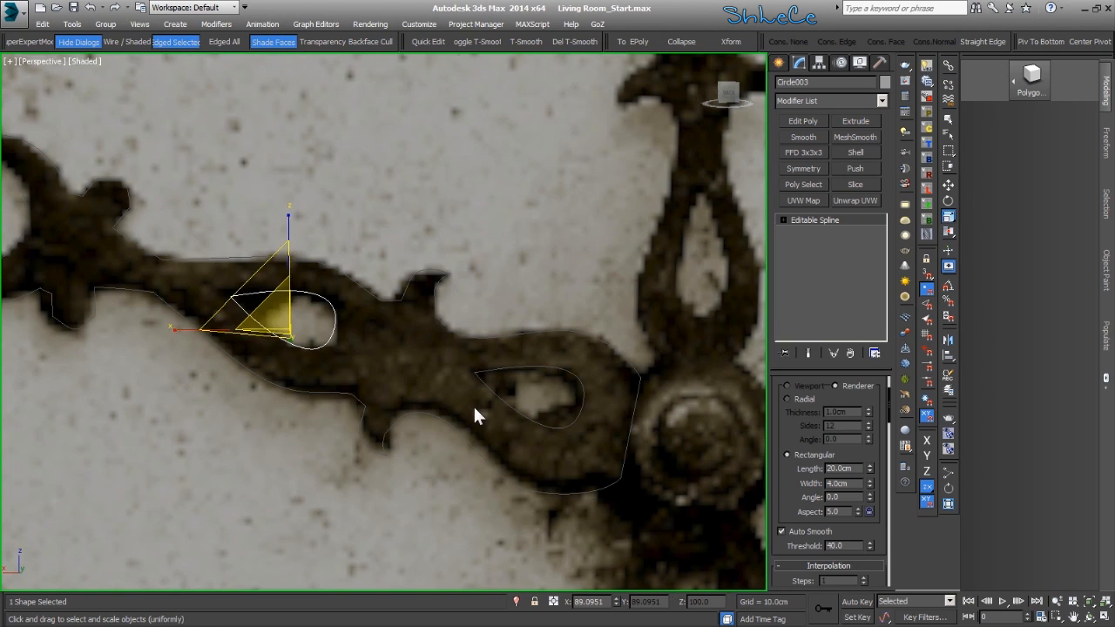
- Select the copied teardrop and nudge it slightly over the opening nearest the hub
scroll(508, 413, down, 4)
click(508, 414)
scroll(507, 413, up, 4)
key(w)
drag(414, 280, 421, 287)
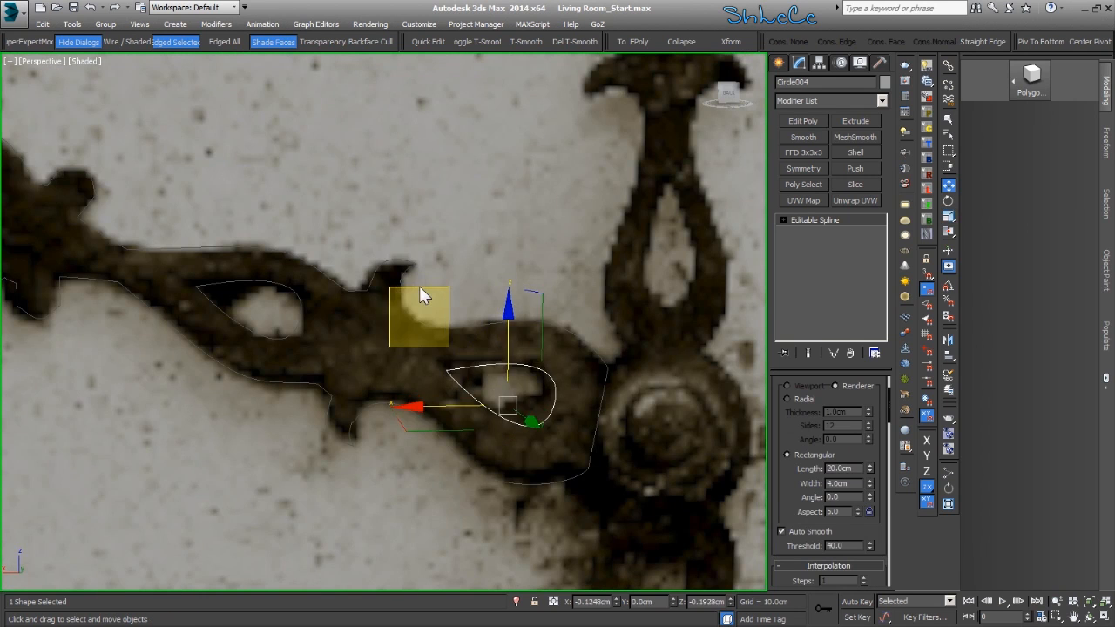
- Select the hand's outline together with its inner opening shapes and isolate them
click(462, 333)
click(461, 328)
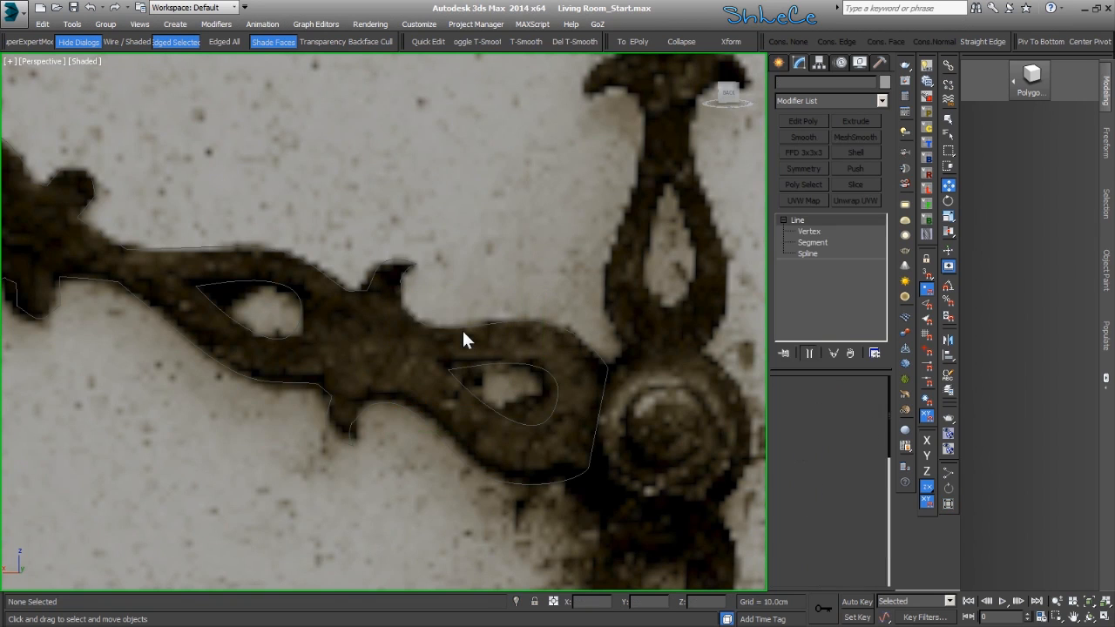
ctrl+click(477, 365)
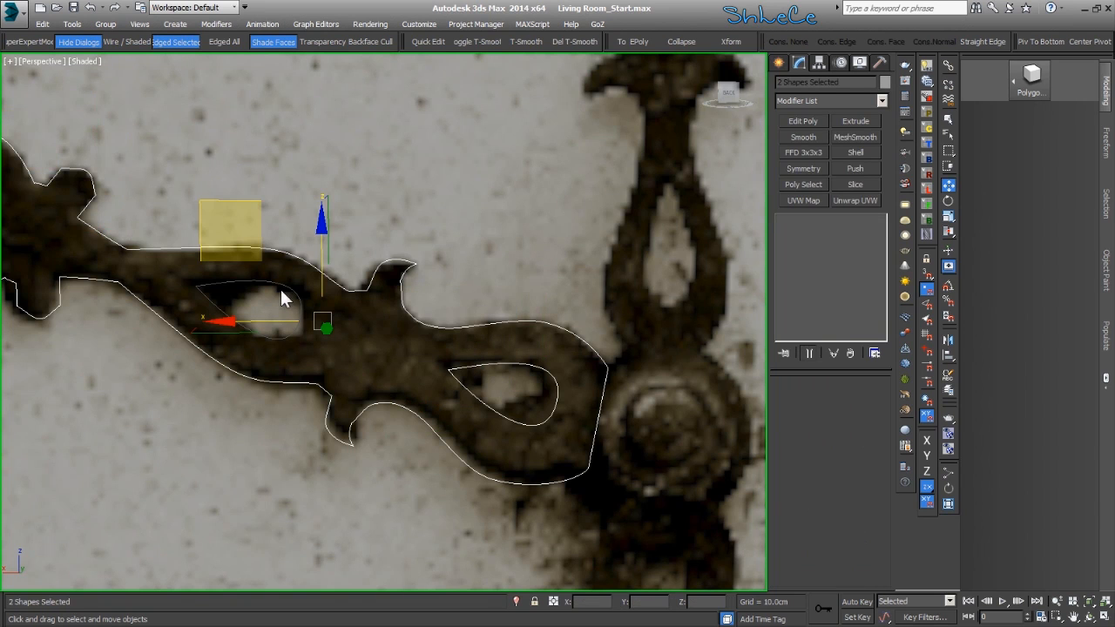
ctrl+click(283, 299)
middle_drag(87, 287, 398, 357)
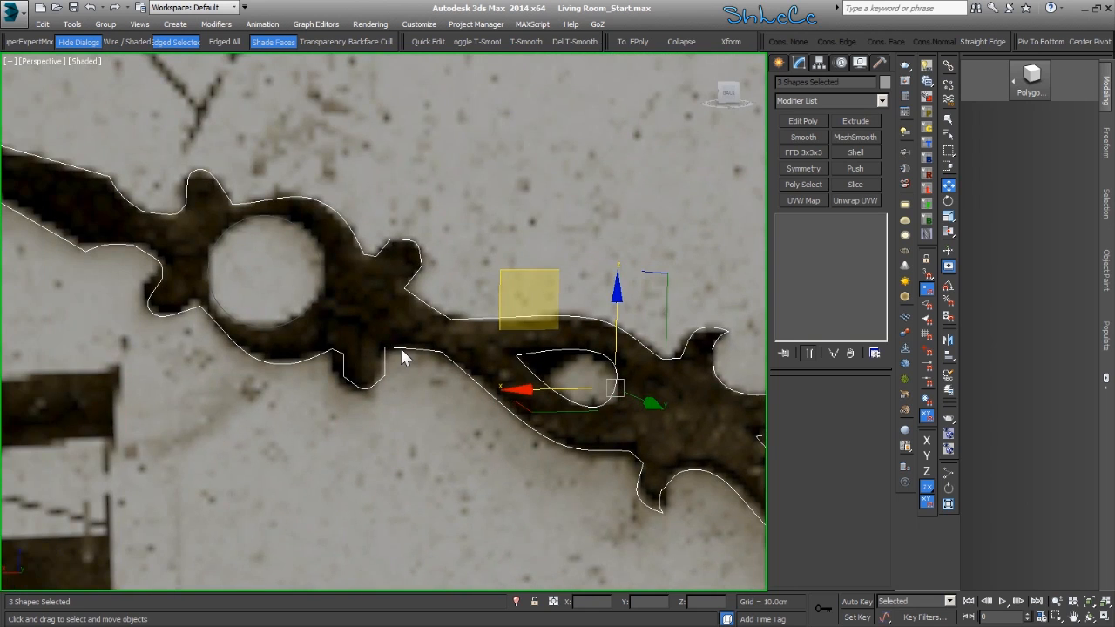
scroll(317, 251, down, 2)
scroll(317, 251, down, 4)
- Attach Circle002, Circle003 and Circle004 to the hand's outline with Attach Multiple
click(574, 216)
drag(558, 383, 562, 388)
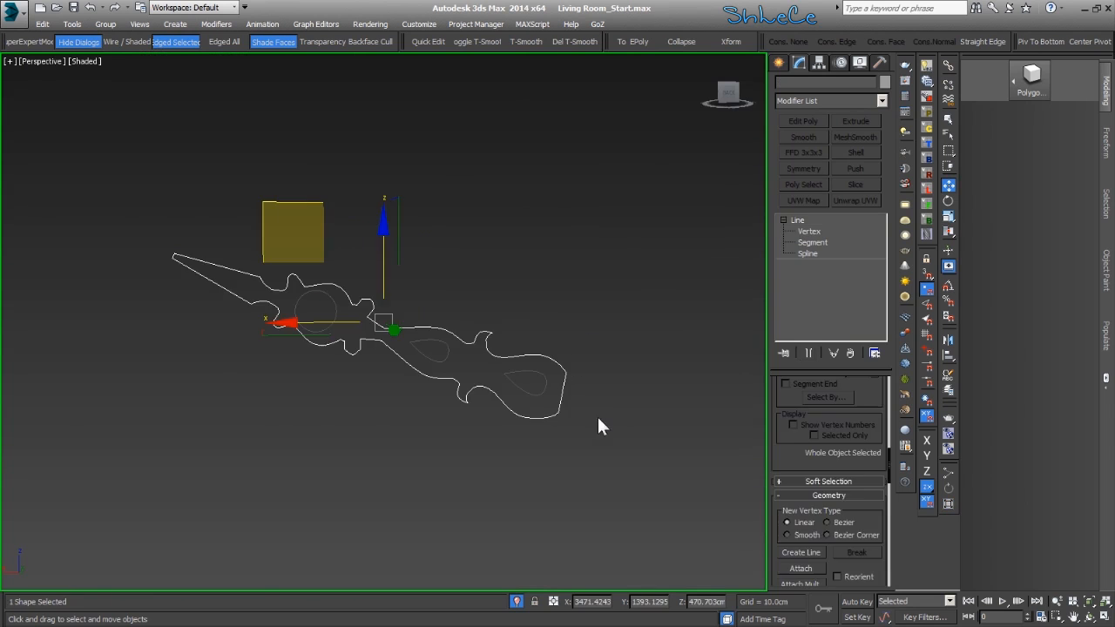
scroll(570, 379, up, 3)
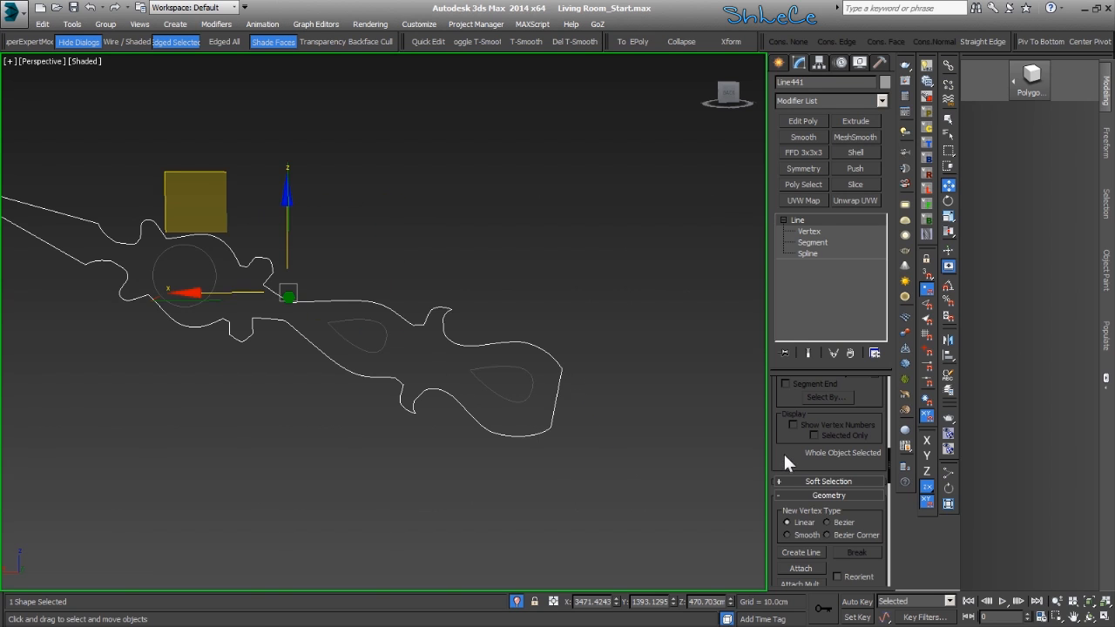
scroll(785, 454, down, 3)
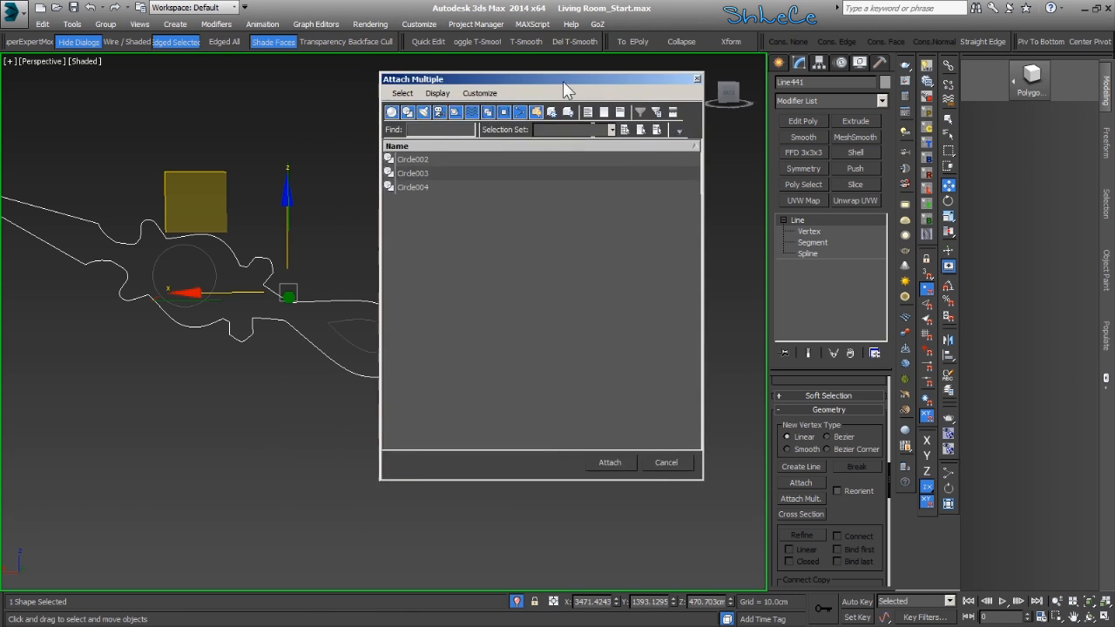
drag(455, 172, 436, 249)
click(622, 477)
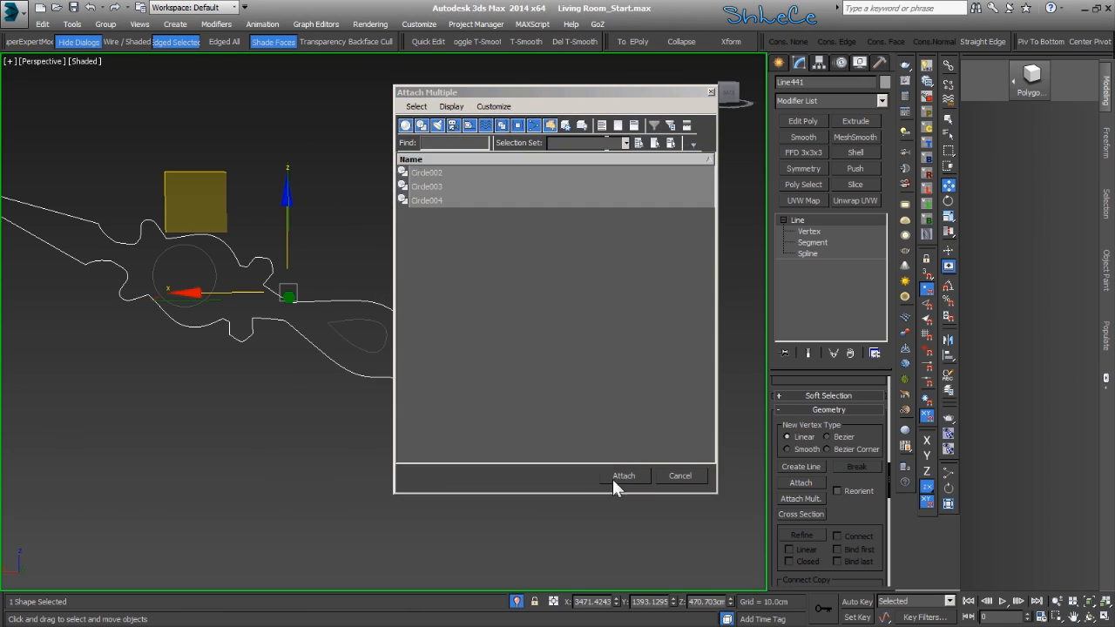
middle_drag(608, 387, 712, 317)
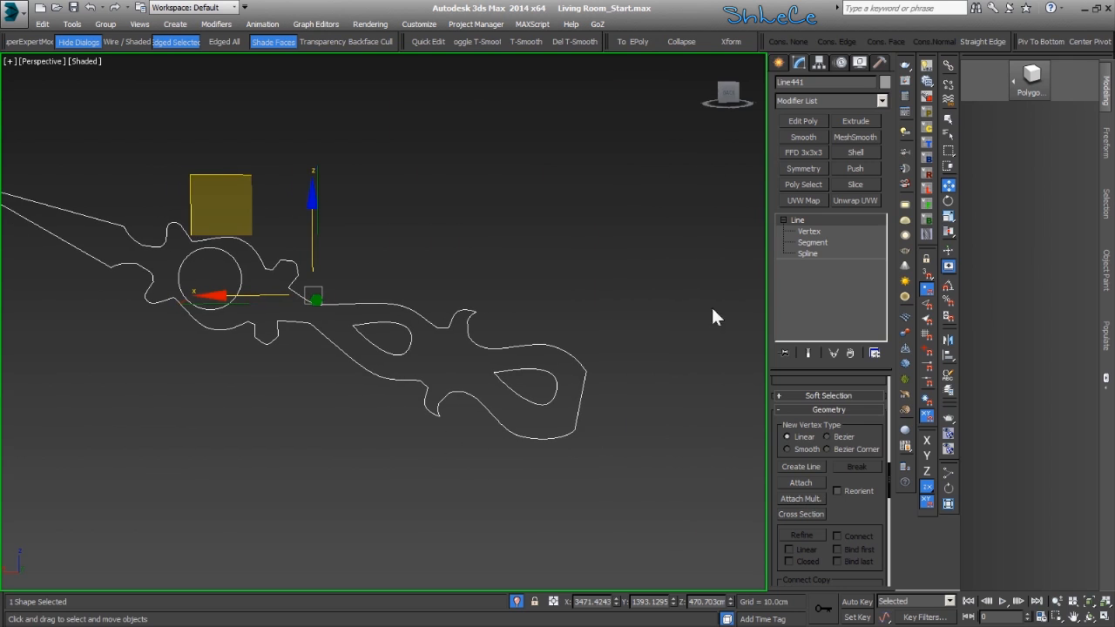
- Try an Extrude modifier on the combined hand spline, inspect its caps in isolation, and remove the modifier
click(843, 231)
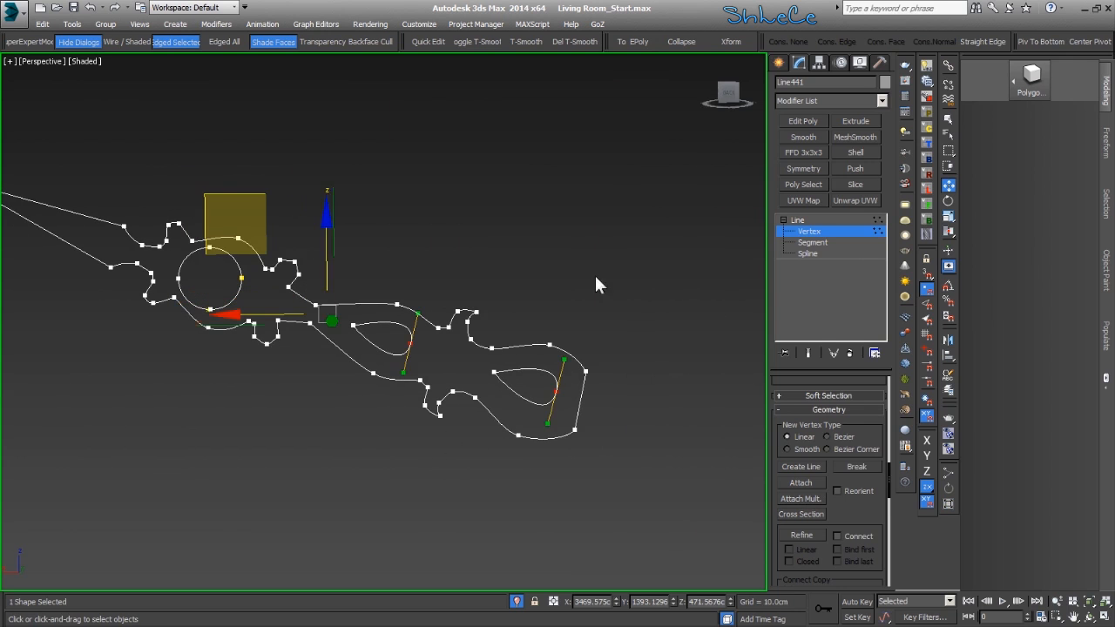
click(829, 232)
click(516, 601)
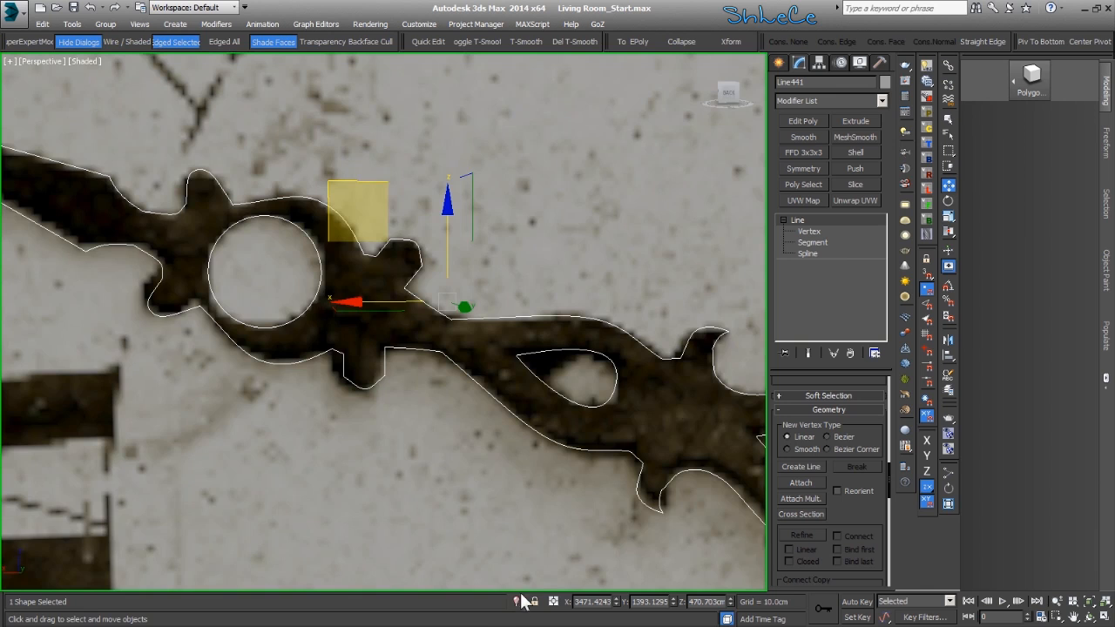
click(857, 120)
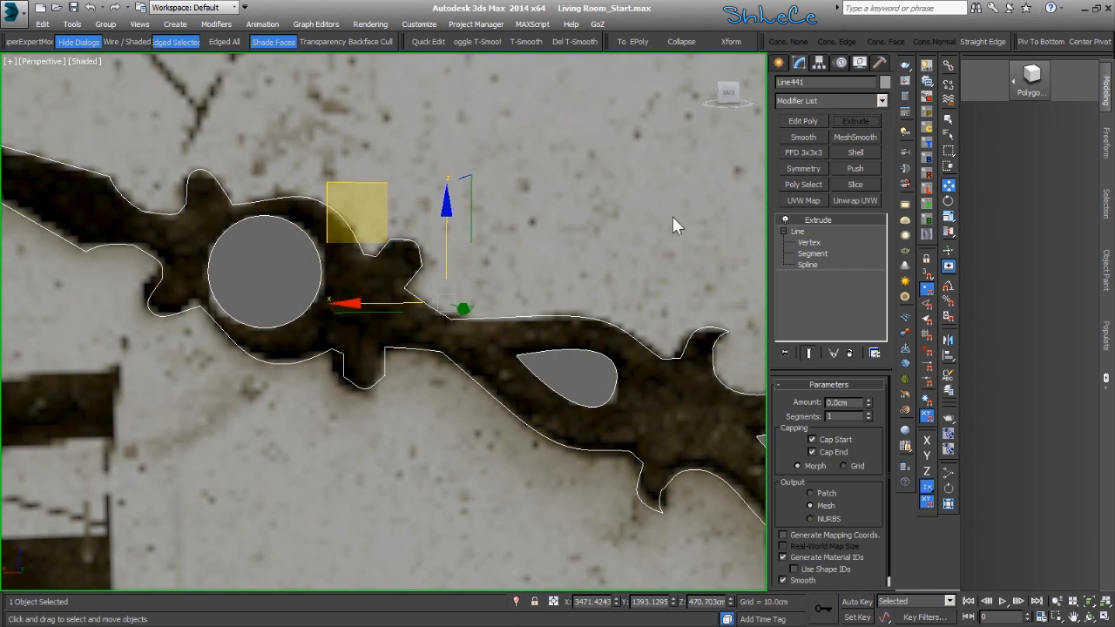
scroll(488, 353, up, 3)
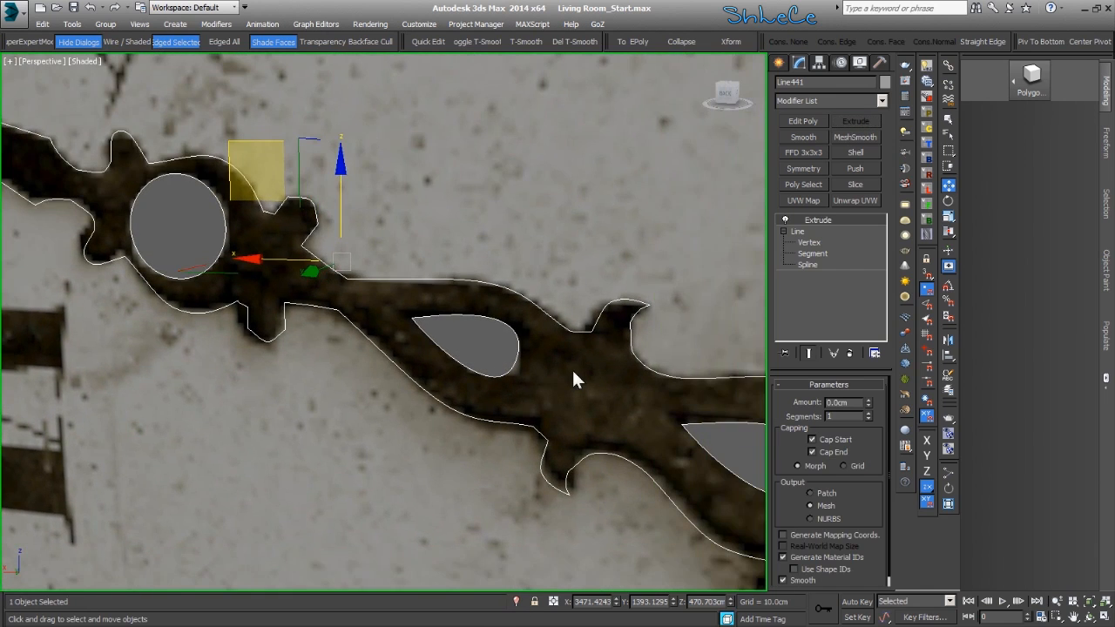
key(alt+q)
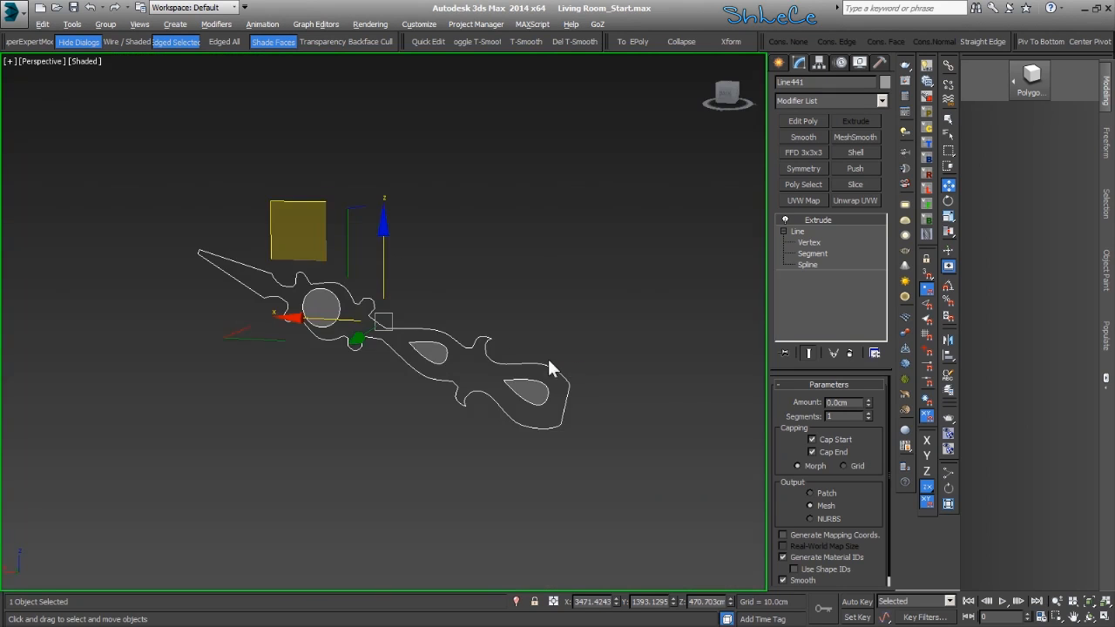
scroll(427, 357, up, 5)
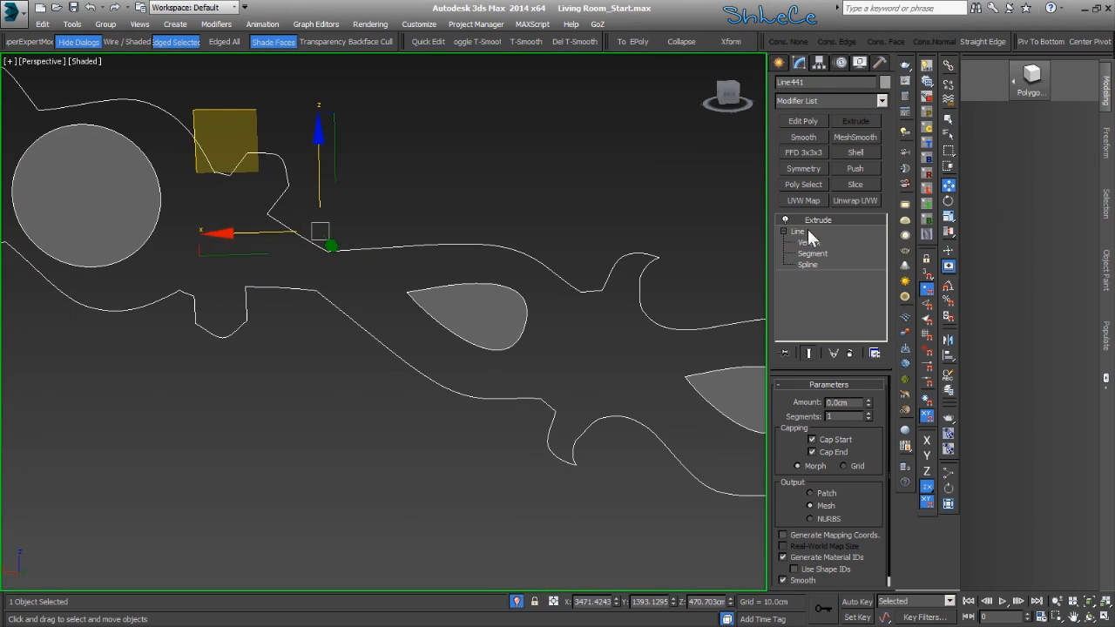
click(849, 352)
- Show the combined hand spline's vertices and examine the two corner vertices at its wide end
middle_drag(525, 340, 546, 347)
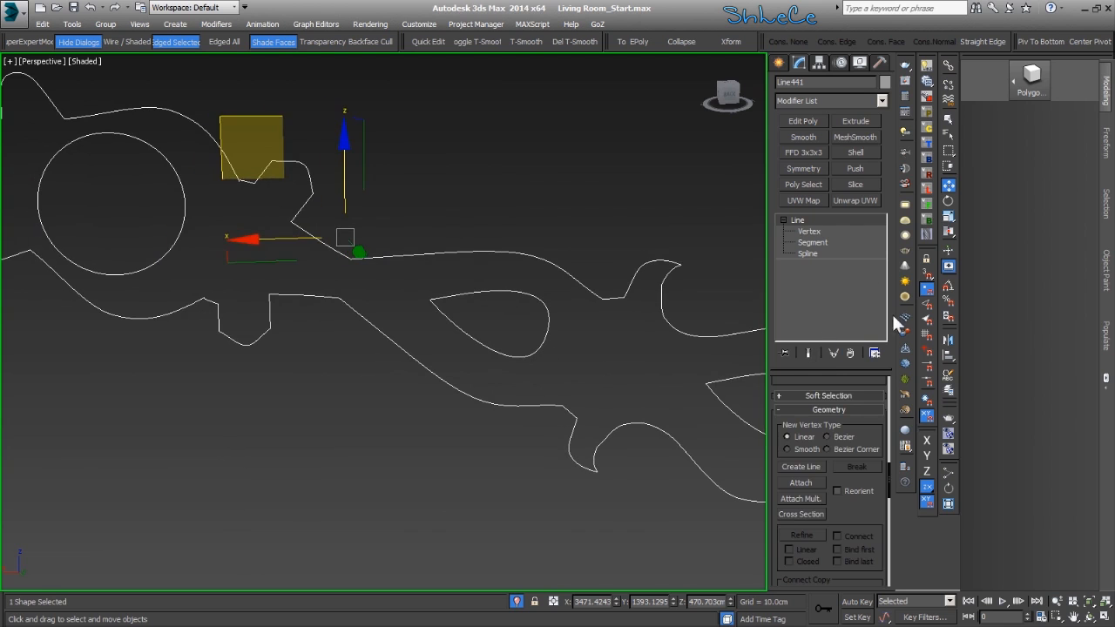
click(827, 231)
scroll(450, 298, down, 3)
middle_drag(468, 312, 607, 388)
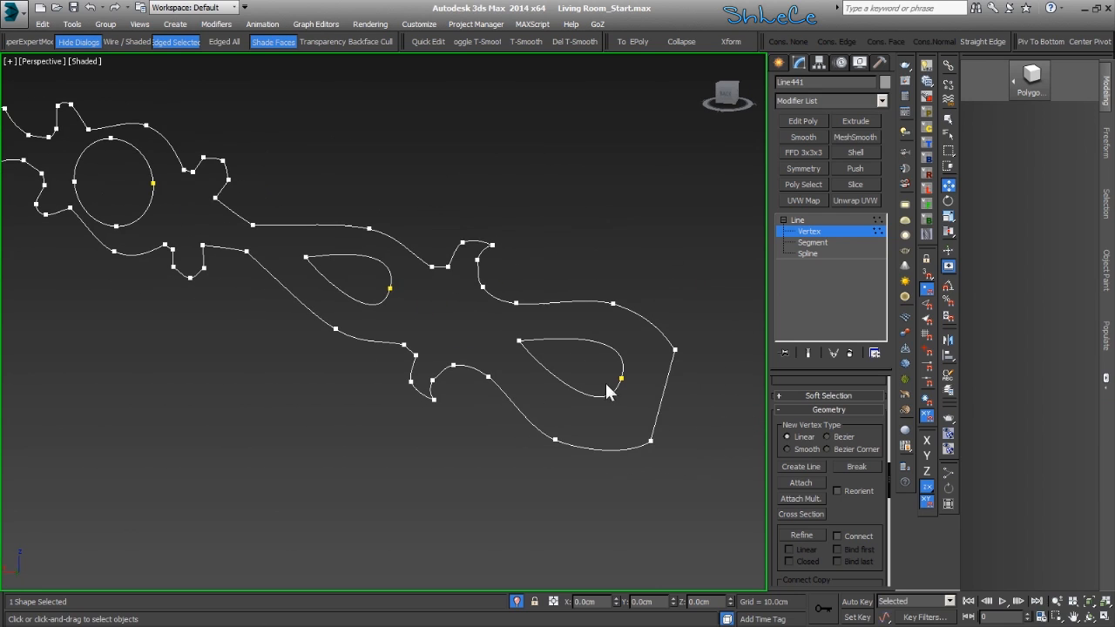
click(675, 350)
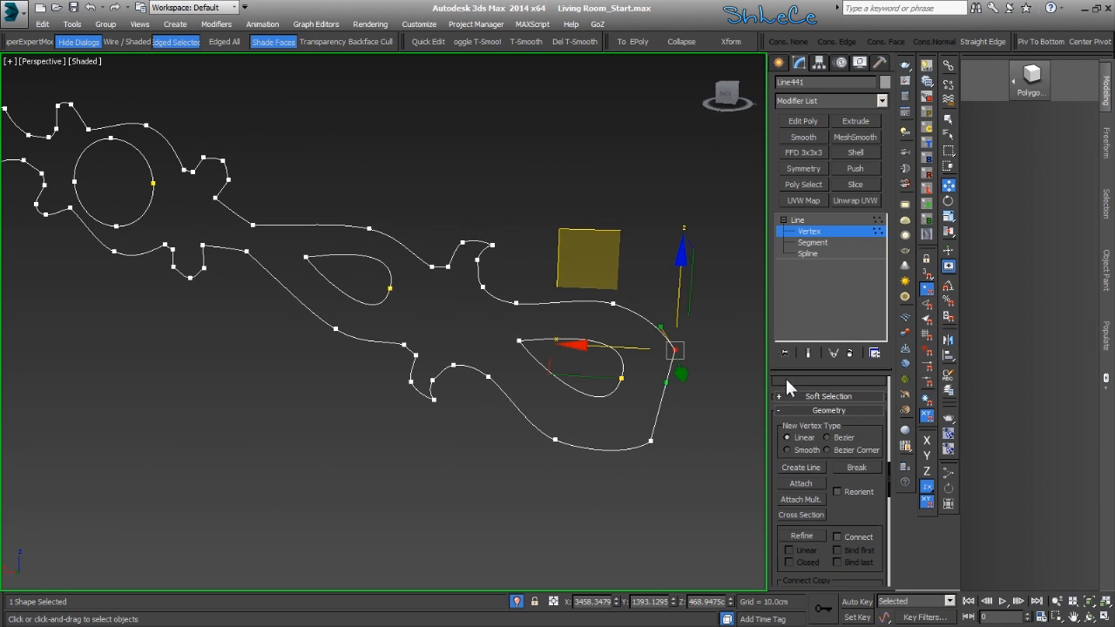
scroll(786, 388, up, 2)
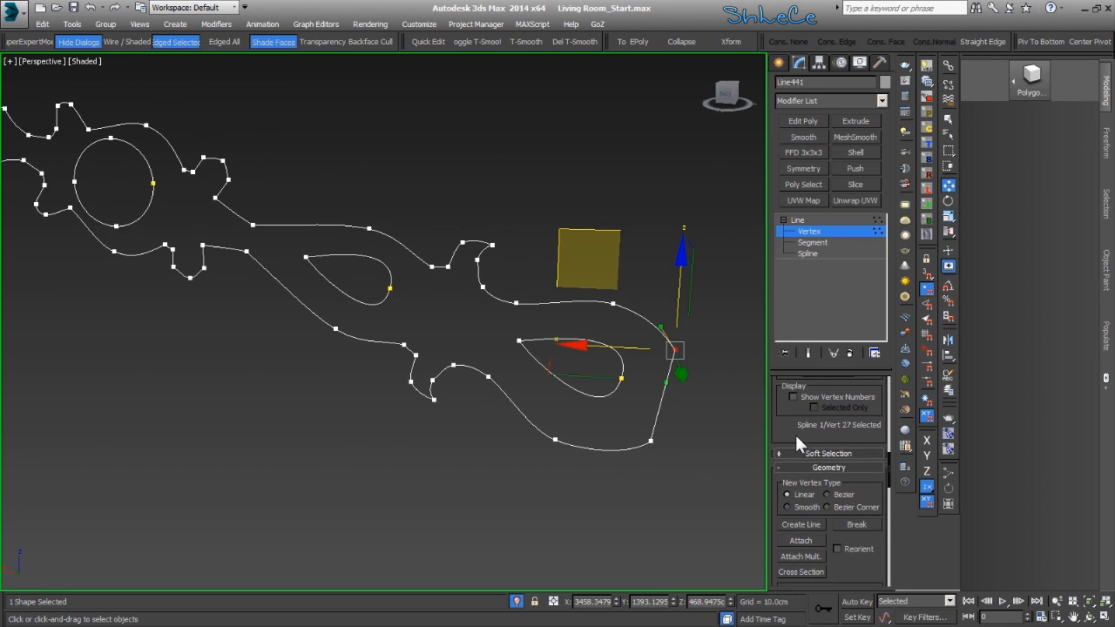
click(650, 440)
- Examine the vertices at the hand's narrow tip up close for stray or overlapping points
middle_drag(400, 371, 379, 361)
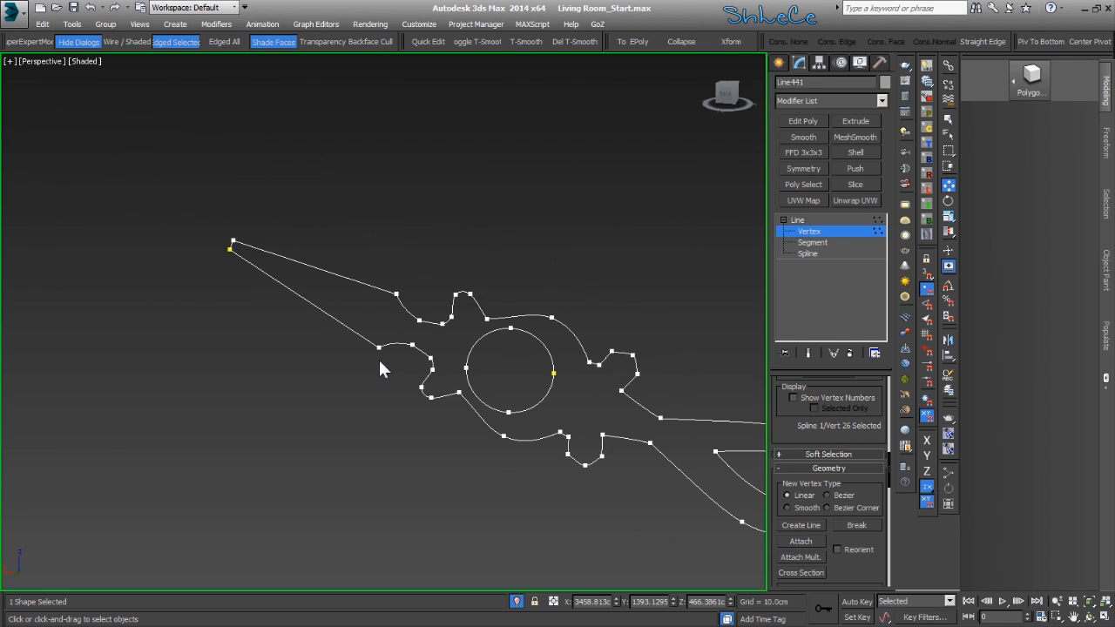
drag(232, 239, 280, 209)
scroll(225, 255, up, 2)
scroll(224, 279, up, 3)
middle_drag(226, 273, 226, 281)
click(258, 245)
click(288, 169)
click(299, 179)
click(290, 172)
drag(178, 93, 138, 130)
right_click(138, 129)
click(311, 276)
- Check the hand spline's vertices along its length, edge-on and in the Front view for misalignment
scroll(311, 275, down, 2)
middle_drag(372, 322, 232, 324)
scroll(618, 392, down, 3)
middle_drag(631, 402, 376, 303)
scroll(462, 340, up, 2)
mouse_move(572, 402)
middle_down()
mouse_move(406, 333)
mouse_move(546, 393)
mouse_move(427, 332)
middle_up()
mouse_move(702, 442)
middle_down()
mouse_move(487, 401)
mouse_move(410, 406)
mouse_move(605, 316)
mouse_move(530, 356)
mouse_move(536, 347)
middle_up()
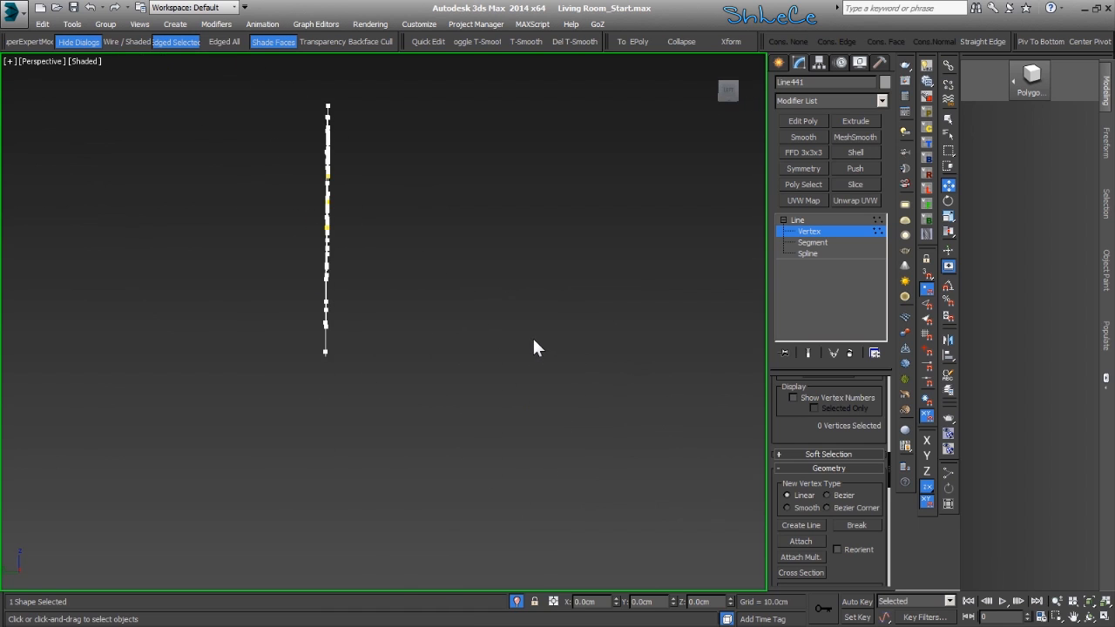
key(f)
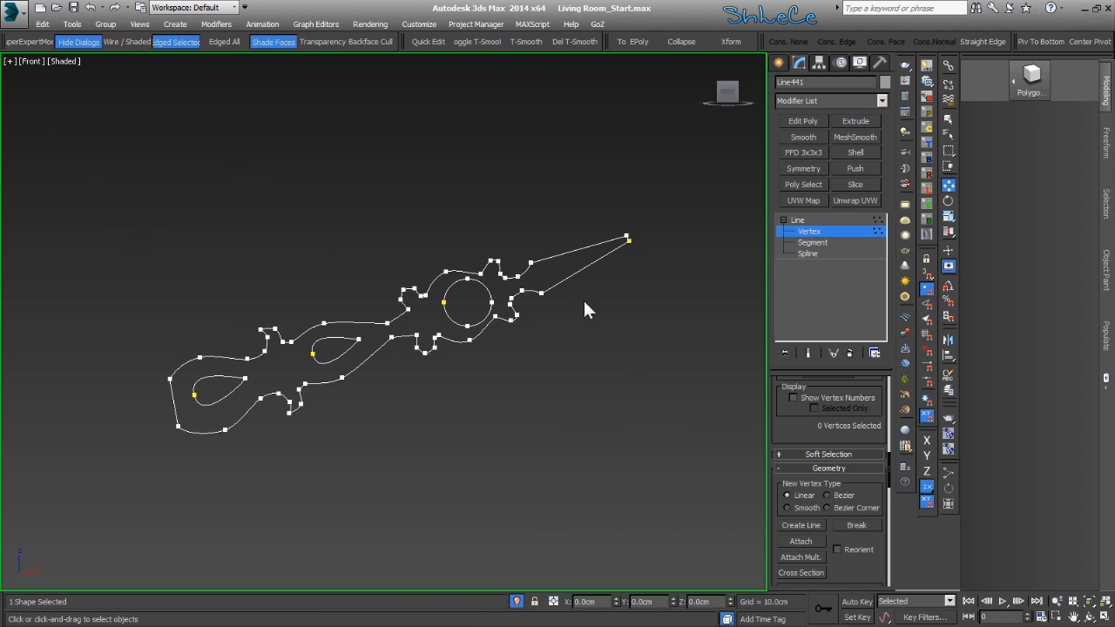
middle_drag(521, 180, 668, 321)
key(p)
scroll(514, 375, up, 6)
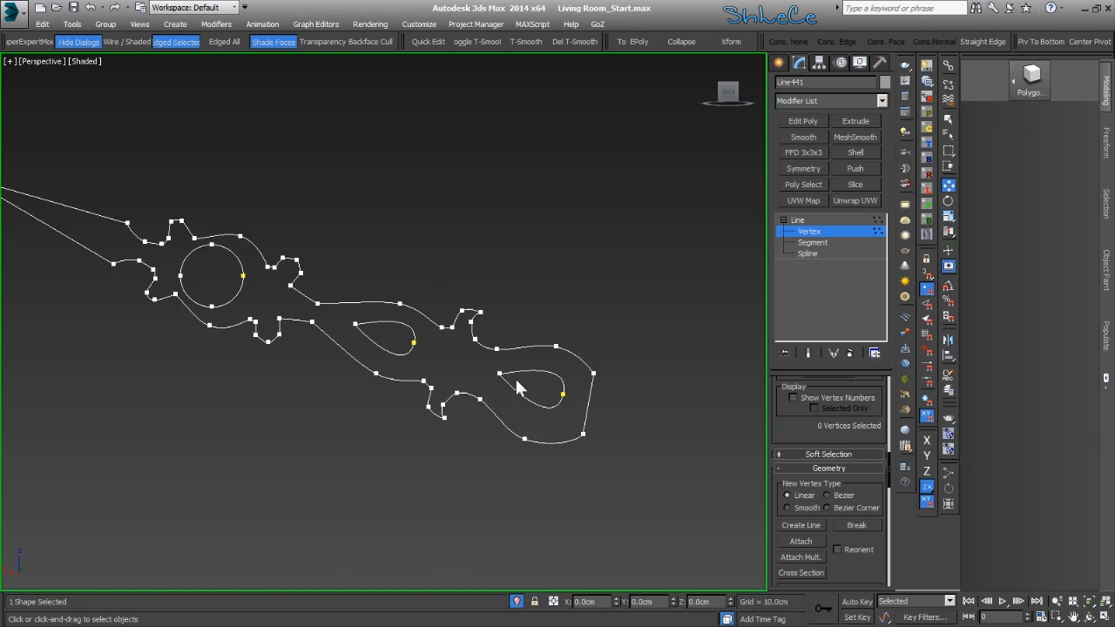
- Select the two teardrop splines and the circle spline and detach them from the hand's outline
click(814, 253)
drag(494, 381, 494, 381)
middle_drag(494, 381, 538, 366)
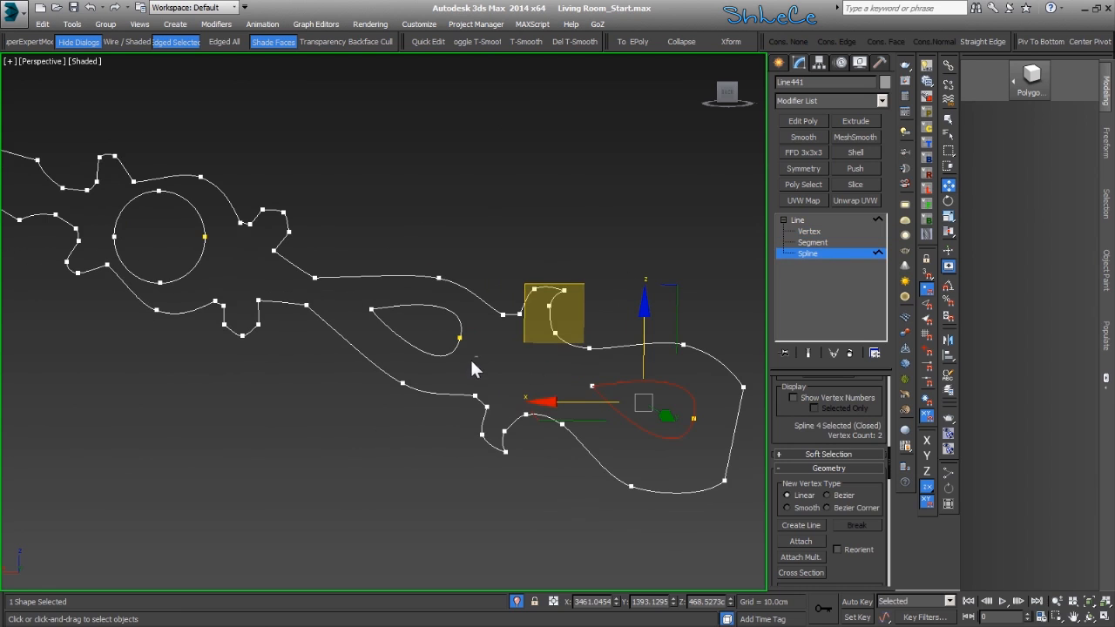
ctrl+click(451, 338)
middle_drag(451, 338, 514, 394)
ctrl+click(344, 305)
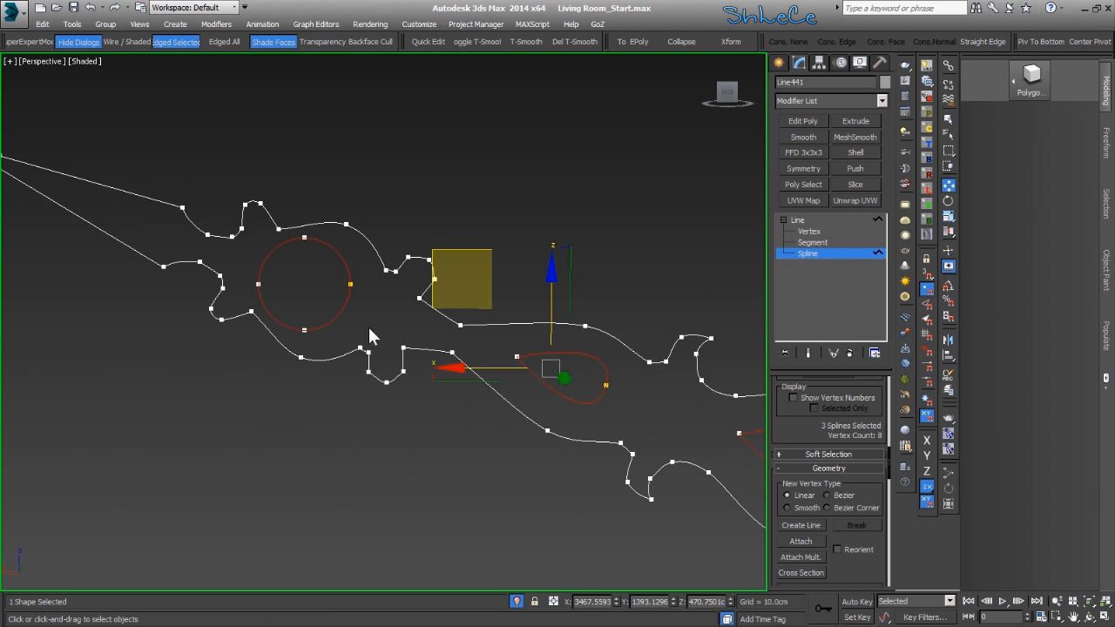
scroll(863, 552, down, 4)
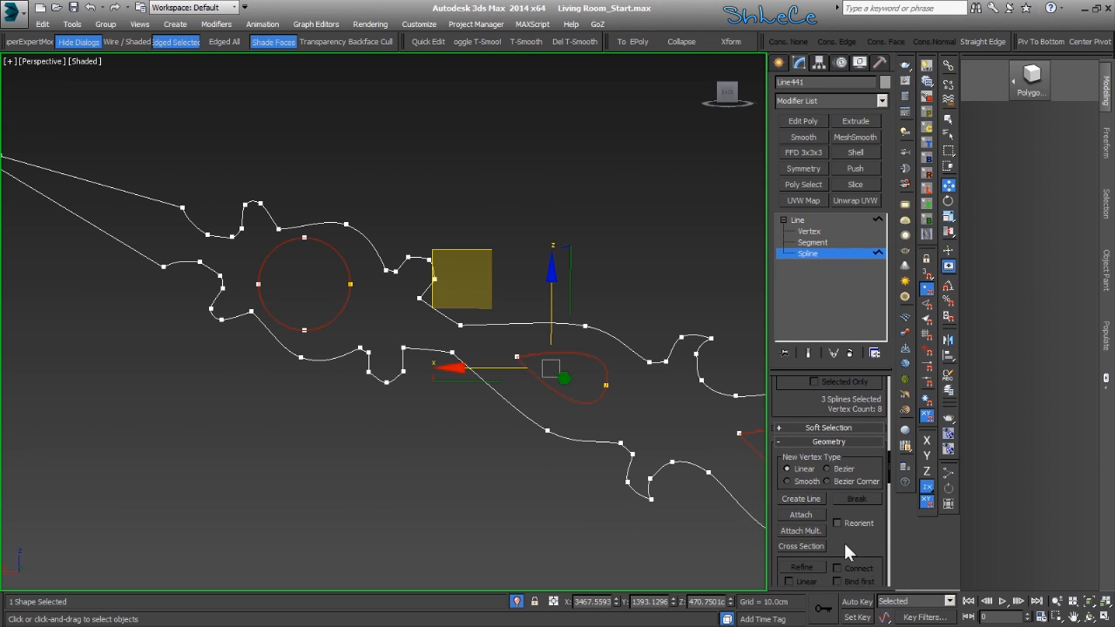
scroll(864, 518, down, 10)
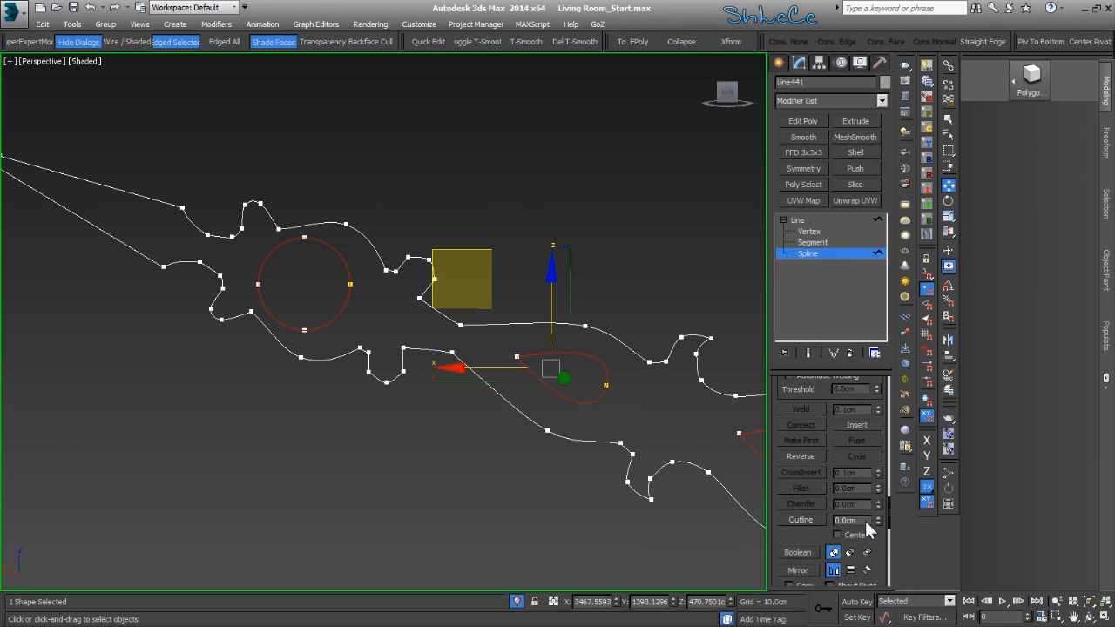
scroll(856, 535, down, 3)
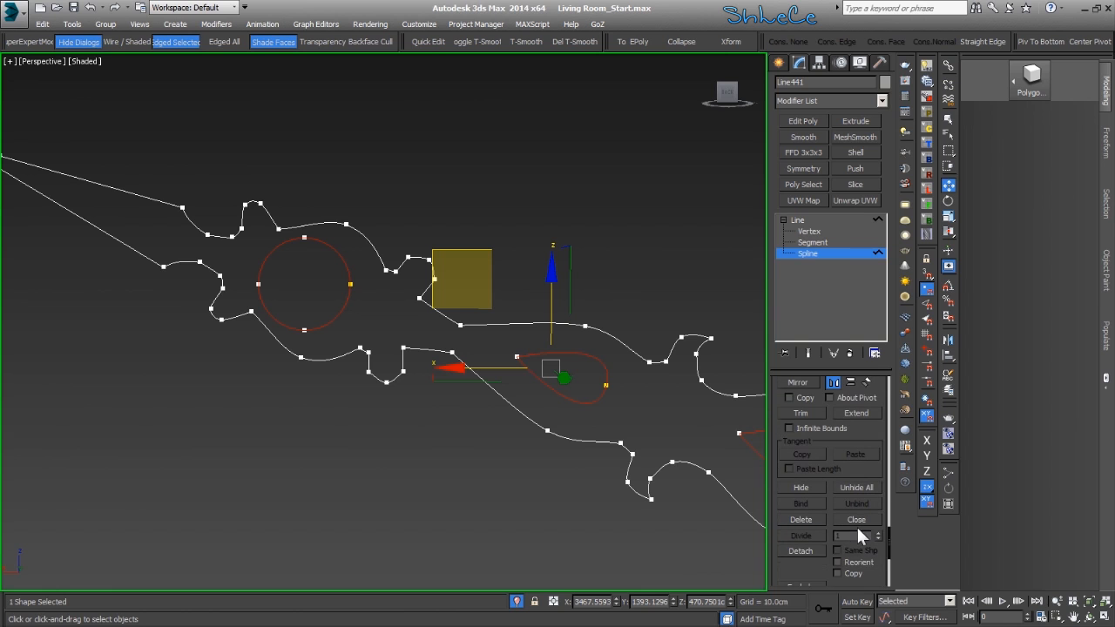
click(812, 546)
click(601, 321)
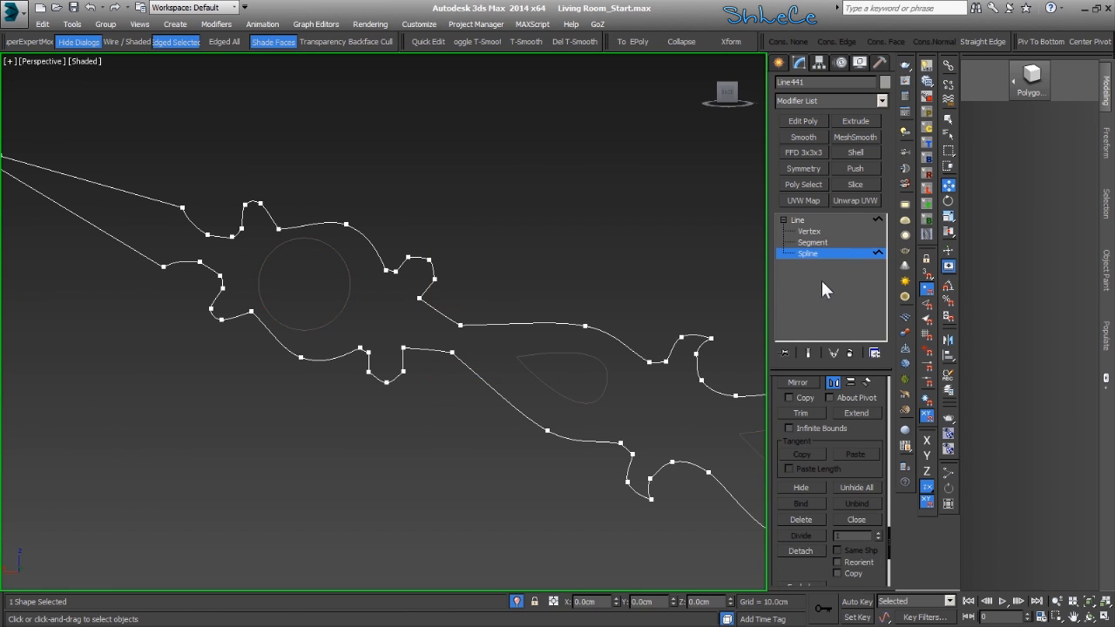
click(812, 254)
click(585, 331)
click(583, 324)
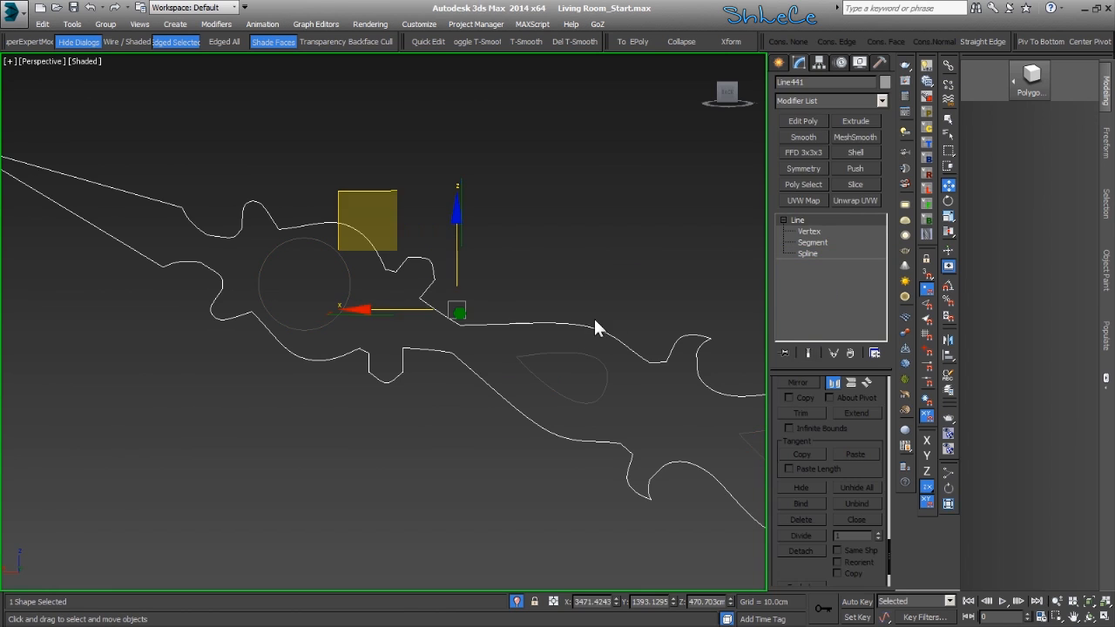
- Try an Extrude modifier on the outline alone, then undo the test and restore the attached openings
click(854, 122)
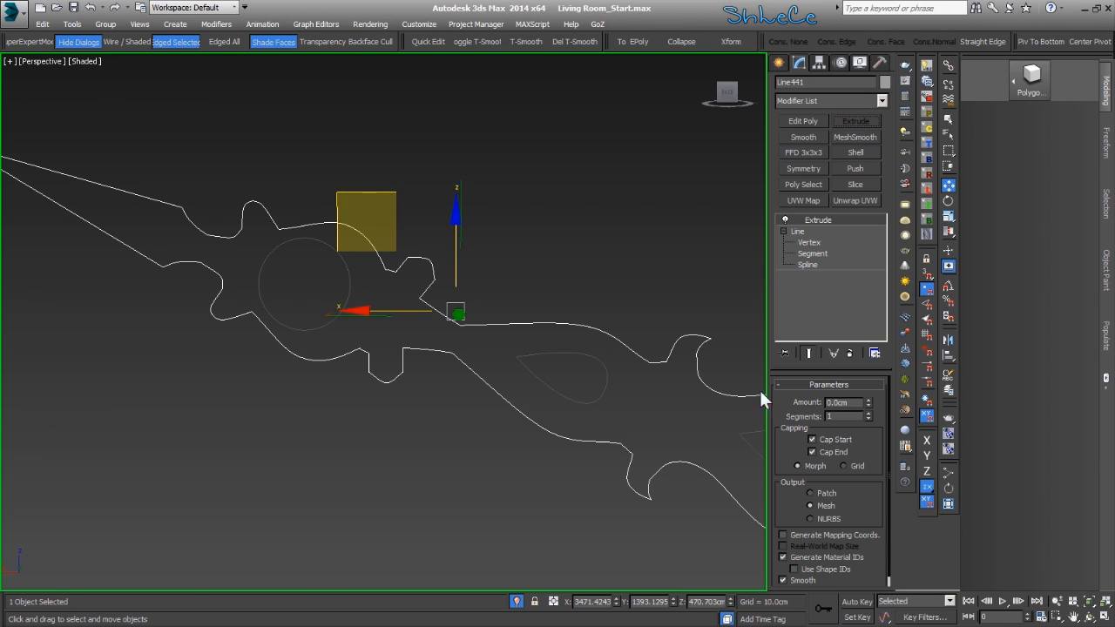
drag(868, 402, 867, 381)
alt+middle_drag(536, 364, 558, 404)
scroll(511, 392, down, 4)
scroll(525, 398, up, 5)
scroll(556, 414, up, 4)
scroll(548, 404, down, 4)
key(ctrl+z)
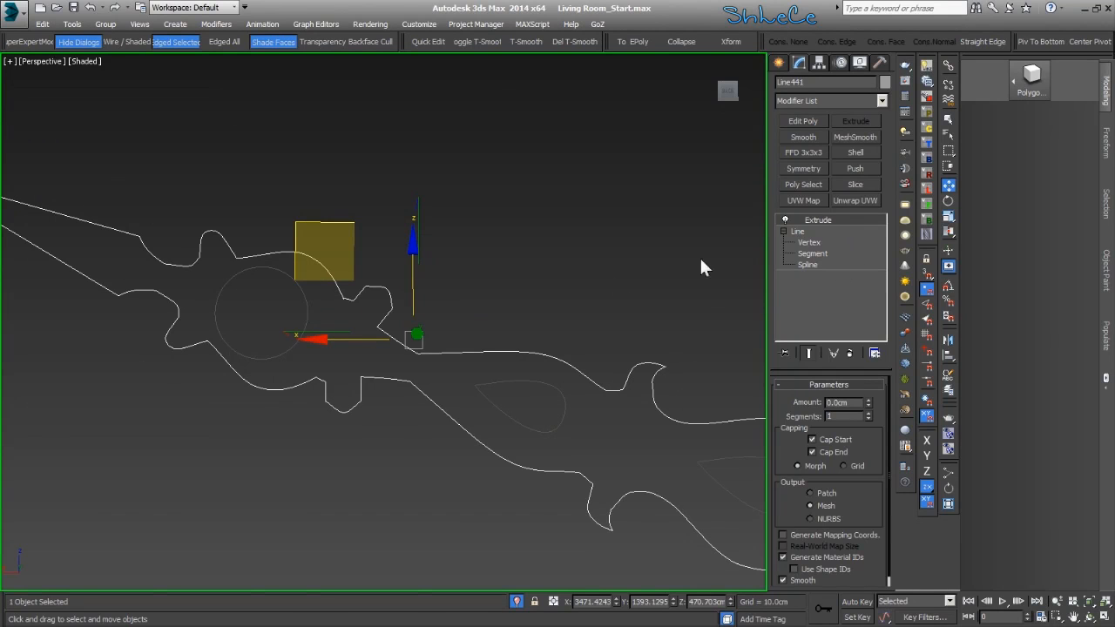
click(849, 352)
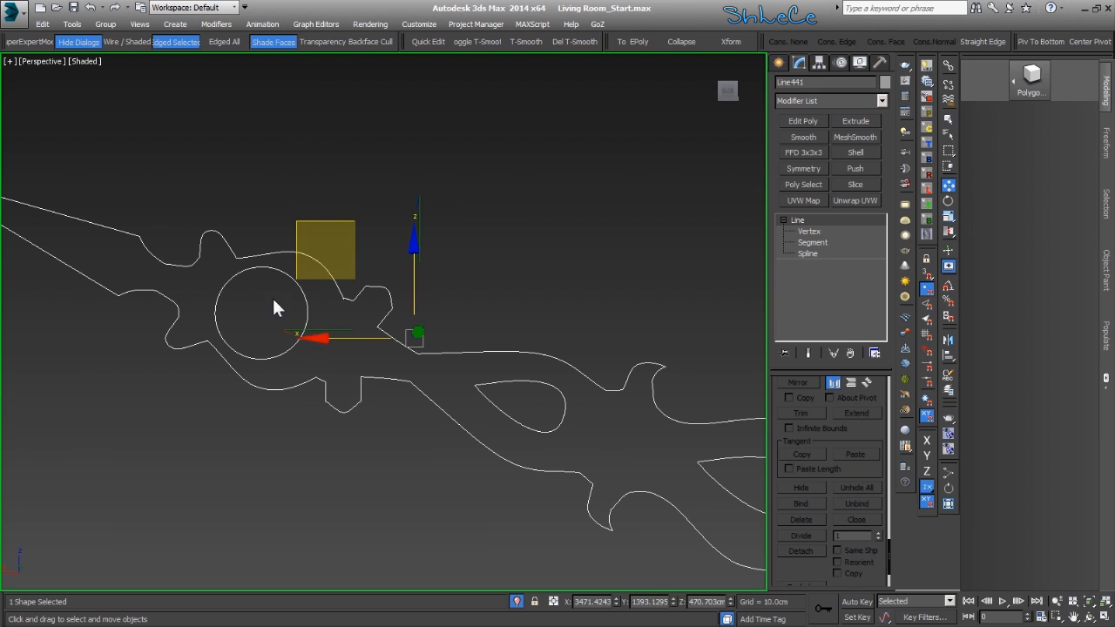
- Select all vertices of the combined hand spline and open the Transform Type-In
alt+middle_drag(313, 305, 307, 324)
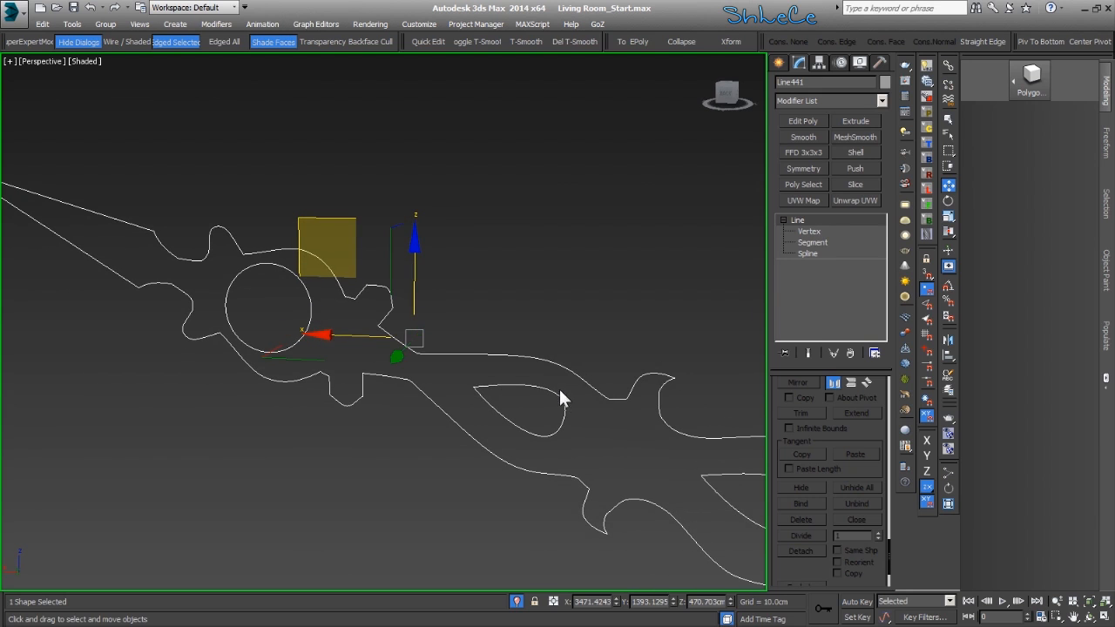
alt+middle_drag(563, 385, 547, 393)
click(808, 232)
middle_drag(508, 358, 455, 396)
key(ctrl+a)
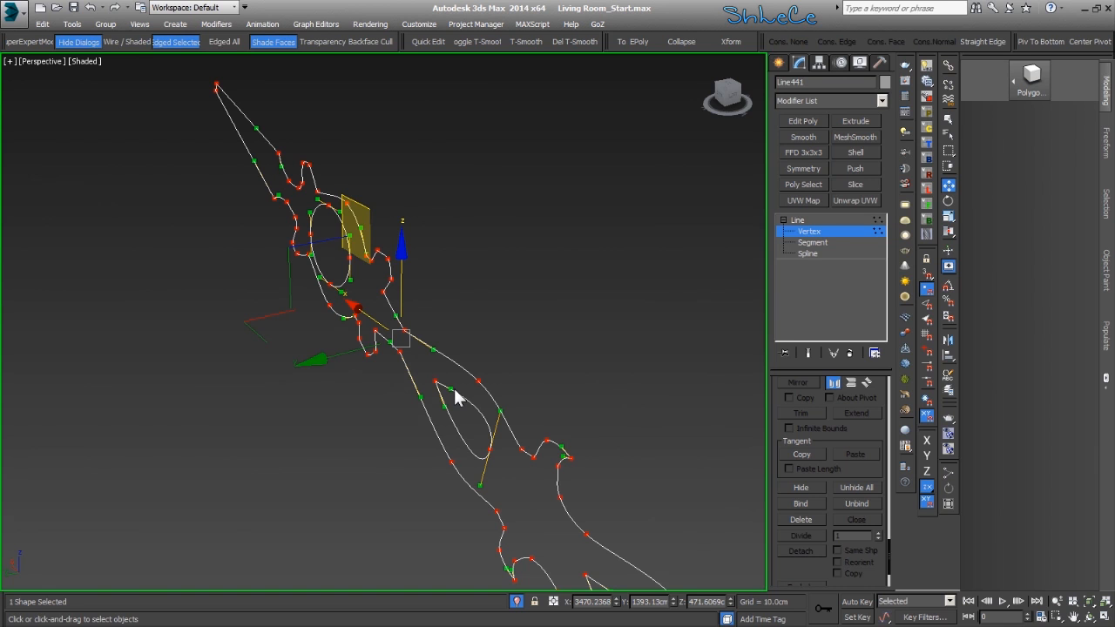
key(F12)
drag(827, 62, 598, 139)
alt+middle_drag(443, 305, 428, 316)
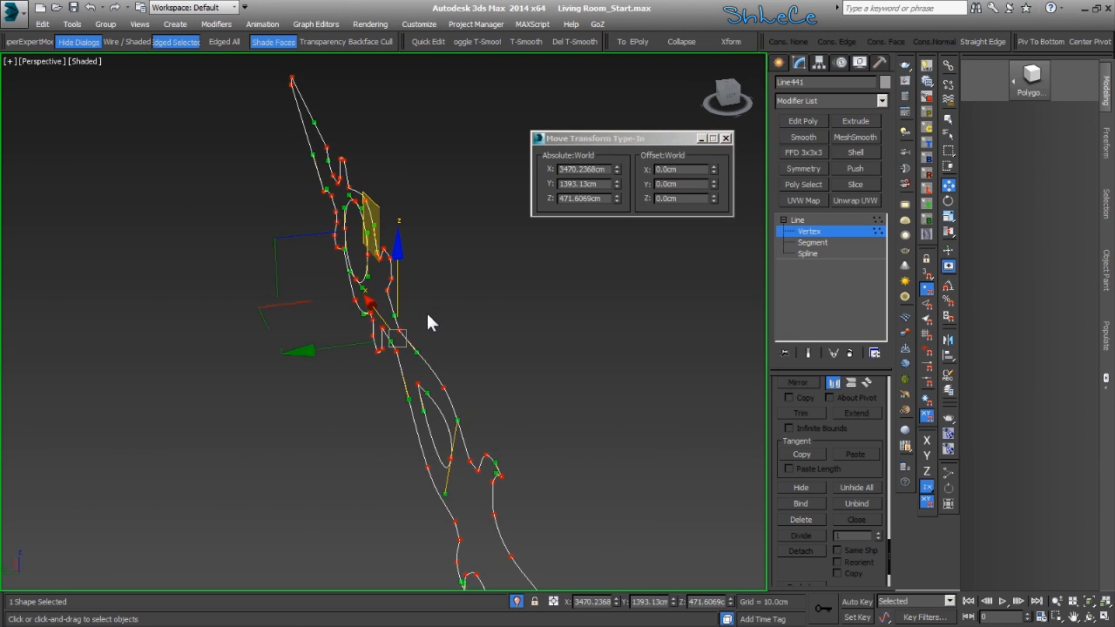
- Use Scale constrained to the Y axis with offset value entry to flatten the selected vertices onto one plane
key(r)
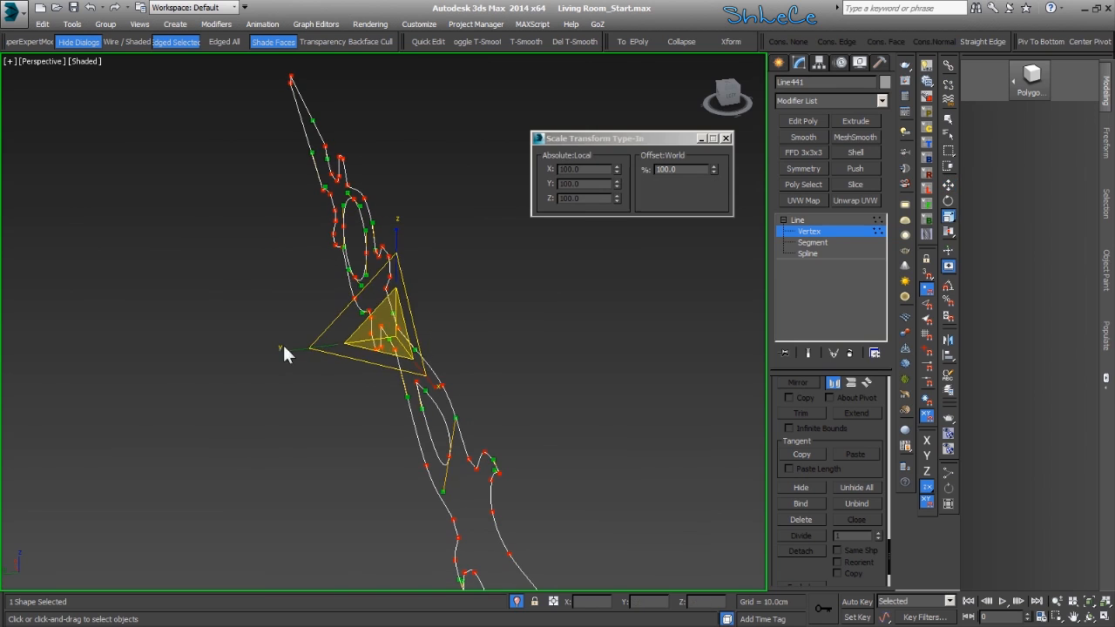
alt+middle_drag(447, 349, 534, 291)
key(F6)
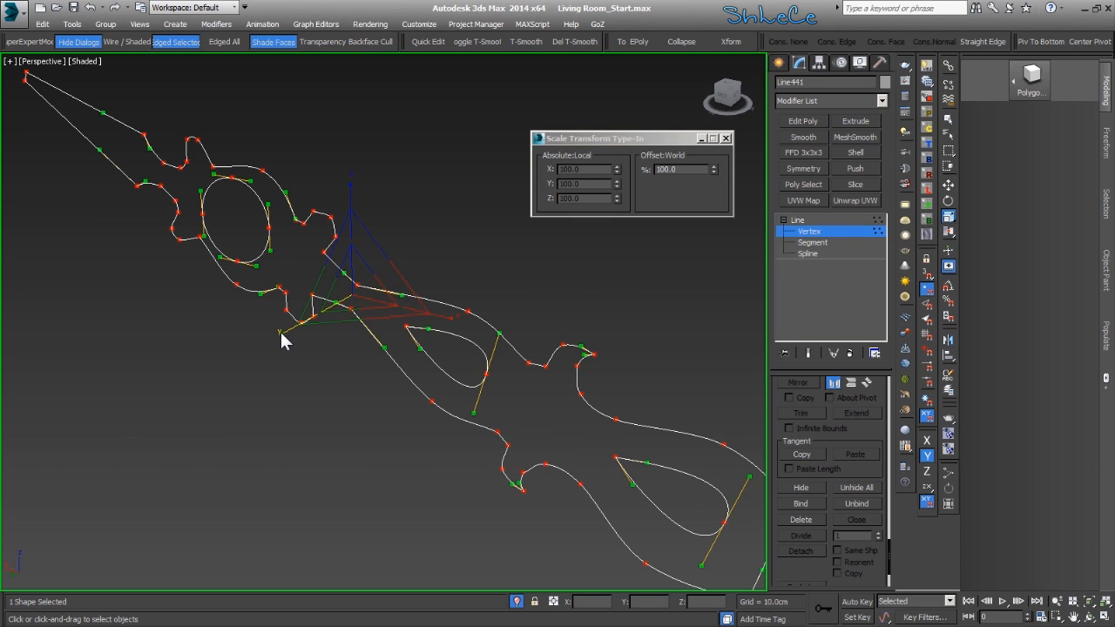
key(x)
click(553, 601)
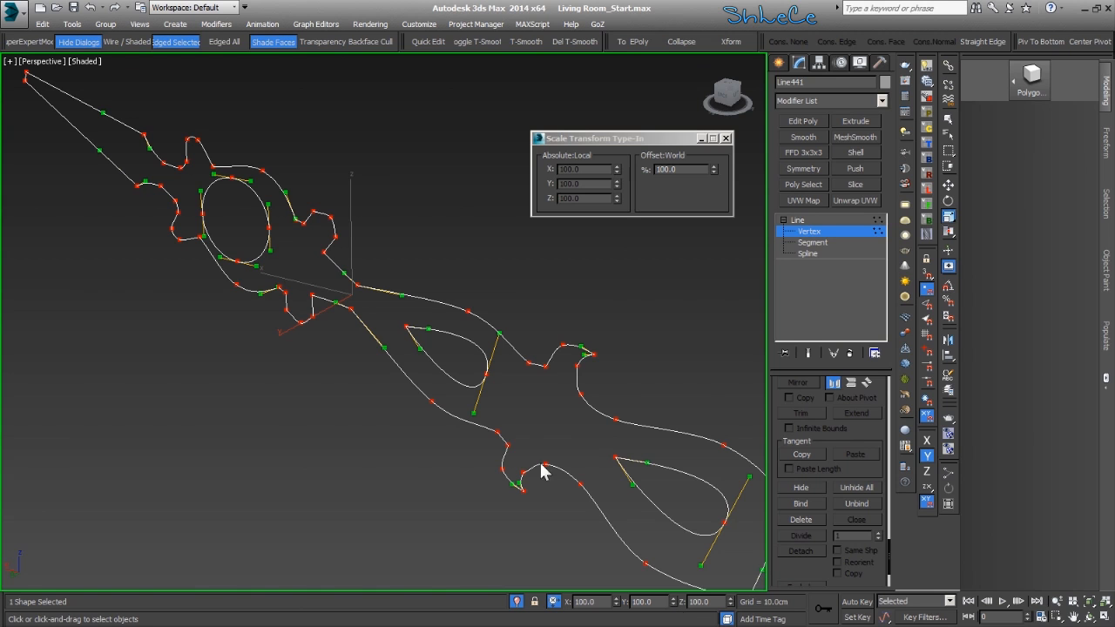
scroll(428, 361, up, 2)
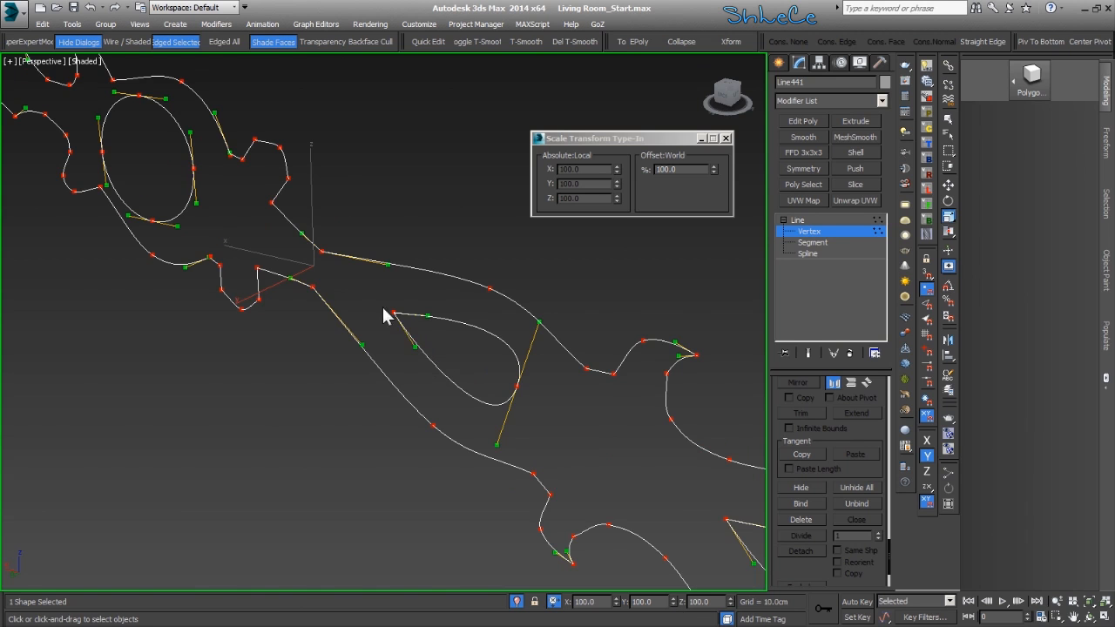
scroll(346, 261, up, 2)
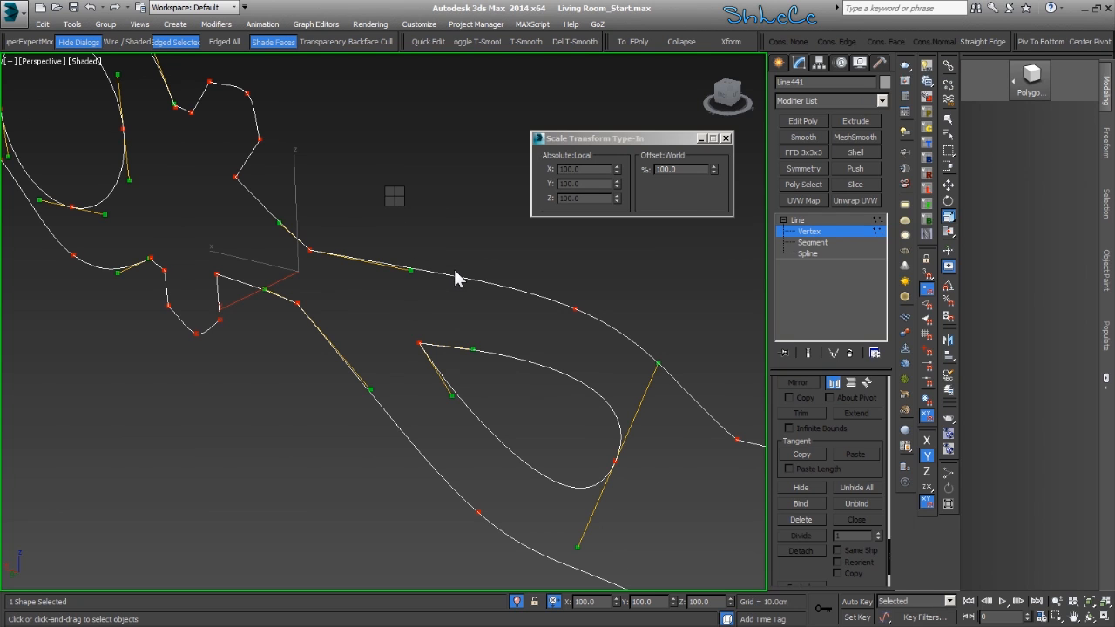
- Check the hand spline's Z dimension in Object Properties and close the Scale Transform Type-In
key(alt+Return)
click(446, 121)
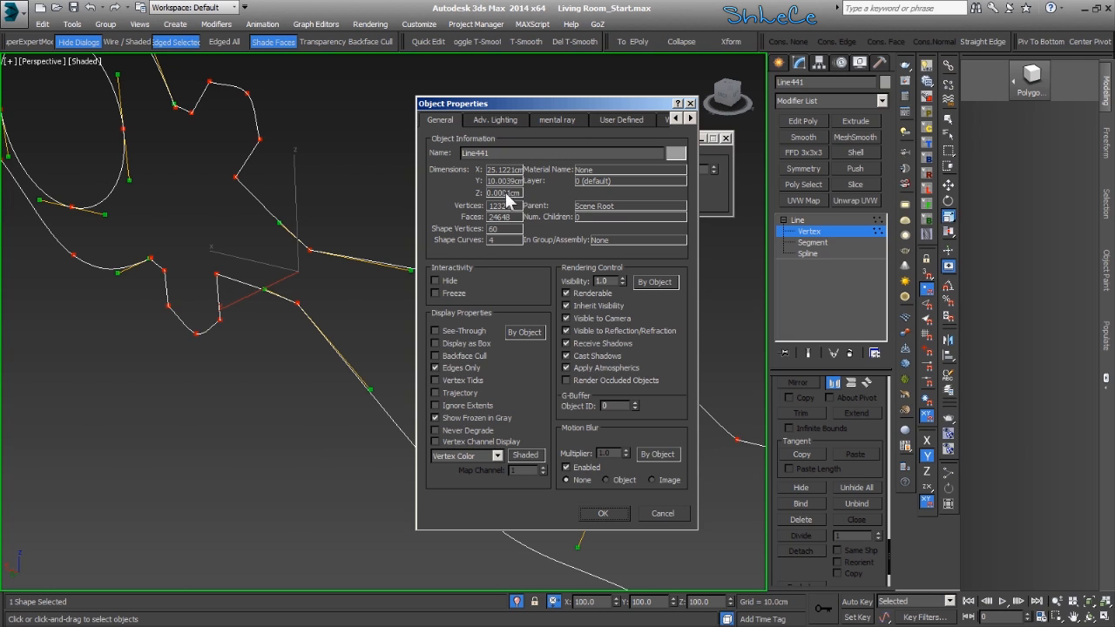
click(660, 513)
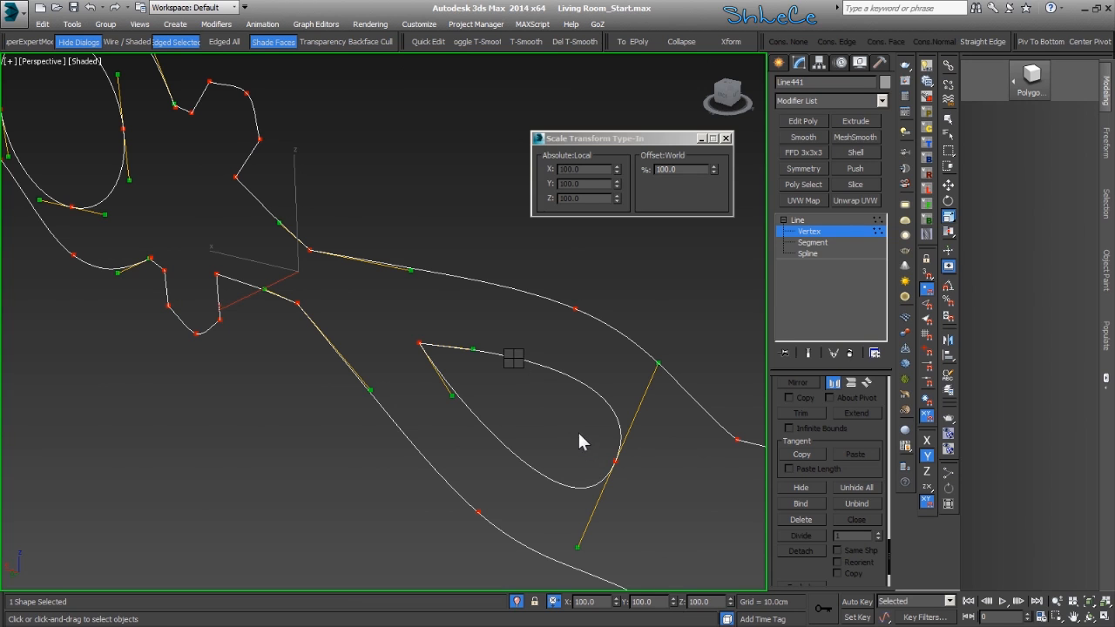
key(alt+Return)
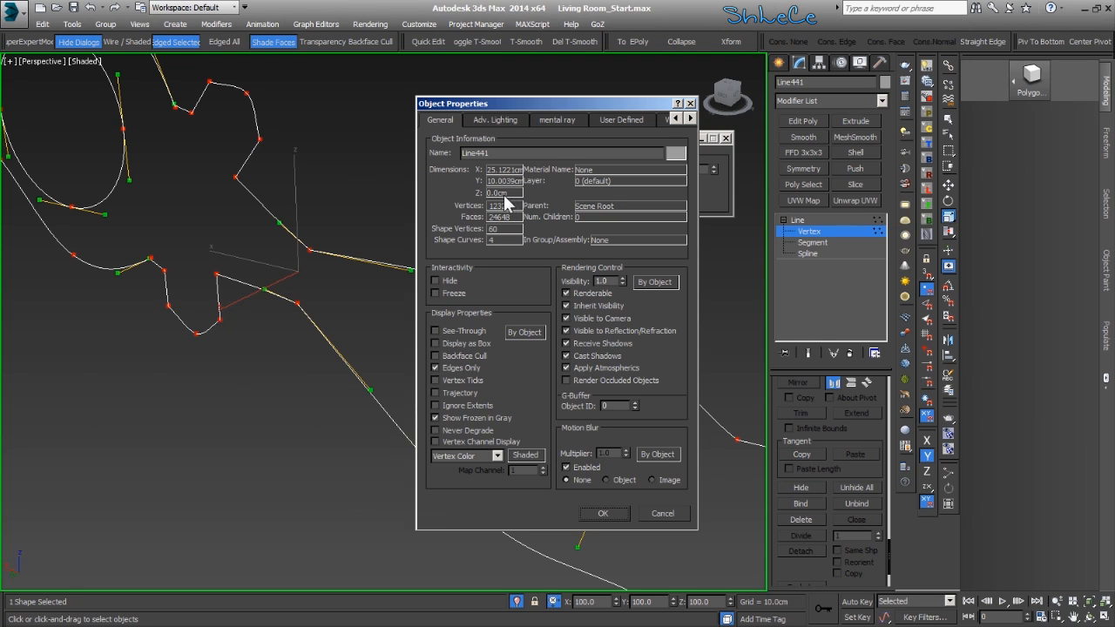
click(665, 514)
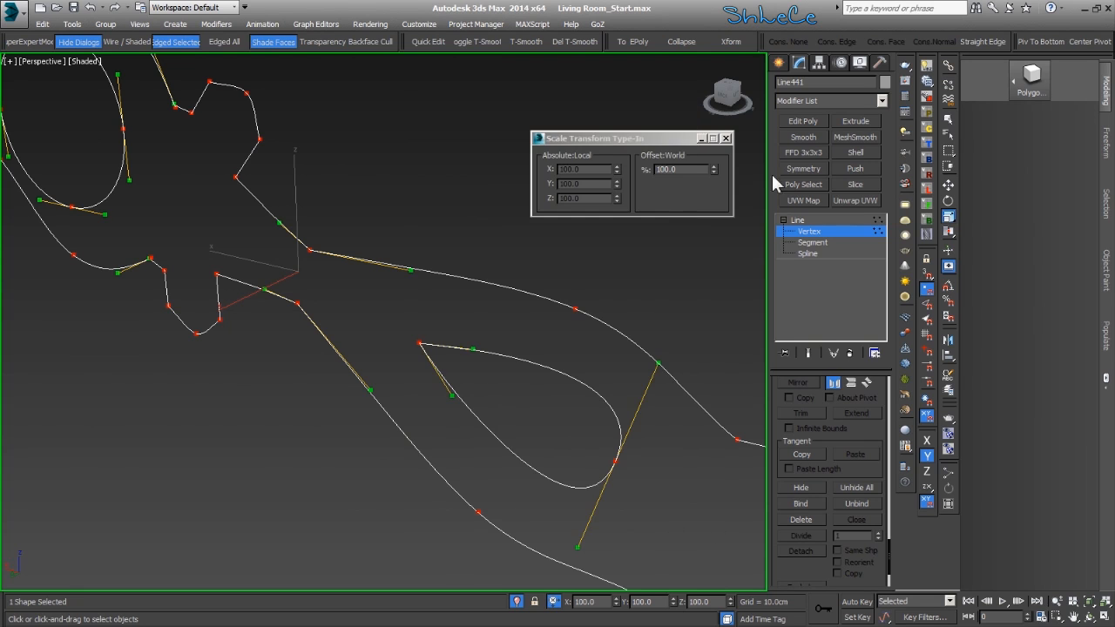
click(726, 139)
key(z)
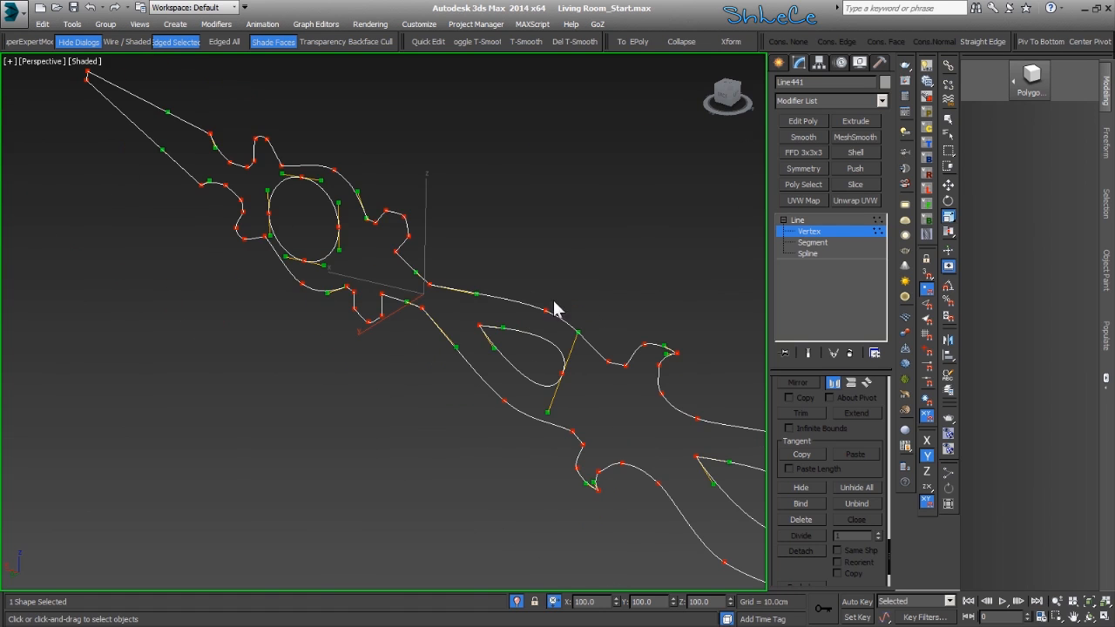
- Leave vertex editing and apply an Extrude modifier to the flattened hand shape, trying amounts of -1.5 cm and 2.5 cm
click(810, 232)
middle_drag(547, 350, 451, 311)
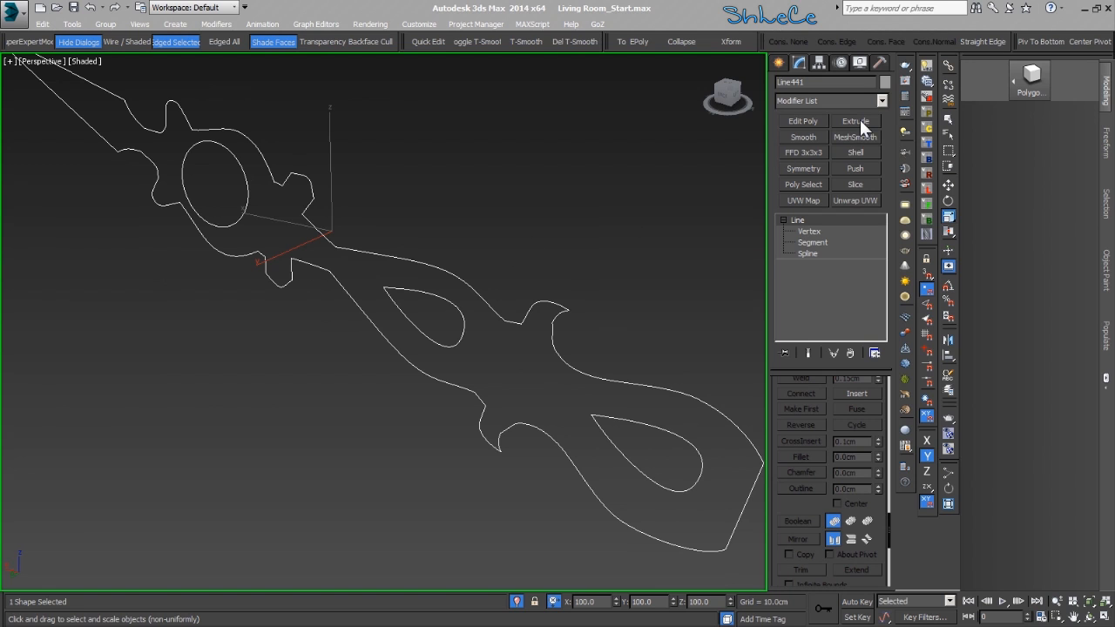
scroll(572, 270, down, 4)
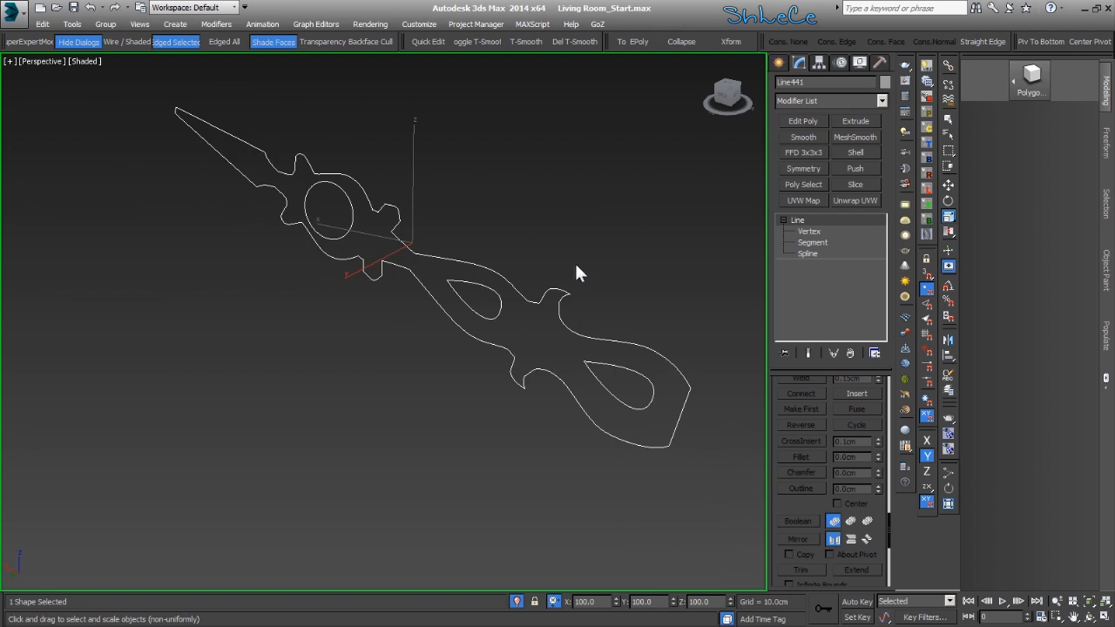
alt+middle_drag(629, 304, 891, 120)
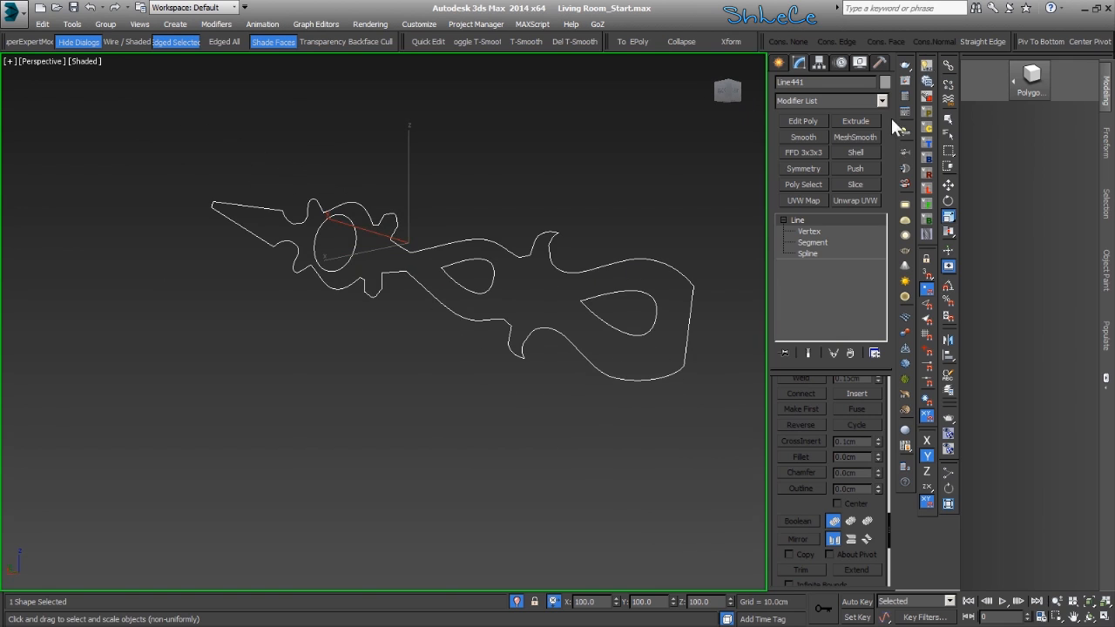
click(845, 120)
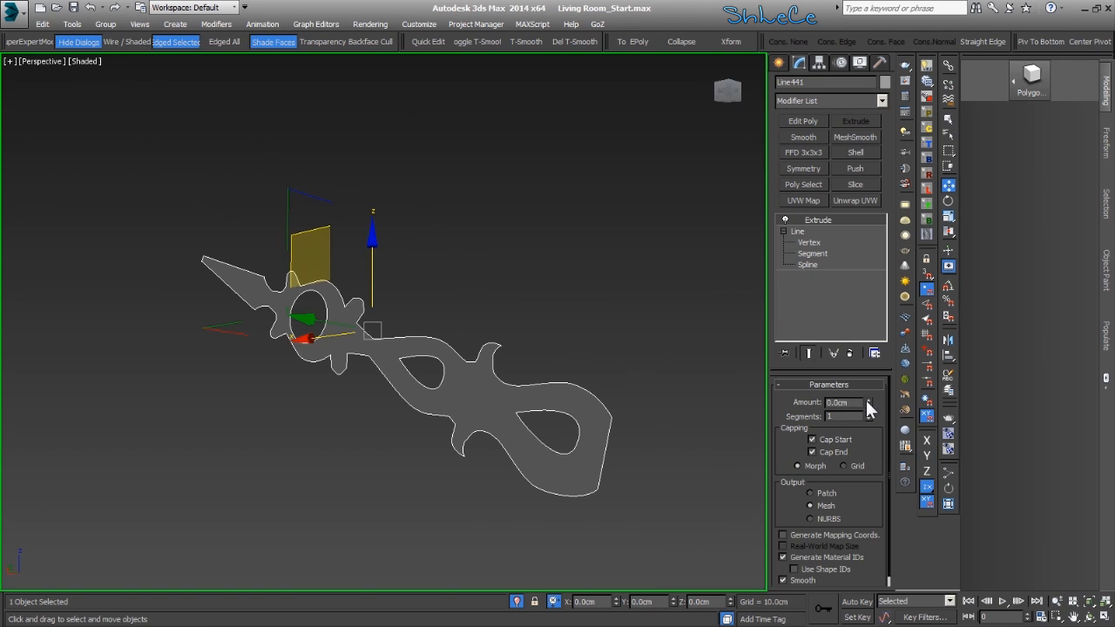
drag(867, 402, 867, 402)
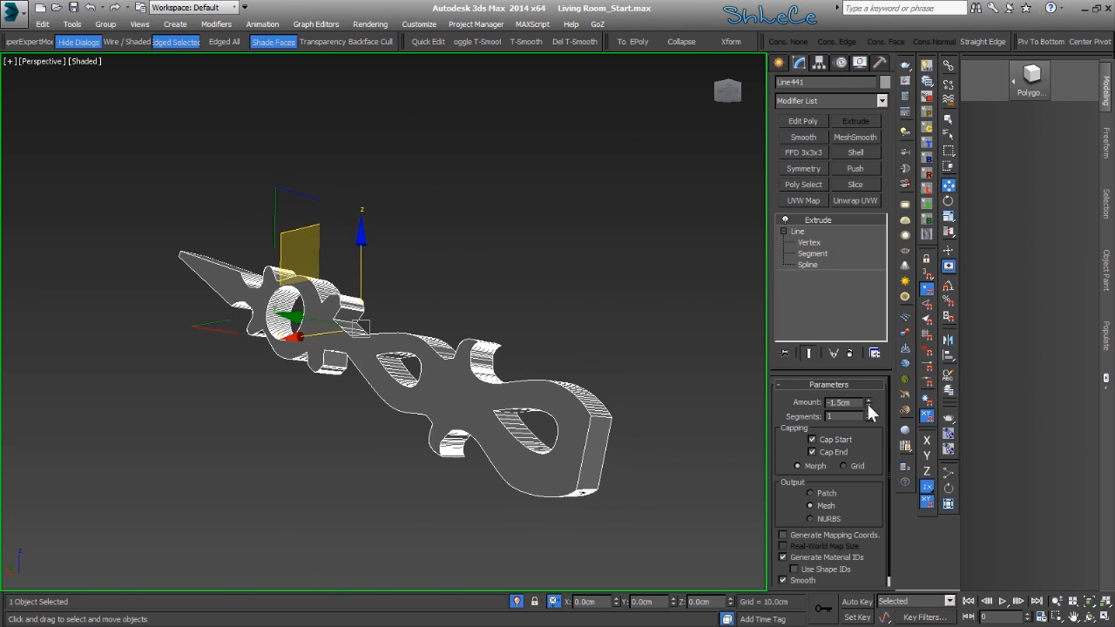
alt+middle_drag(618, 391, 689, 408)
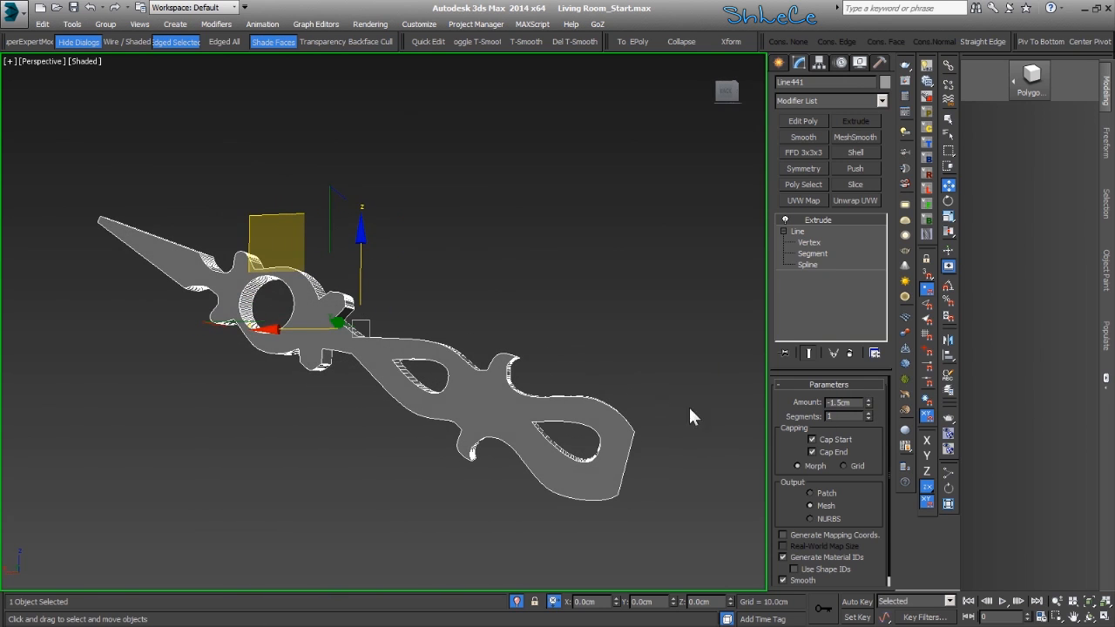
mouse_move(868, 404)
mouse_down()
mouse_move(871, 395)
mouse_move(862, 402)
mouse_up()
- End isolation, bring the hand in front of the clock picture and set its extrusion amount to 0.3 cm
click(518, 602)
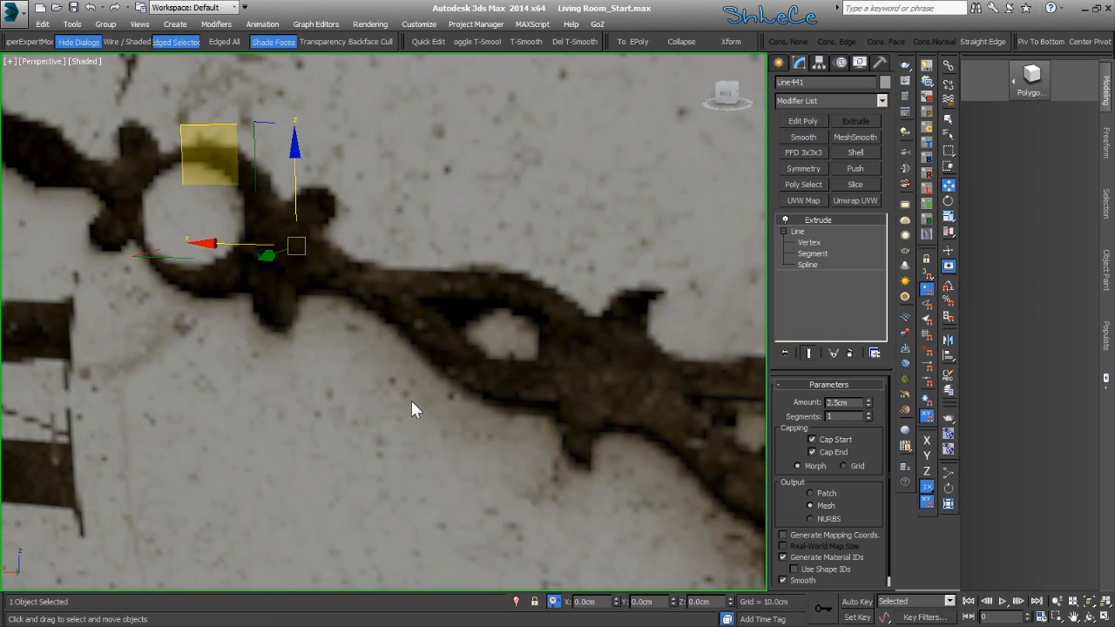
drag(250, 259, 195, 318)
drag(865, 397, 870, 427)
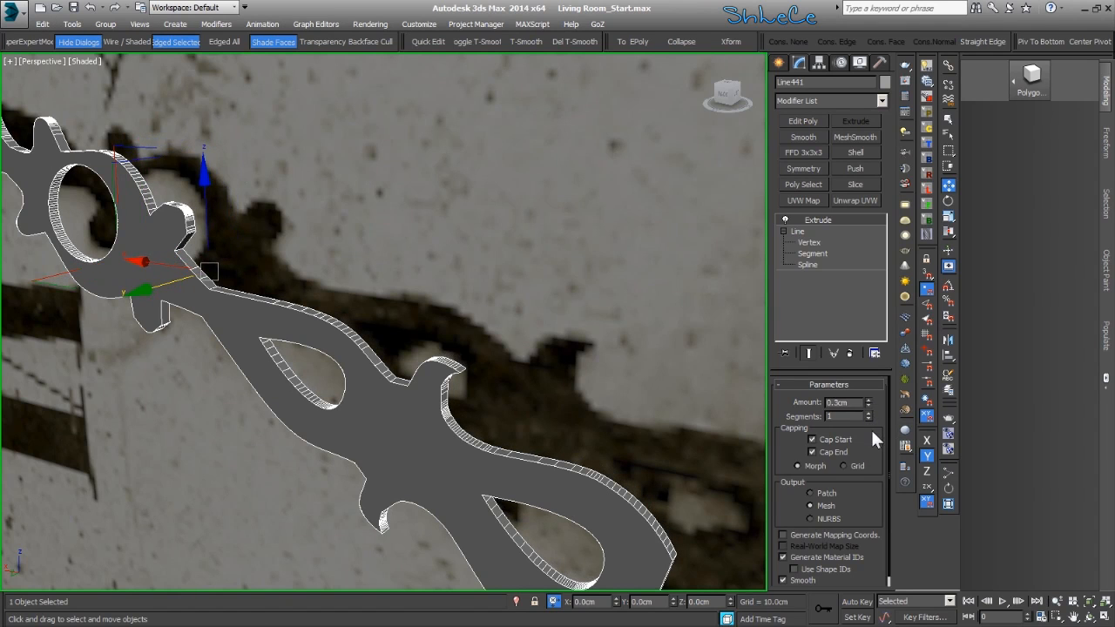
- Move and slightly rotate the extruded hand so it follows the slanted hand in the clock picture
scroll(498, 354, down, 5)
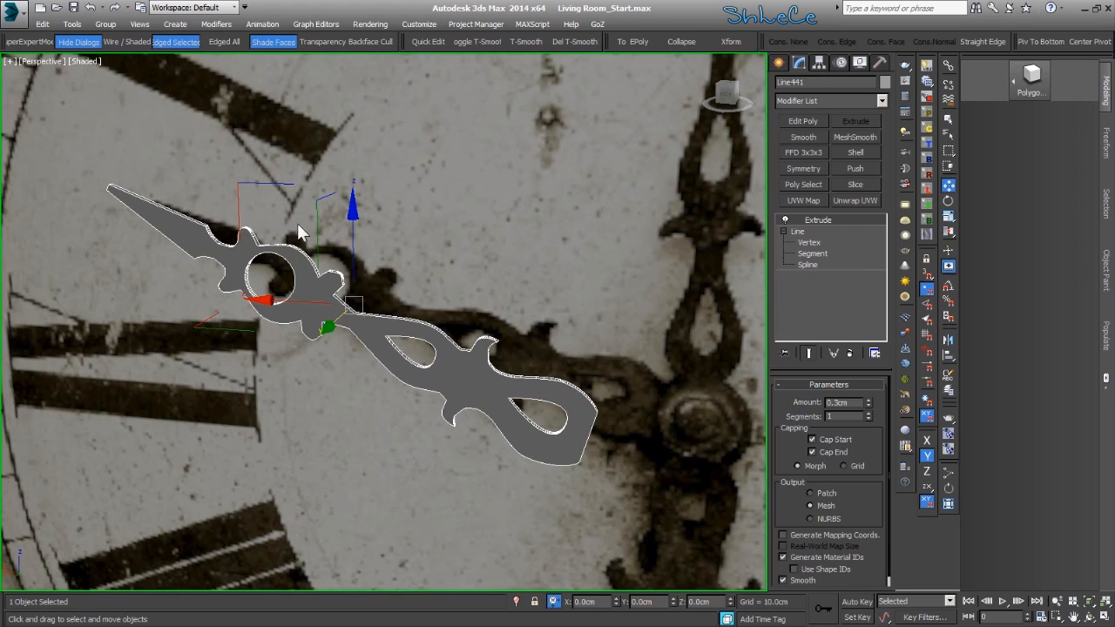
click(250, 205)
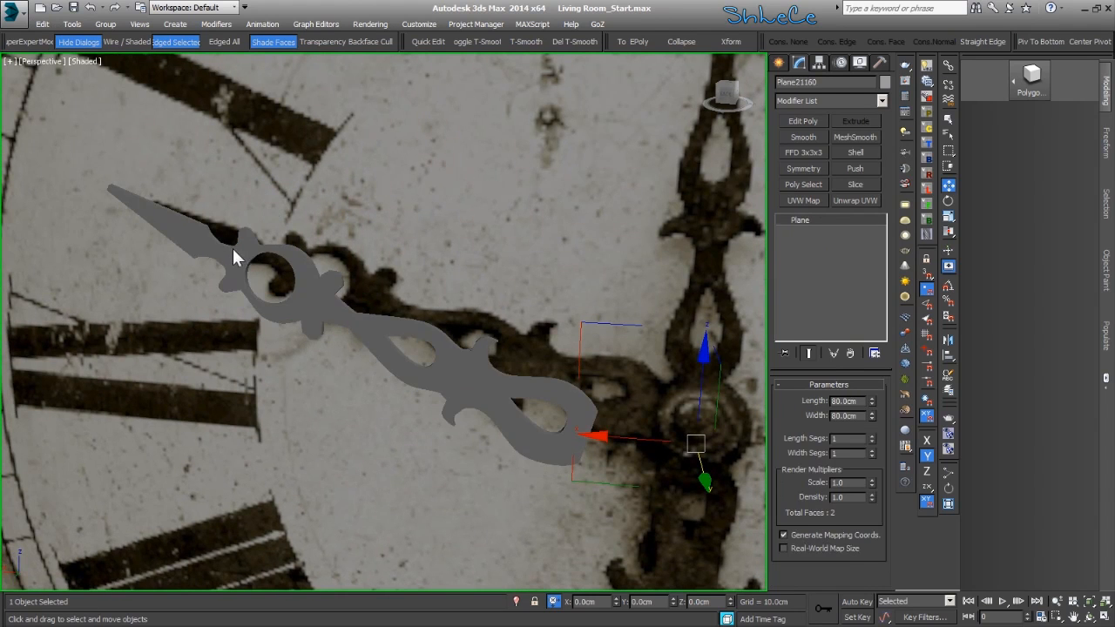
click(236, 249)
drag(260, 202, 317, 163)
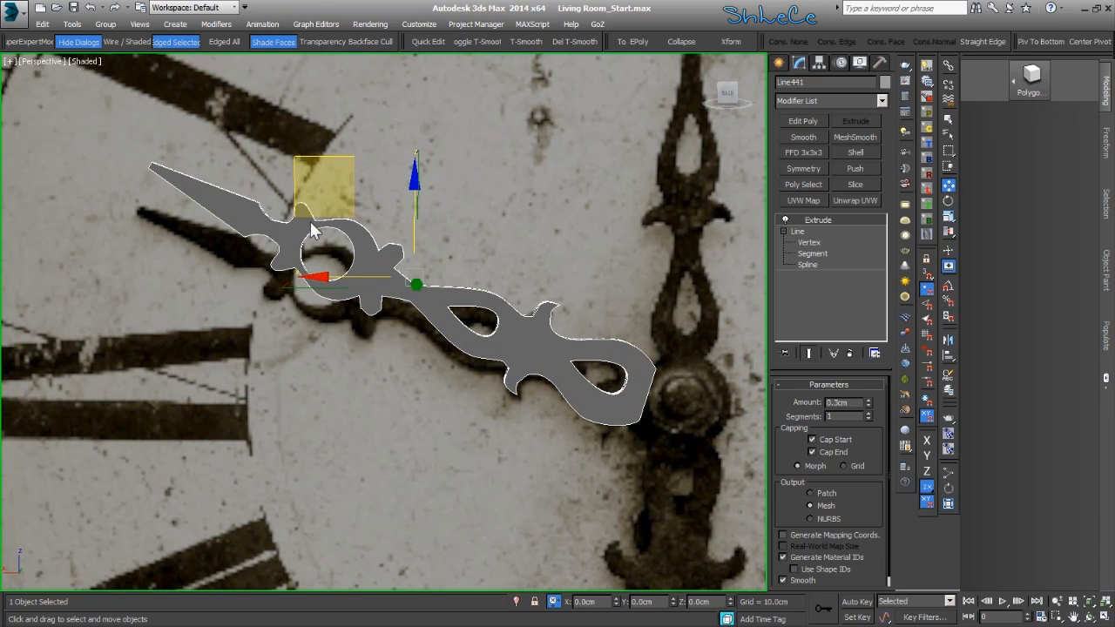
key(e)
drag(474, 210, 446, 124)
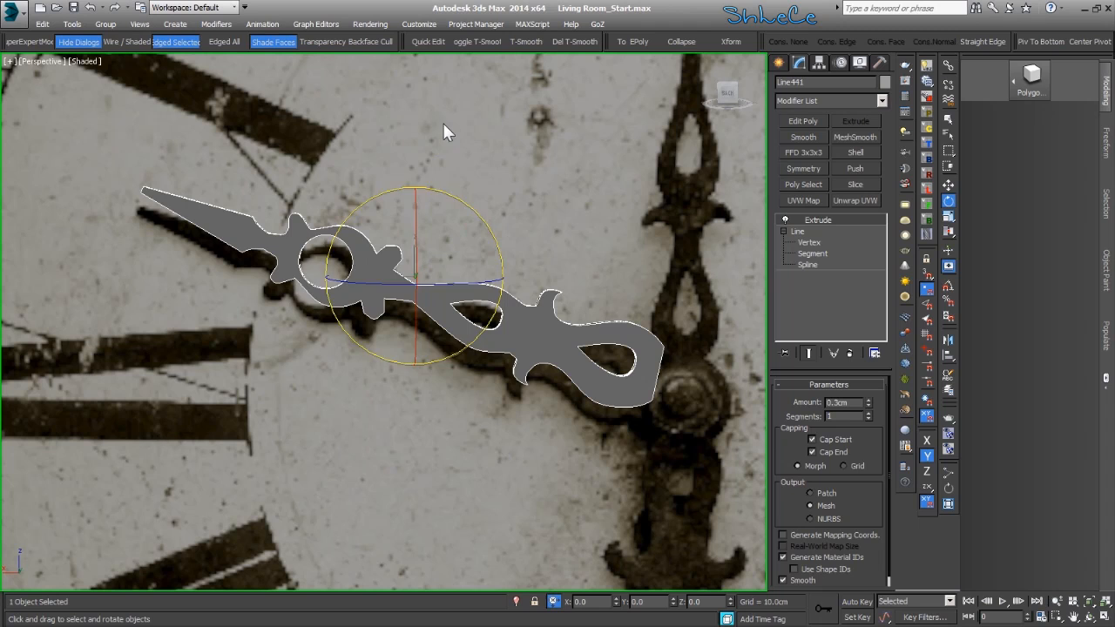
key(w)
drag(318, 159, 310, 182)
- Examine the extruded hand's thickness, edges and openings against the clock picture, both close up and from a distance
alt+middle_drag(319, 281, 346, 309)
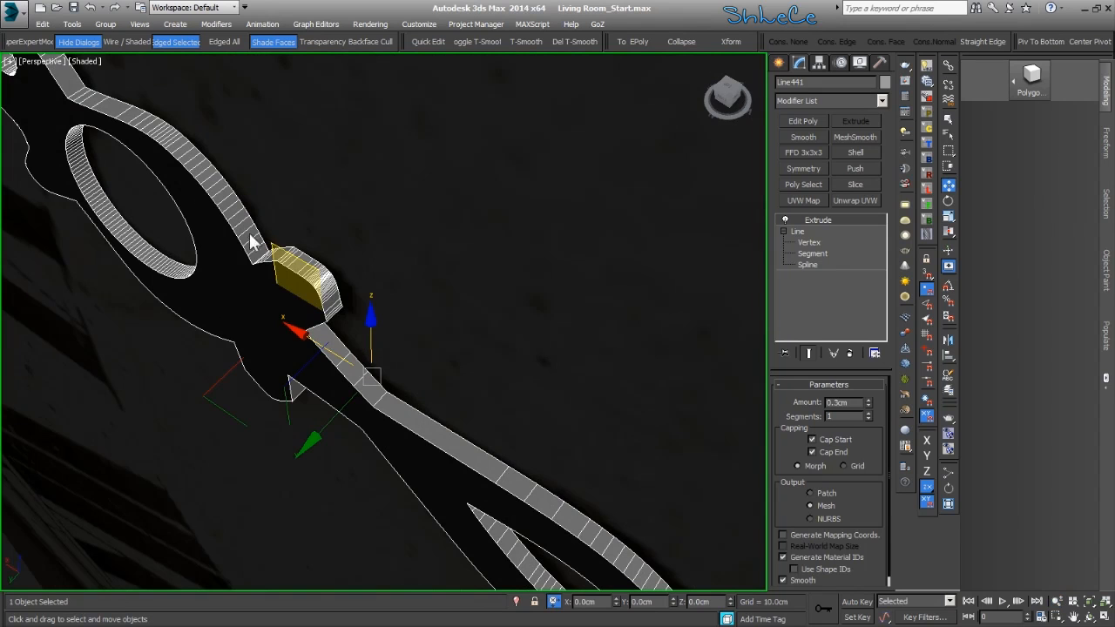
alt+middle_drag(190, 169, 426, 369)
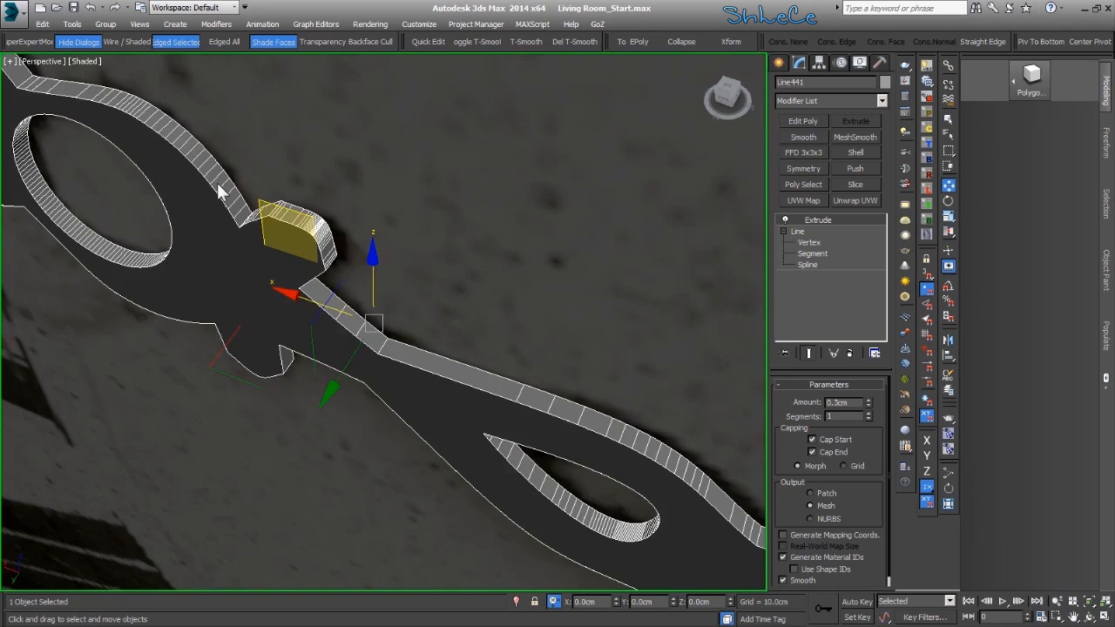
scroll(249, 214, down, 8)
alt+middle_drag(355, 308, 341, 259)
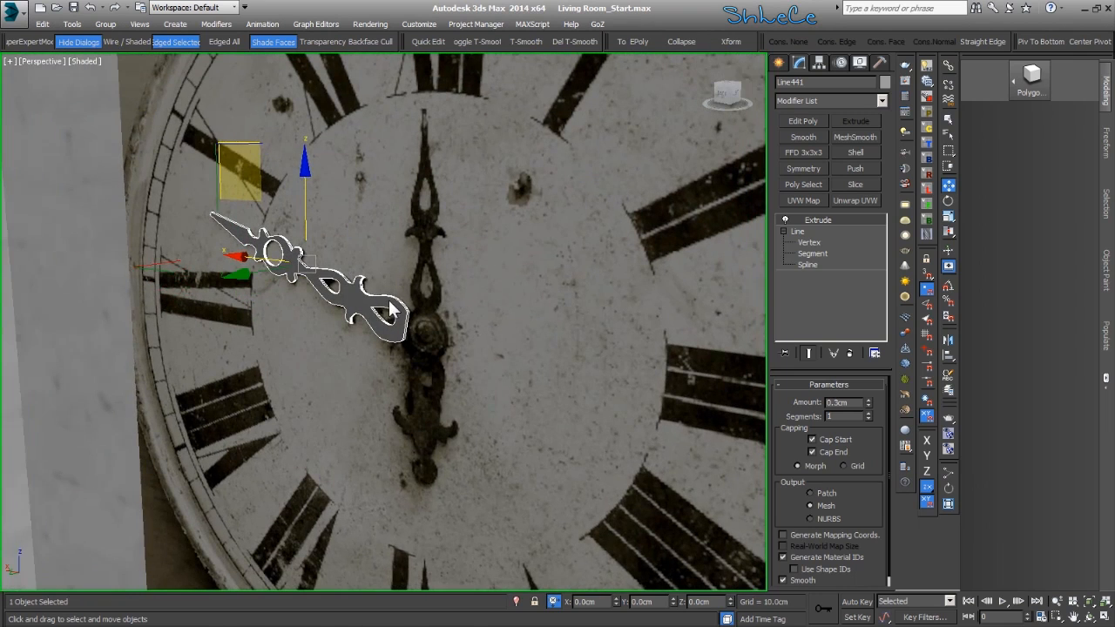
alt+middle_drag(363, 281, 386, 251)
scroll(386, 250, down, 5)
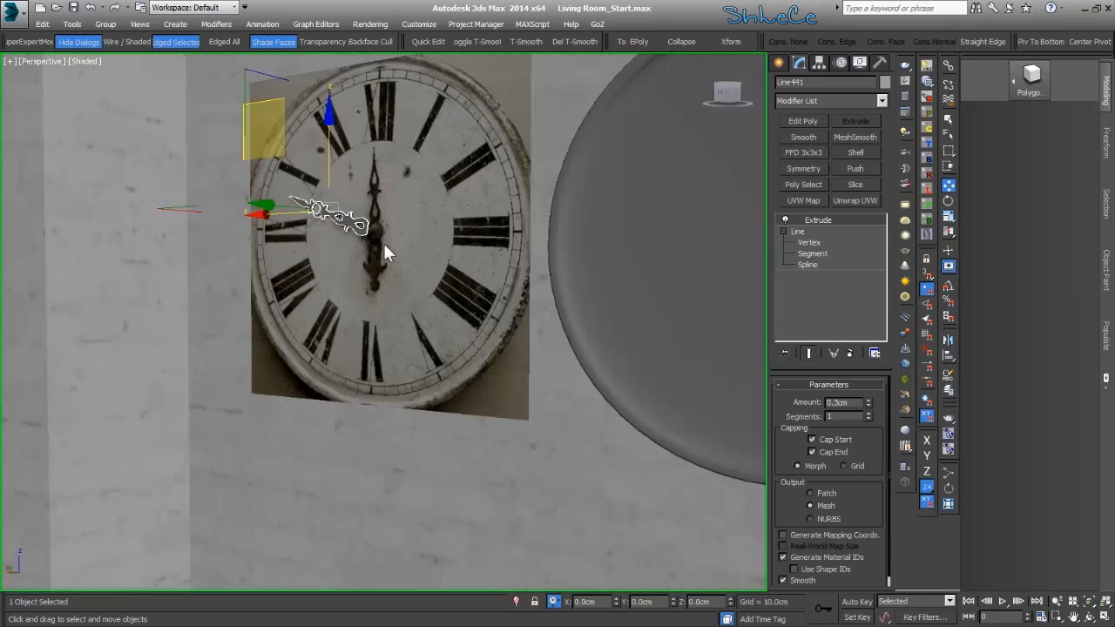
scroll(377, 215, up, 2)
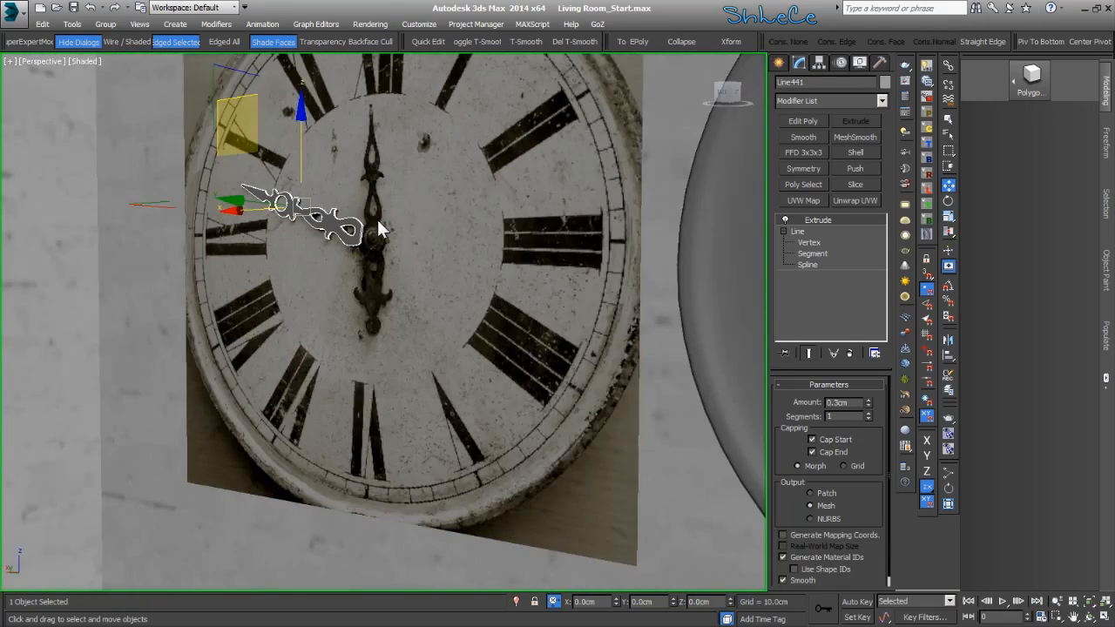
scroll(376, 215, down, 7)
scroll(364, 236, up, 10)
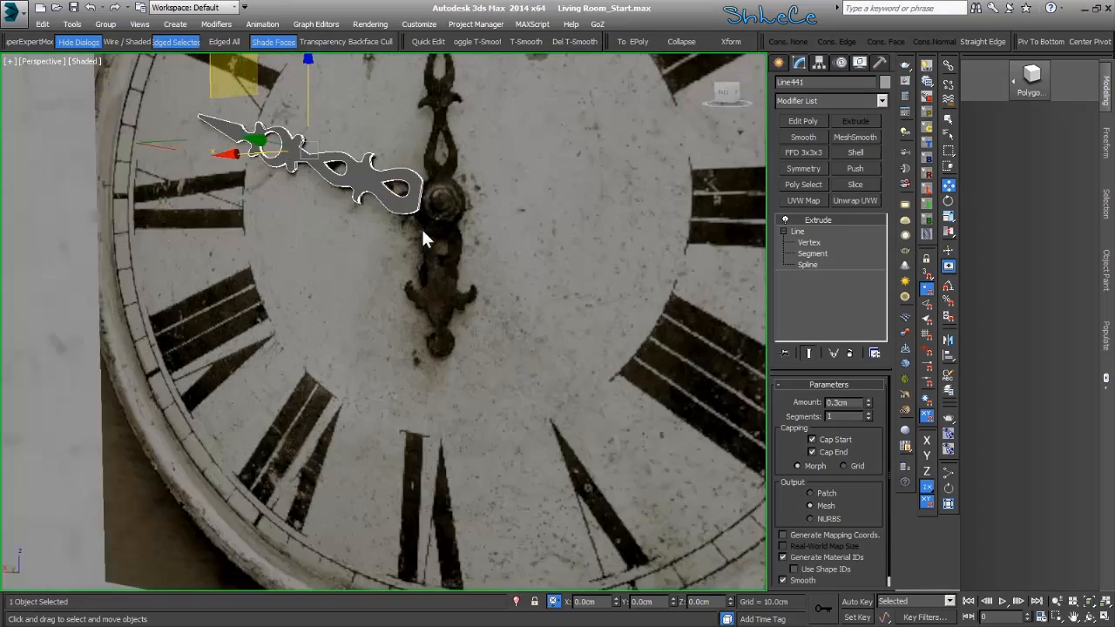
scroll(316, 274, up, 6)
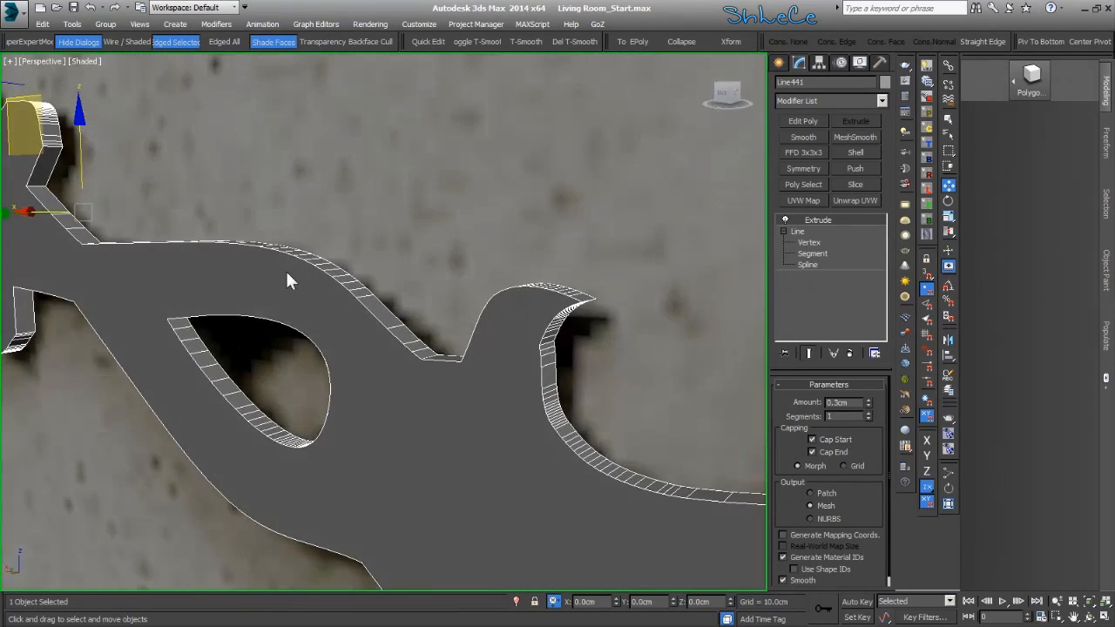
scroll(316, 282, down, 6)
scroll(313, 281, up, 2)
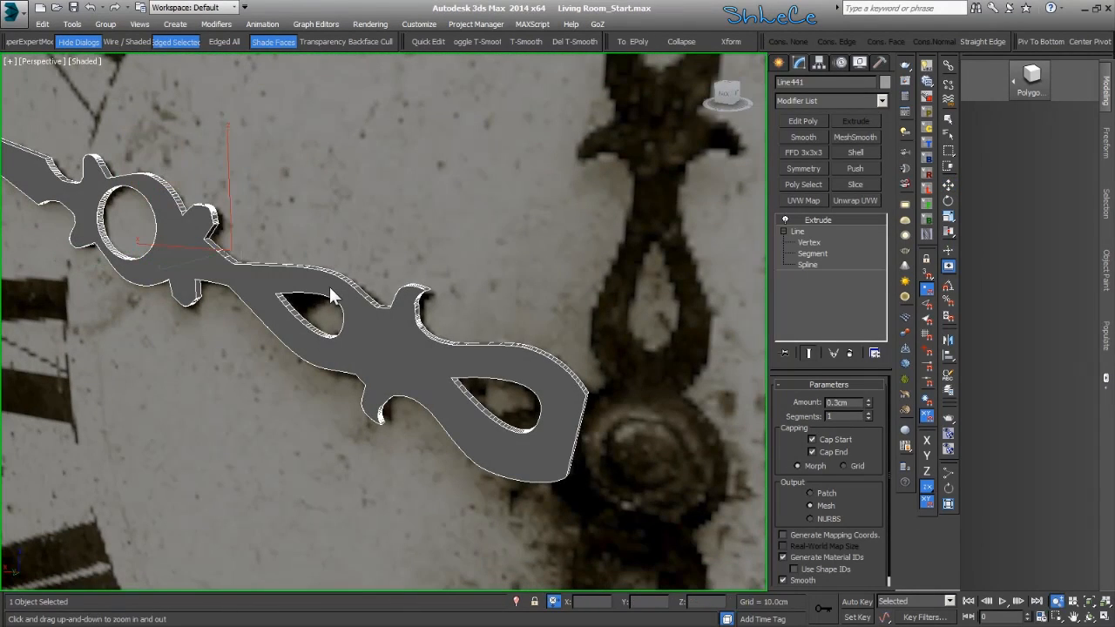
- Examine the vertical hand and centre hub in the clock picture beside the extruded hand, including from across the room
alt+middle_drag(329, 289, 433, 321)
scroll(401, 312, down, 4)
middle_drag(521, 359, 523, 268)
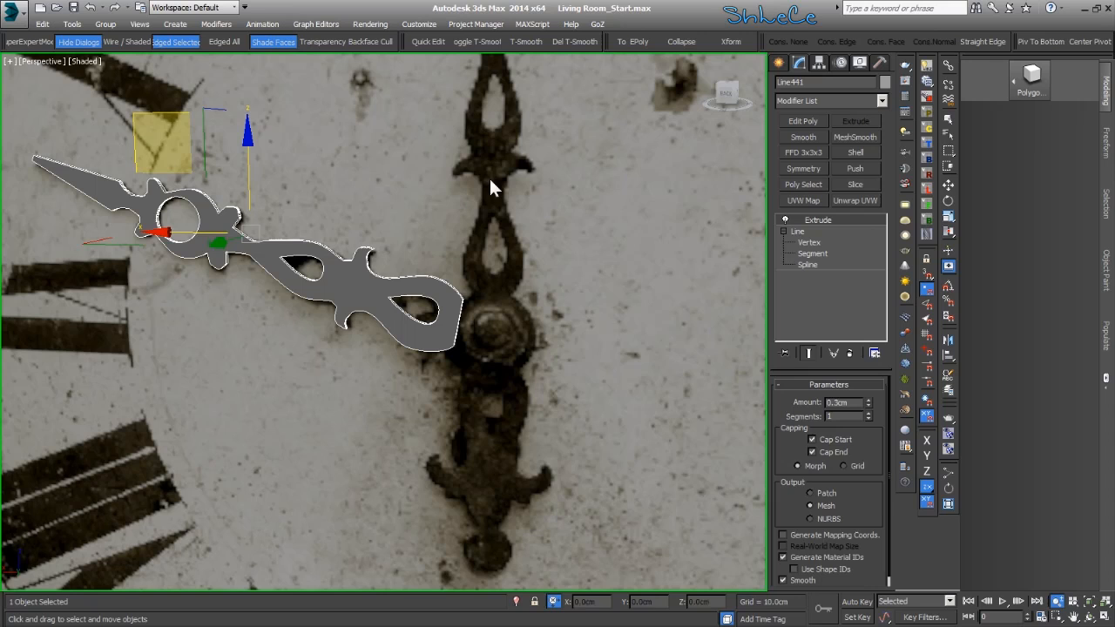
alt+middle_drag(489, 176, 465, 206)
middle_drag(486, 161, 465, 207)
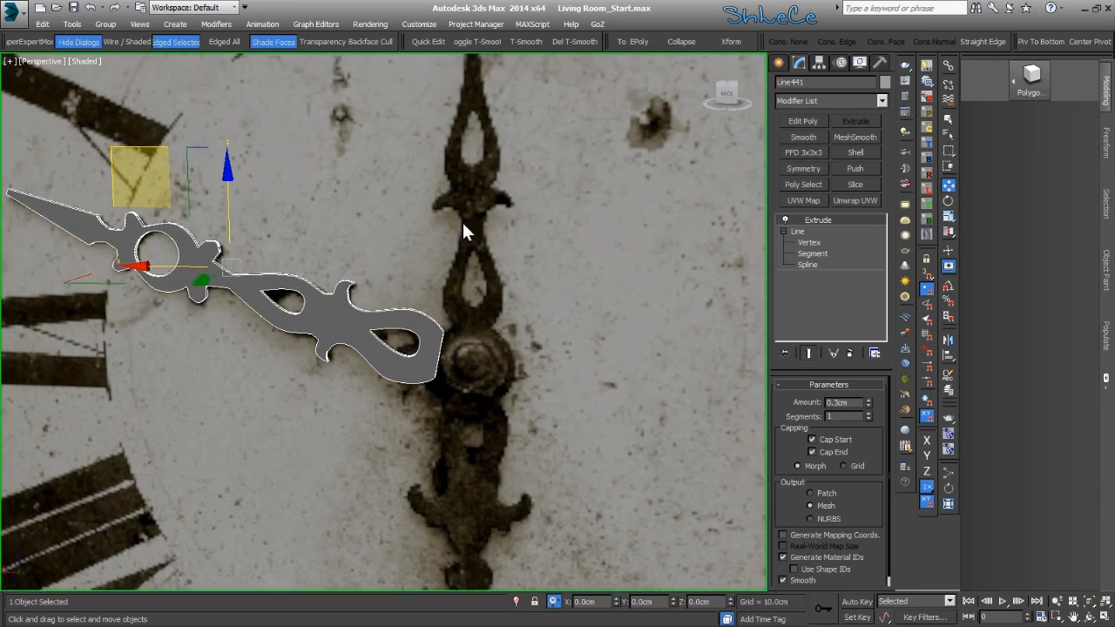
alt+middle_drag(438, 291, 380, 374)
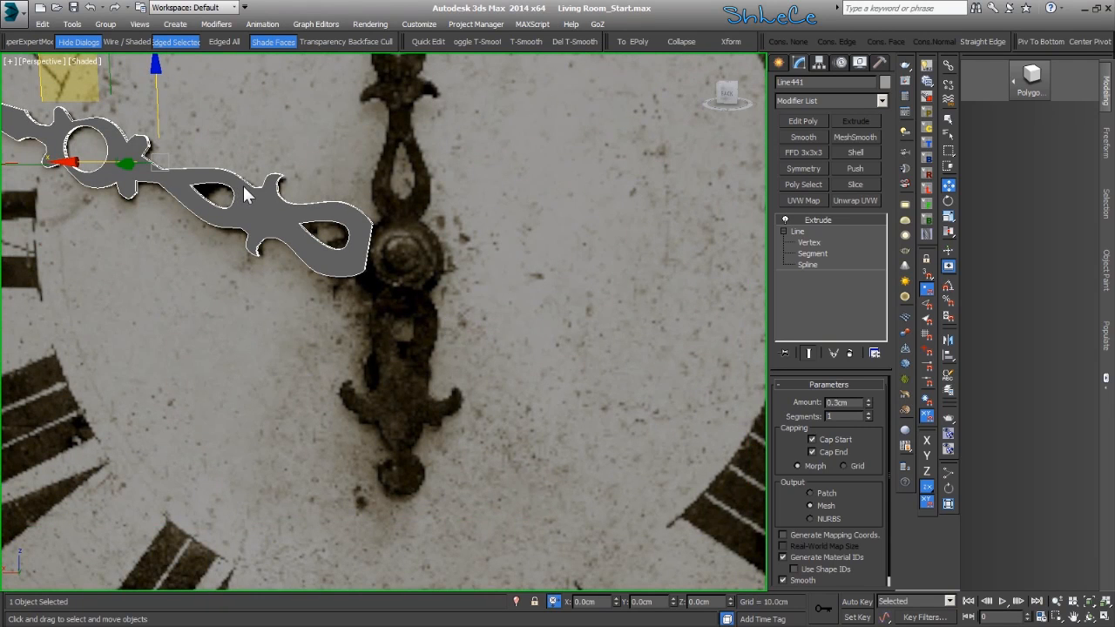
middle_drag(248, 197, 300, 269)
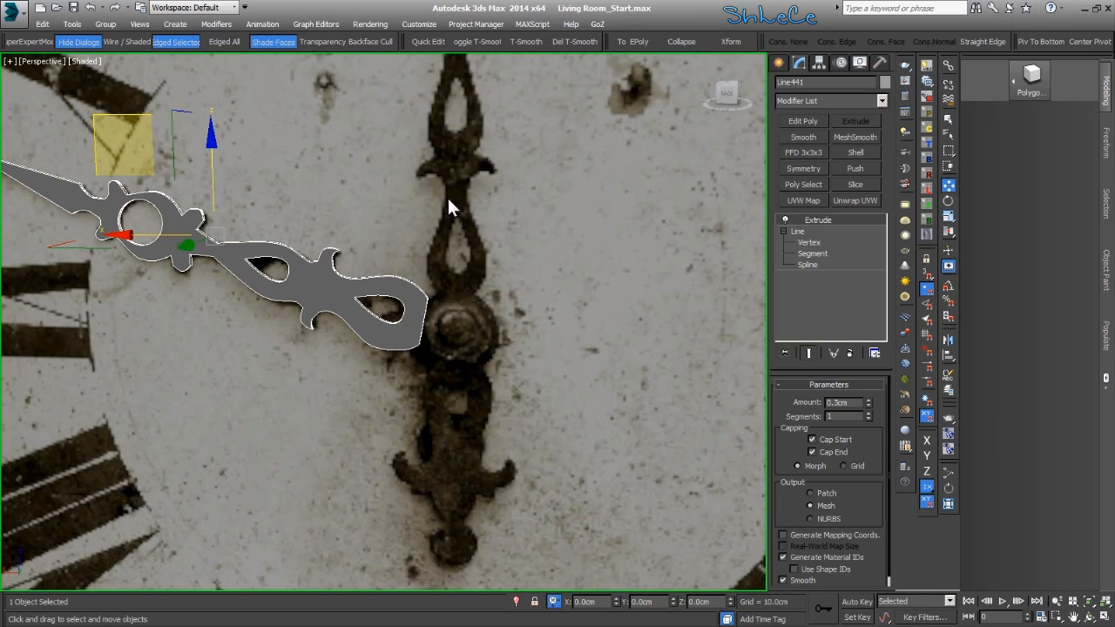
alt+middle_drag(513, 279, 446, 253)
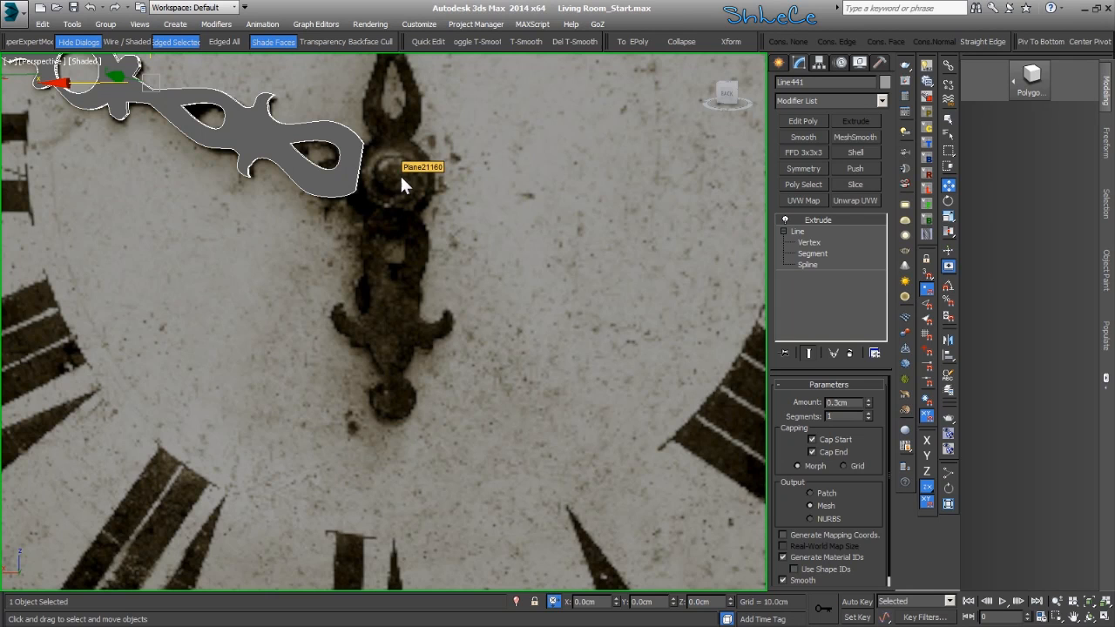
scroll(390, 177, down, 5)
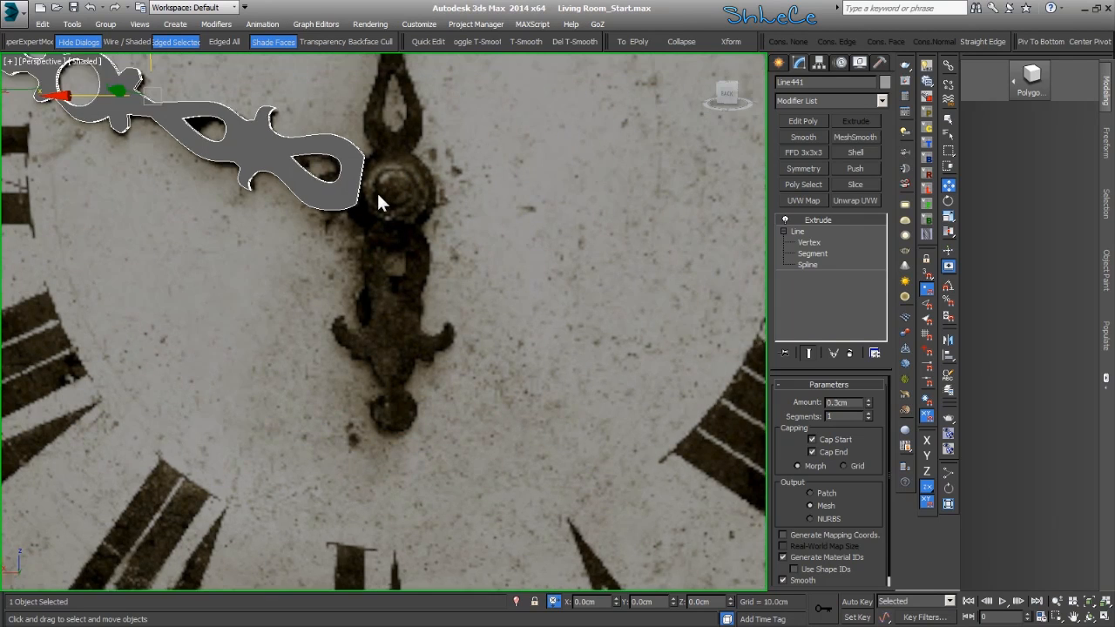
scroll(386, 174, down, 5)
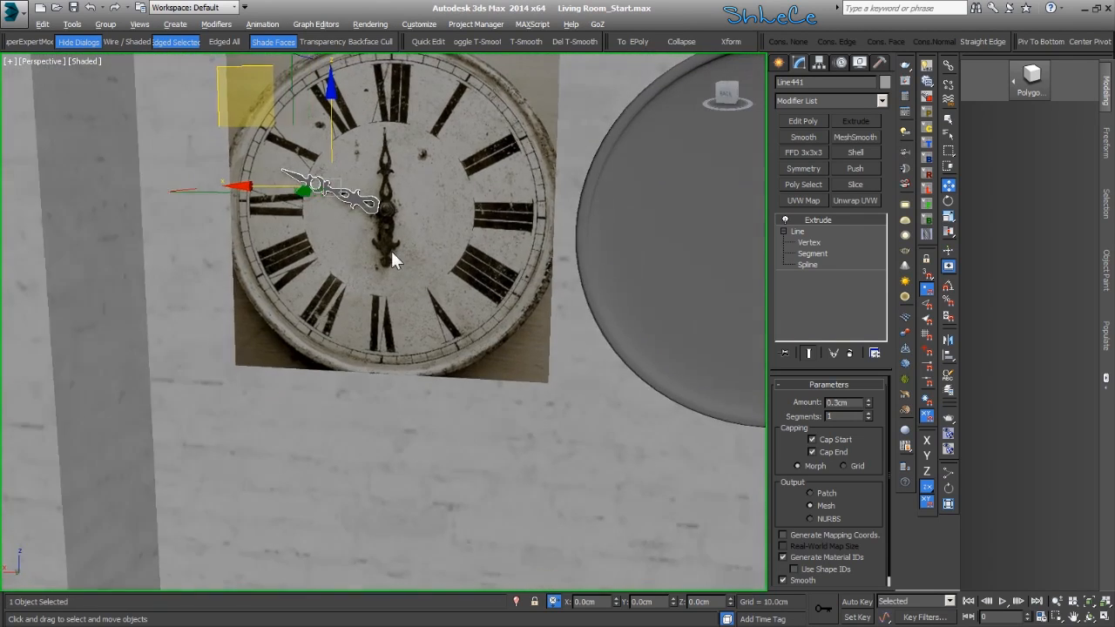
scroll(397, 226, down, 2)
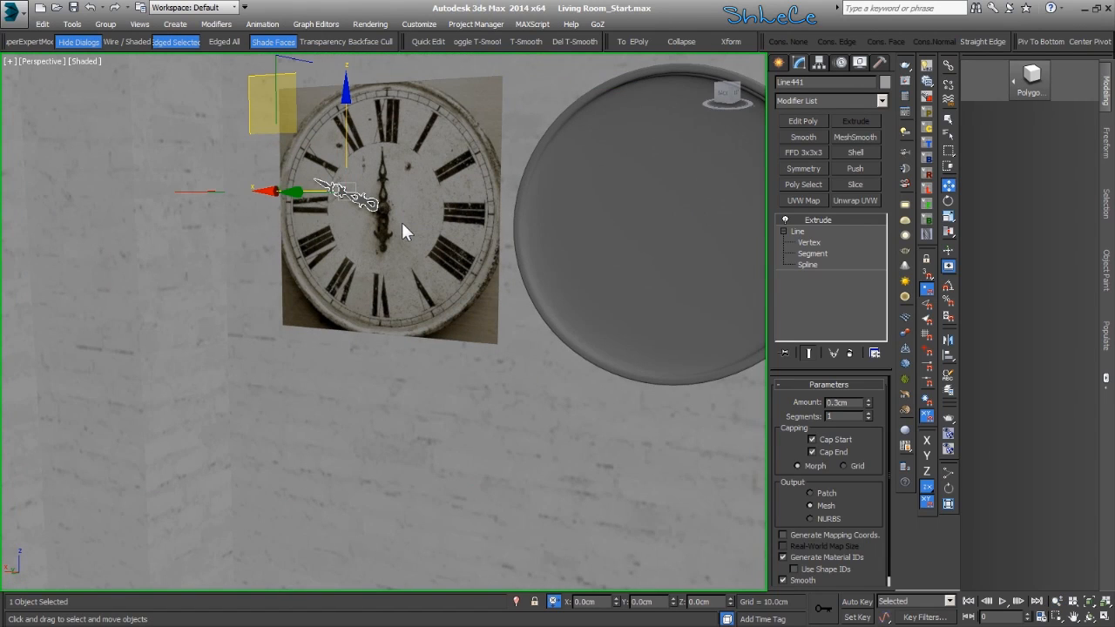
alt+middle_drag(392, 199, 375, 217)
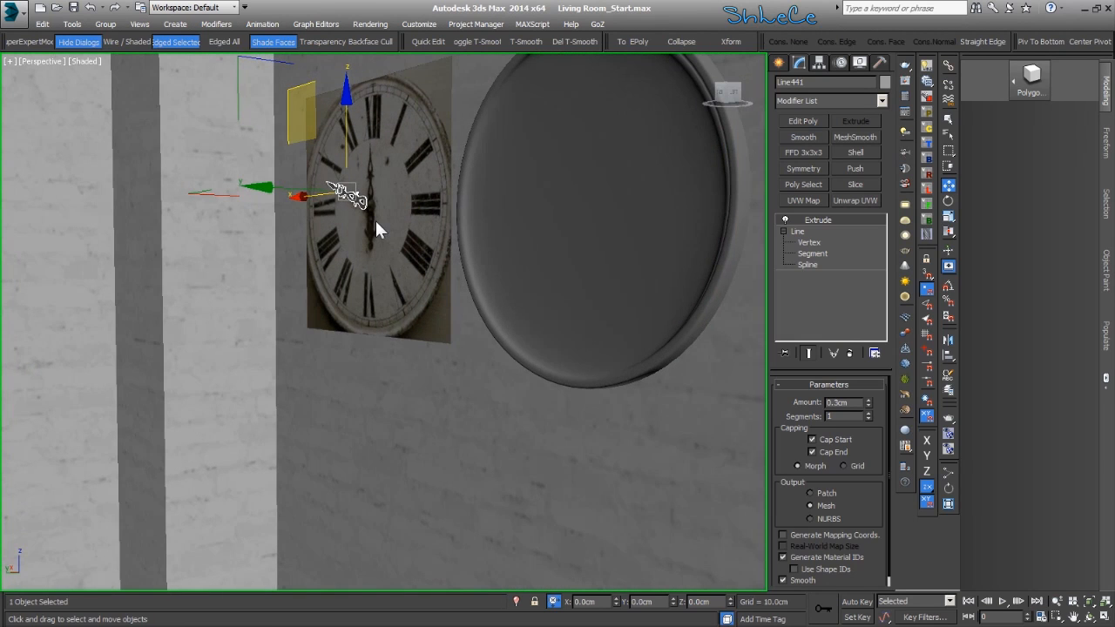